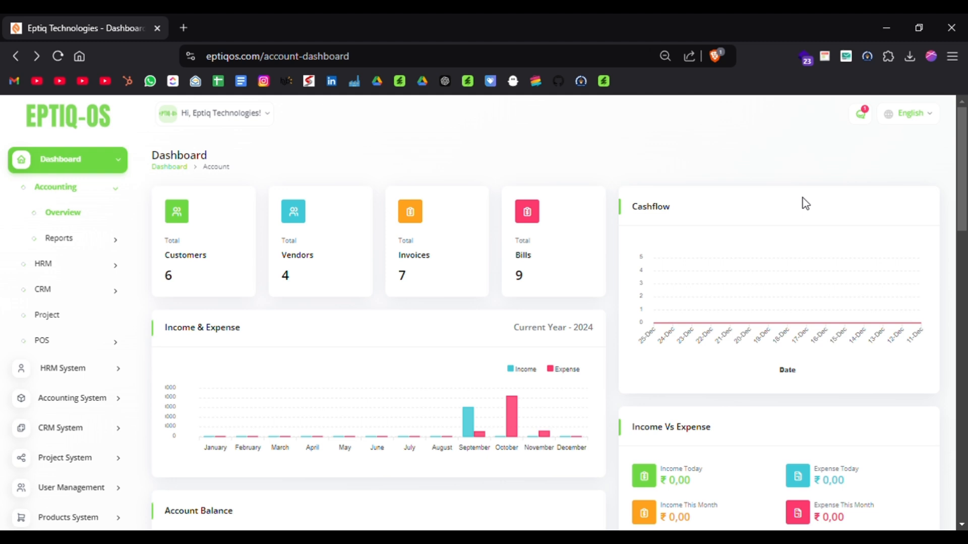
# Expand the Accounting System and CRM System modules to review the submodules they offer.
pyautogui.click(75, 399)
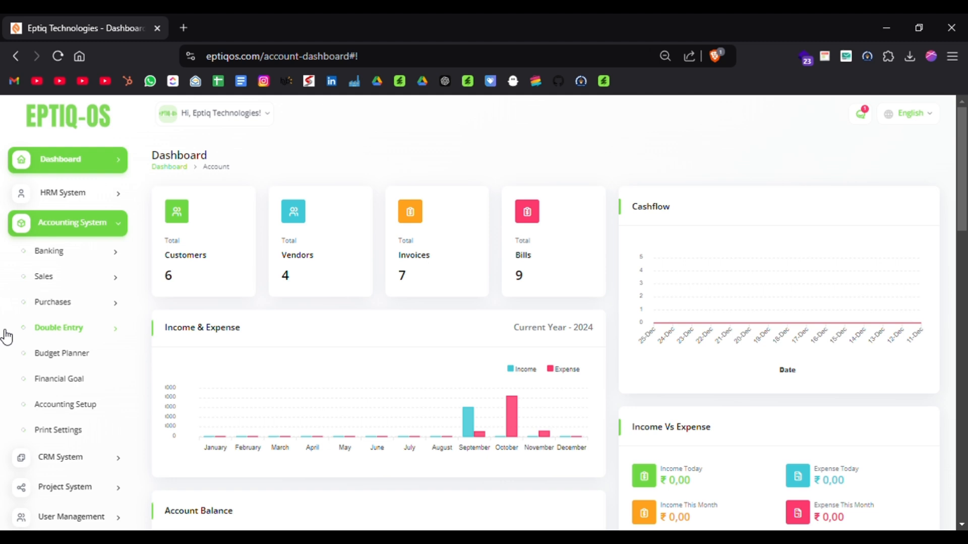
pyautogui.scroll(-3, 8, 396)
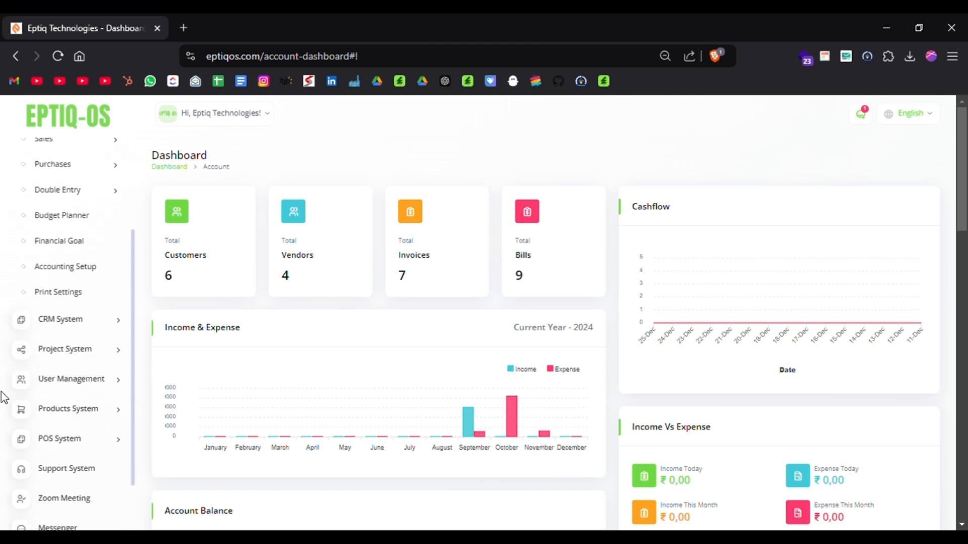
pyautogui.click(68, 327)
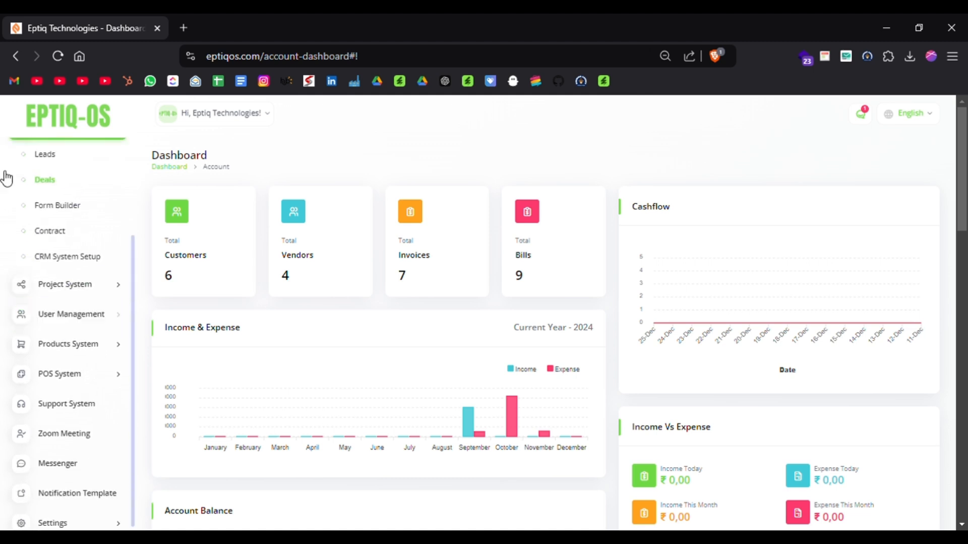
pyautogui.scroll(1, 3, 173)
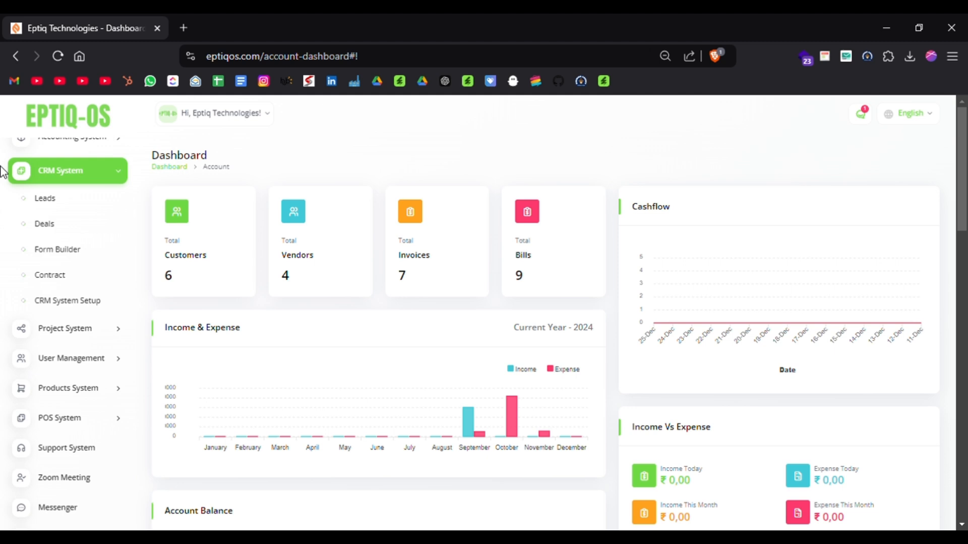
pyautogui.scroll(-1, 7, 257)
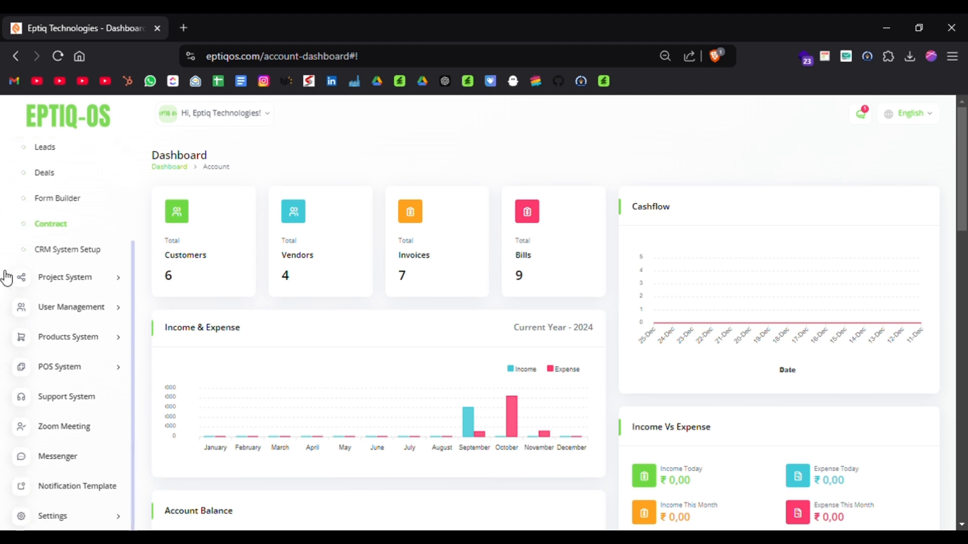
# Expand the Project System and Products System modules to review their submodules.
pyautogui.click(54, 282)
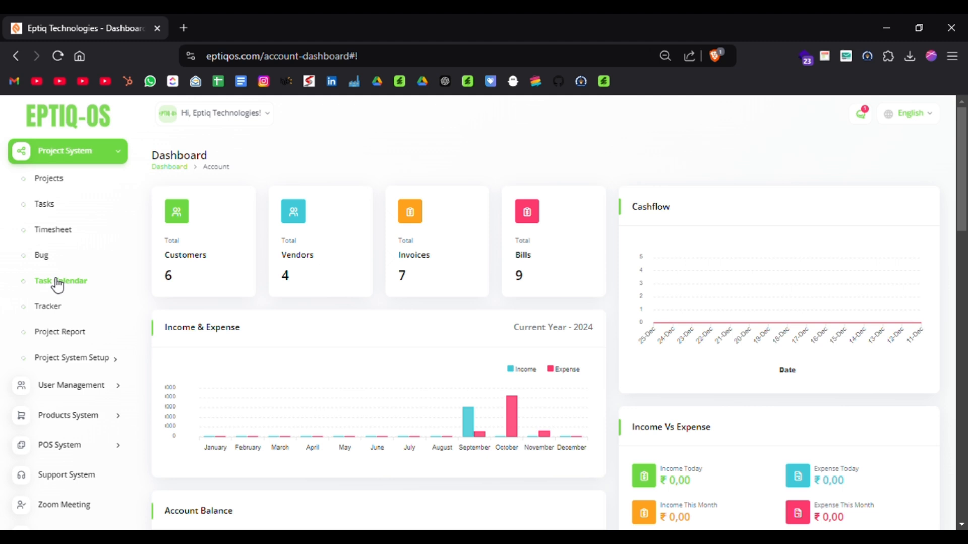
pyautogui.scroll(-2, 58, 284)
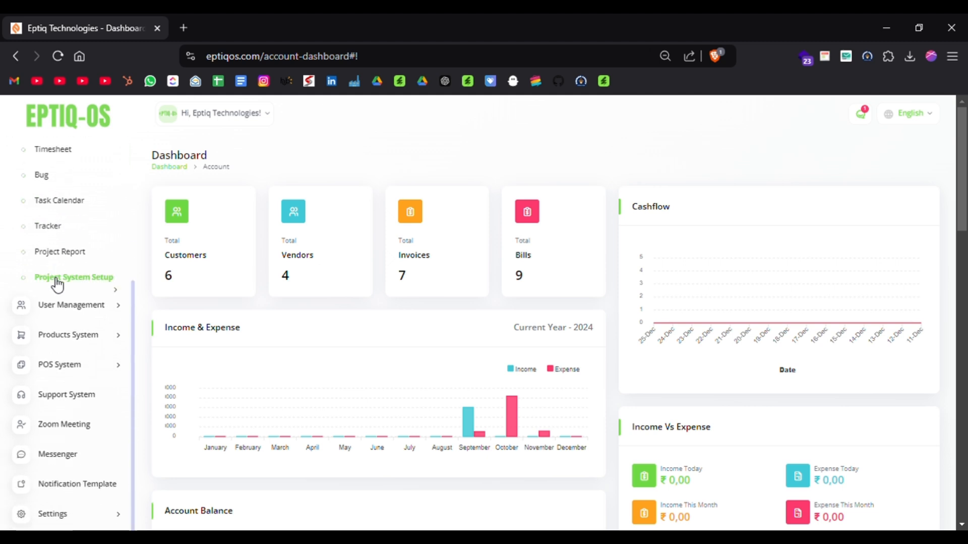
pyautogui.click(73, 343)
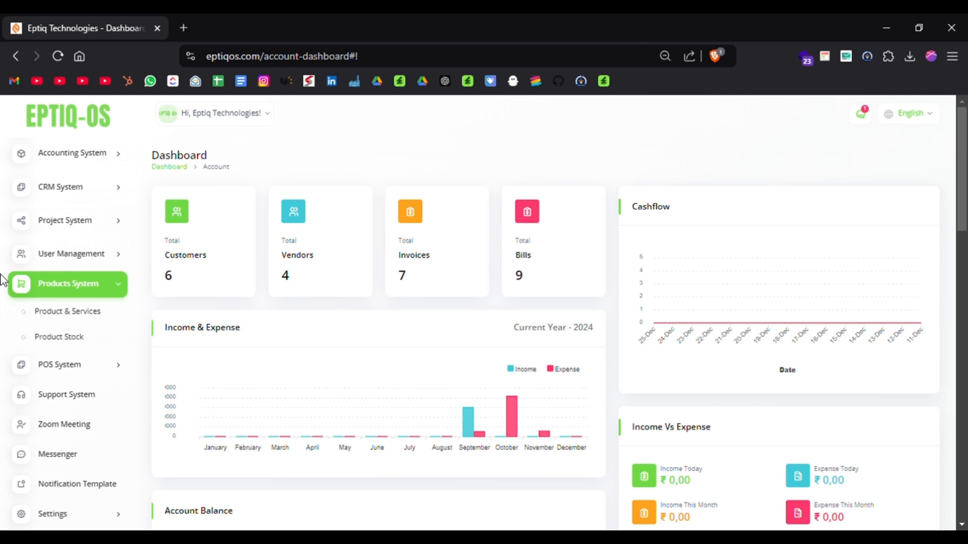
# Review the submodules of the POS System and collapse the module again.
pyautogui.click(78, 371)
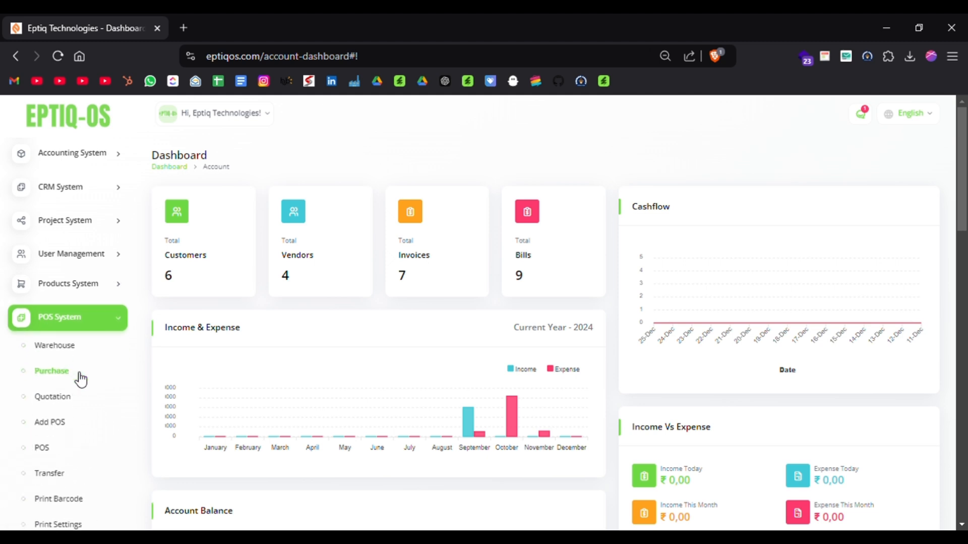
pyautogui.scroll(-2, 7, 385)
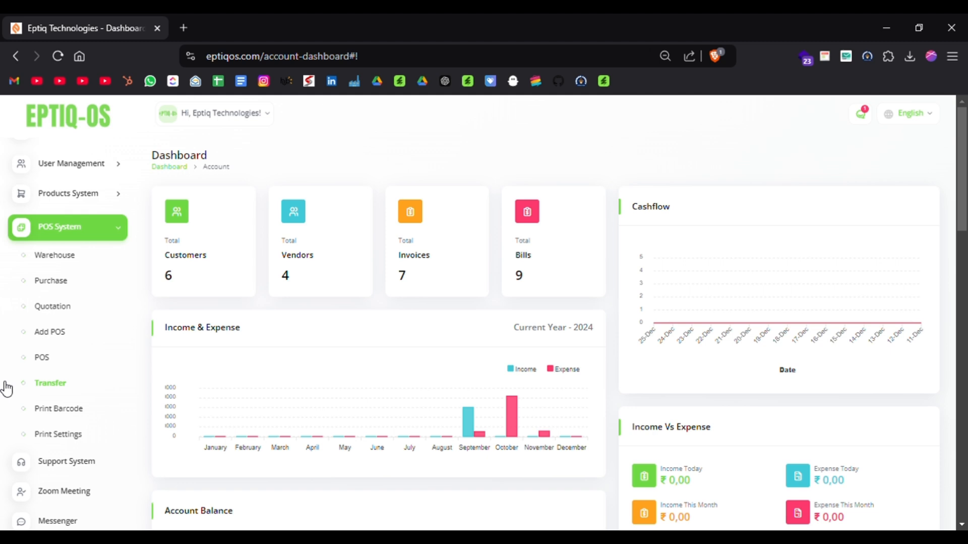
pyautogui.scroll(-1, 6, 389)
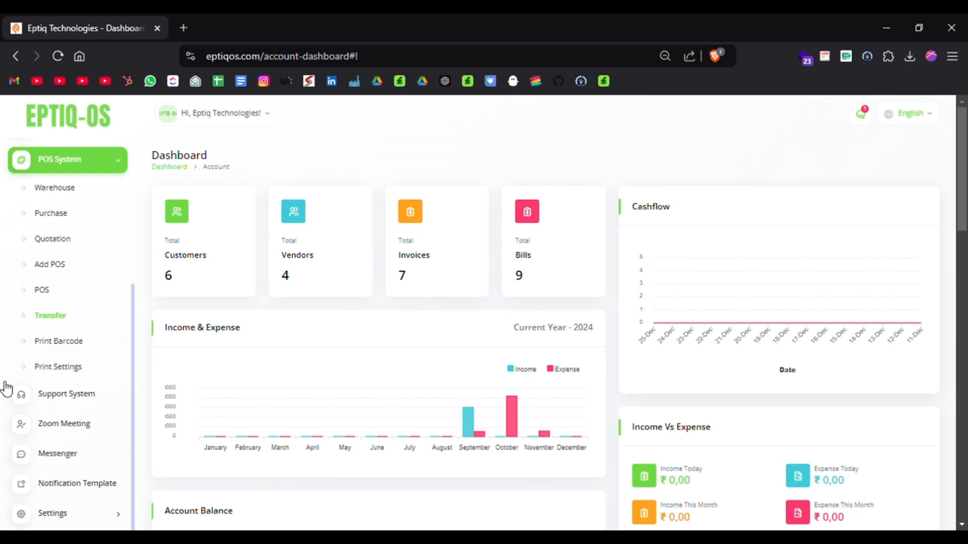
pyautogui.scroll(4, 6, 389)
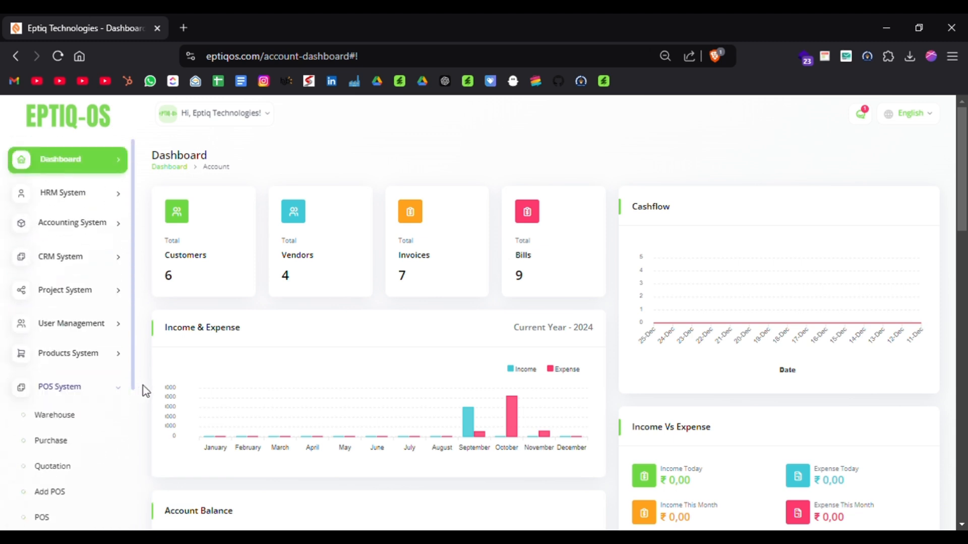
pyautogui.click(127, 399)
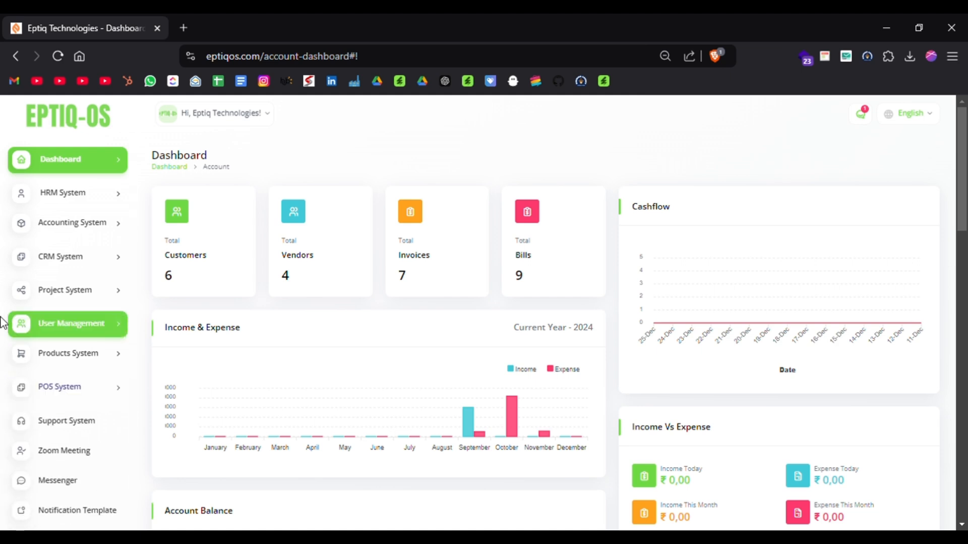
# Expand the Dashboard section to review the dashboards available for each module.
pyautogui.click(104, 160)
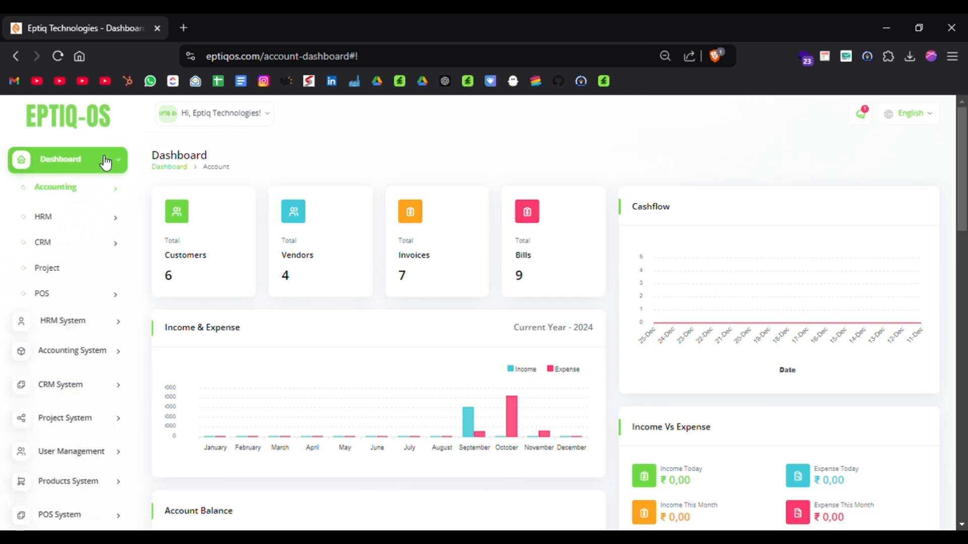
pyautogui.scroll(-1, 6, 229)
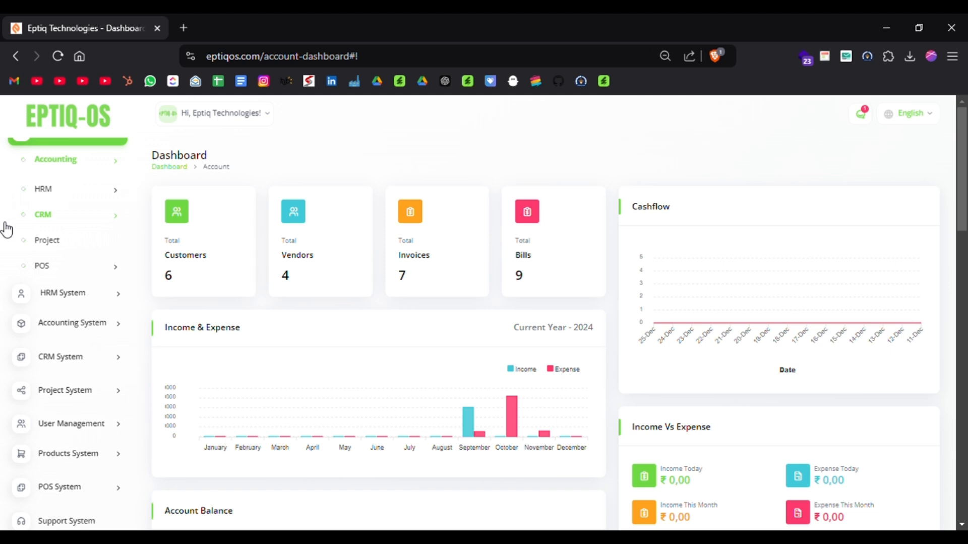
pyautogui.scroll(1, 6, 229)
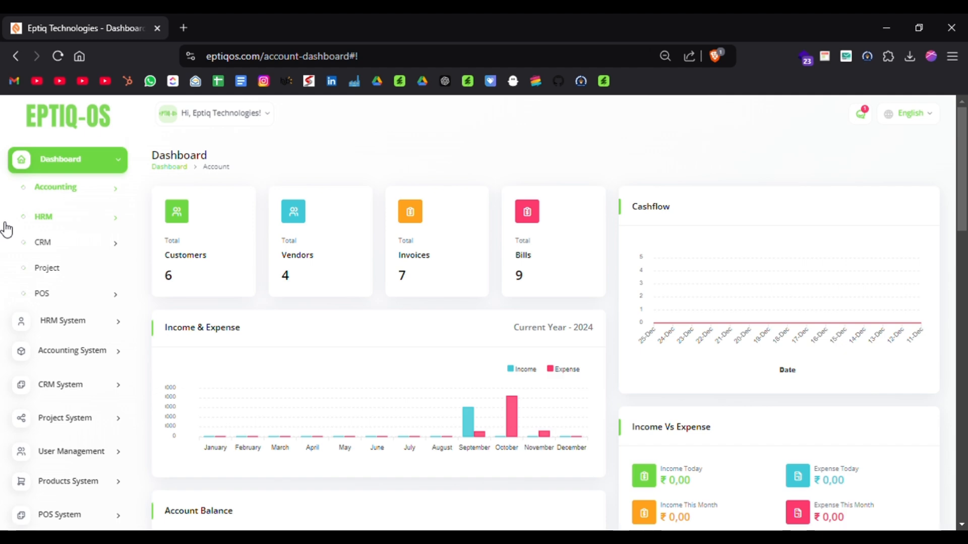
# Examine the accounting dashboard's totals, cashflow, income and expense charts, account balances, recent invoices and recent bills.
pyautogui.scroll(-2, 424, 274)
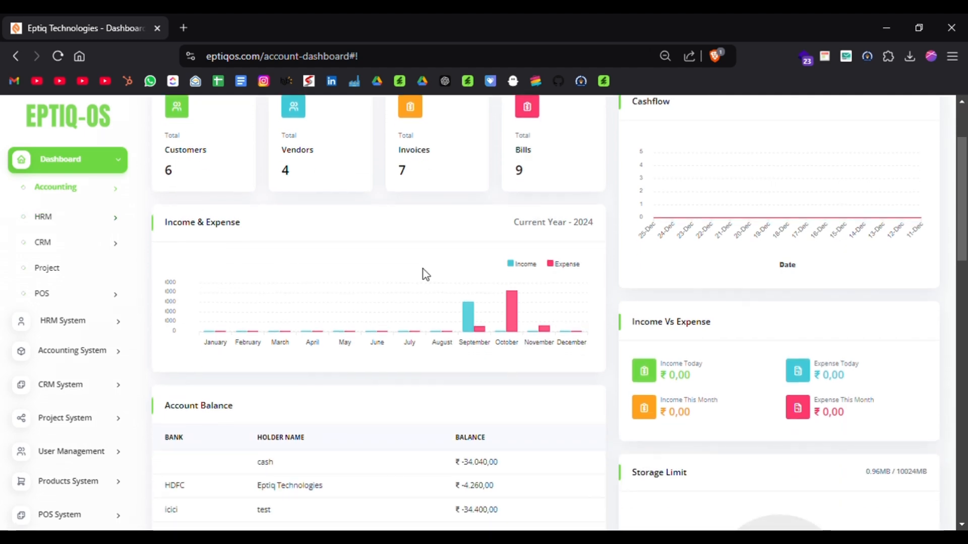
pyautogui.scroll(-3, 423, 269)
pyautogui.scroll(6, 423, 269)
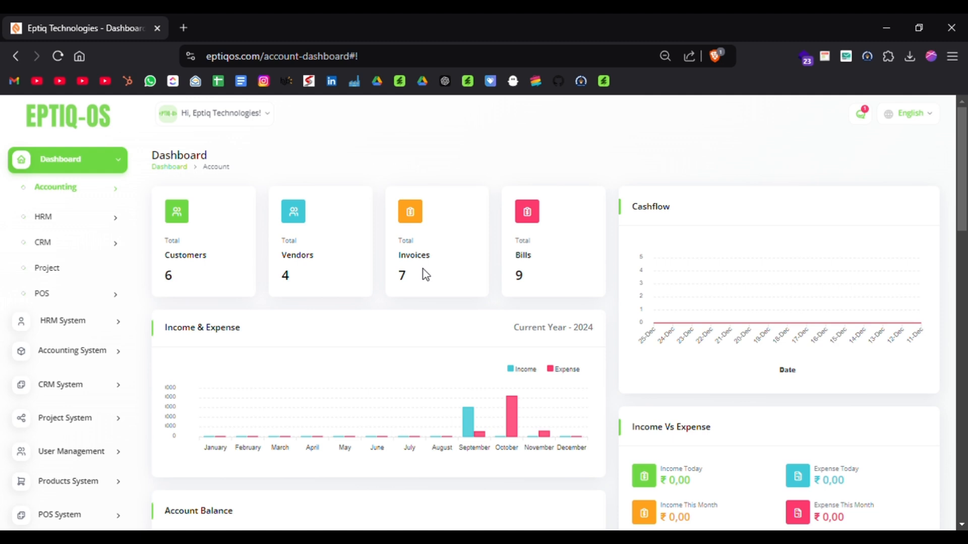
pyautogui.scroll(-1, 423, 275)
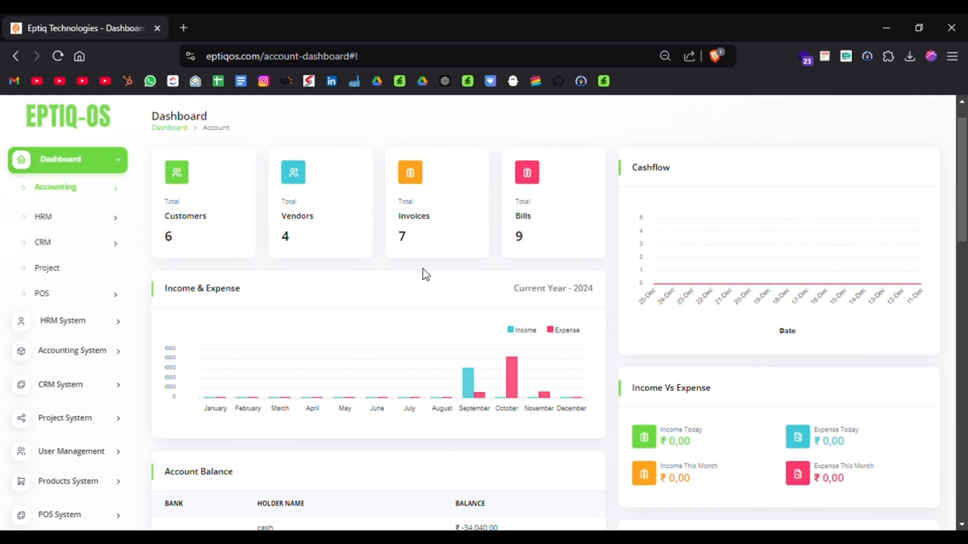
pyautogui.scroll(-1, 544, 375)
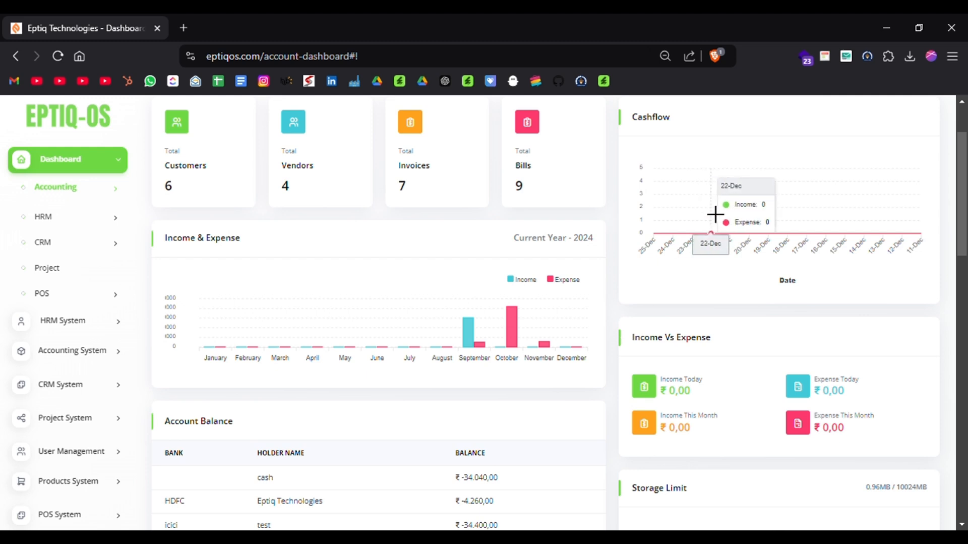
pyautogui.scroll(-2, 612, 312)
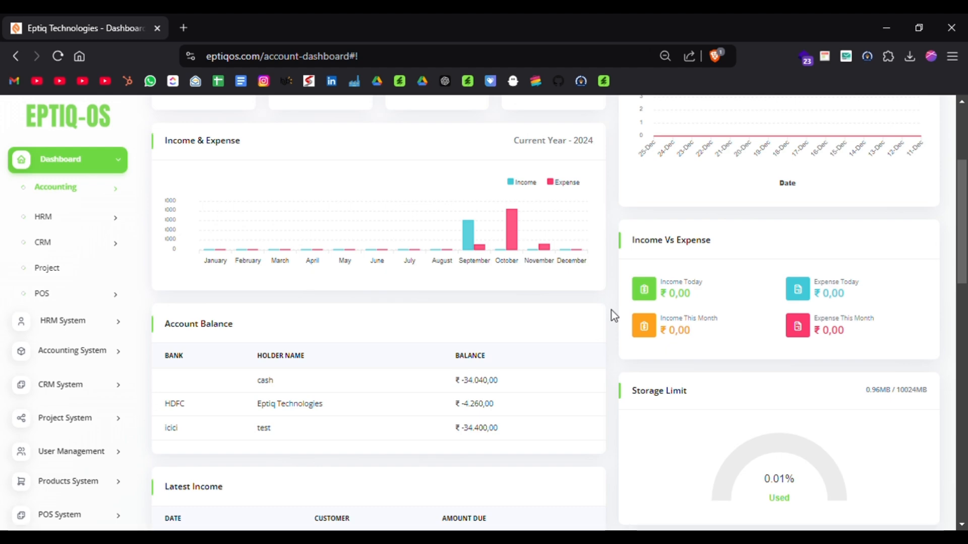
pyautogui.scroll(3, 611, 310)
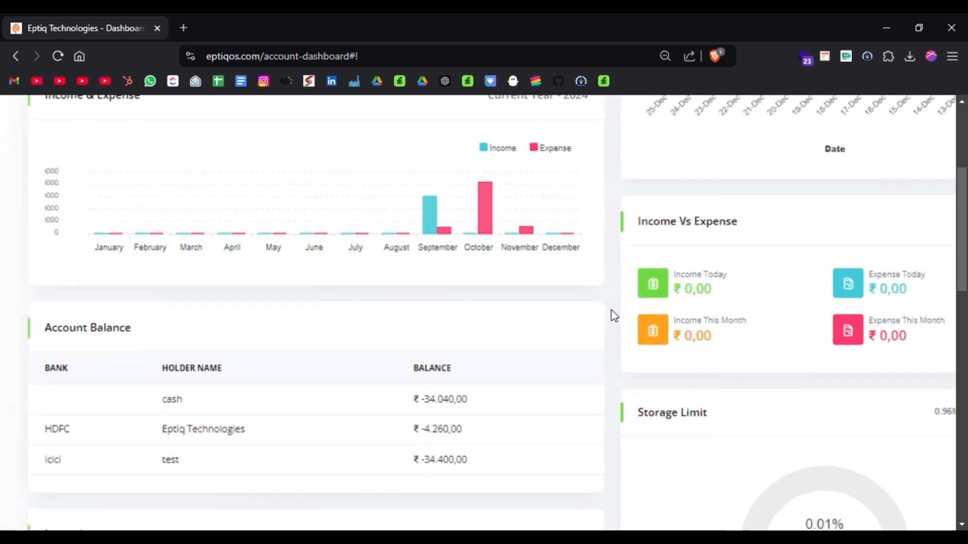
pyautogui.scroll(-3, 612, 311)
pyautogui.scroll(-2, 612, 311)
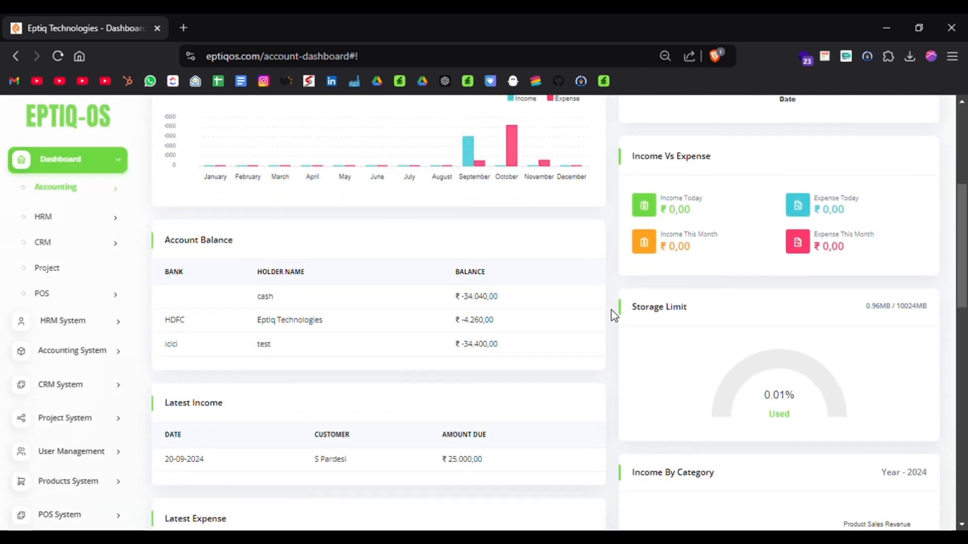
pyautogui.scroll(-2, 612, 310)
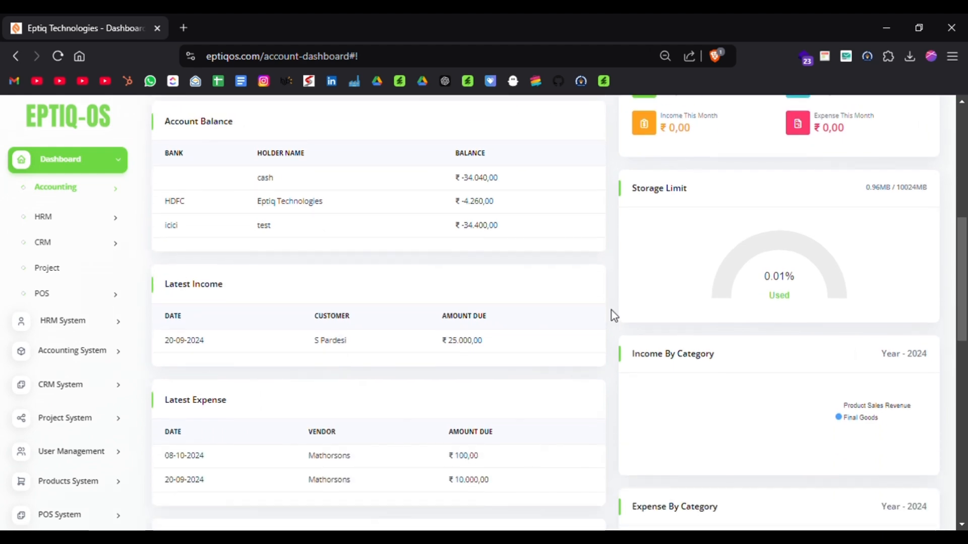
pyautogui.scroll(-8, 612, 311)
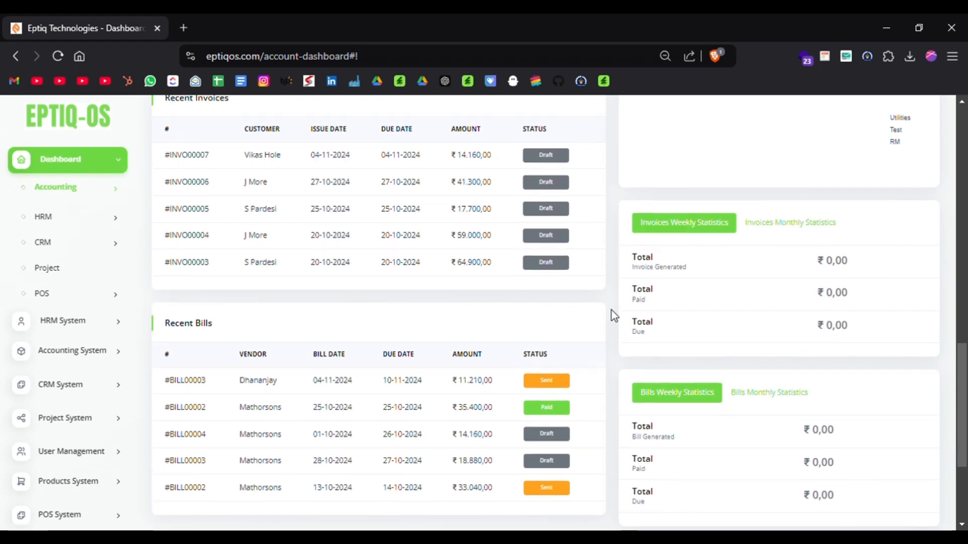
pyautogui.scroll(1, 611, 311)
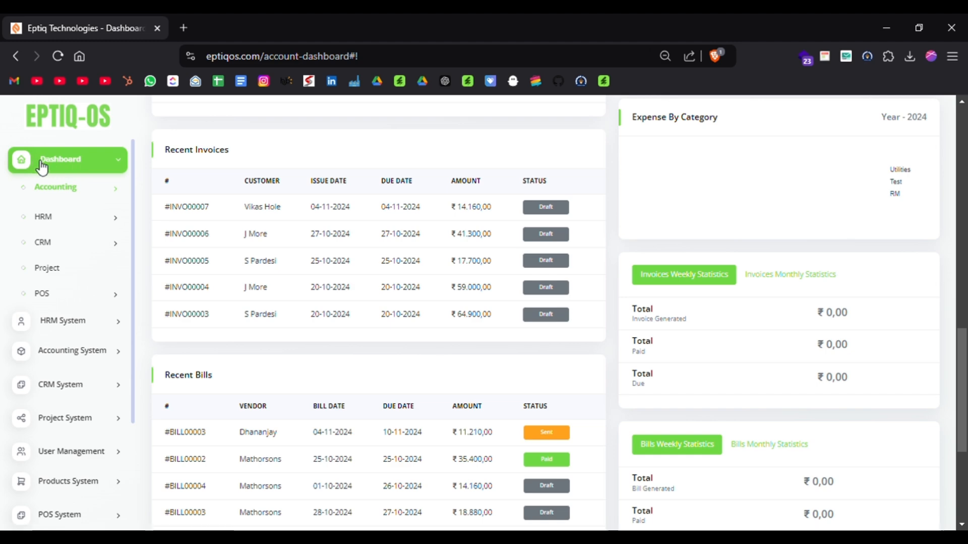
# Open the HRM dashboard overview and examine its clock-in list, event calendar, staff, job and training figures, announcements and meeting schedule.
pyautogui.click(51, 218)
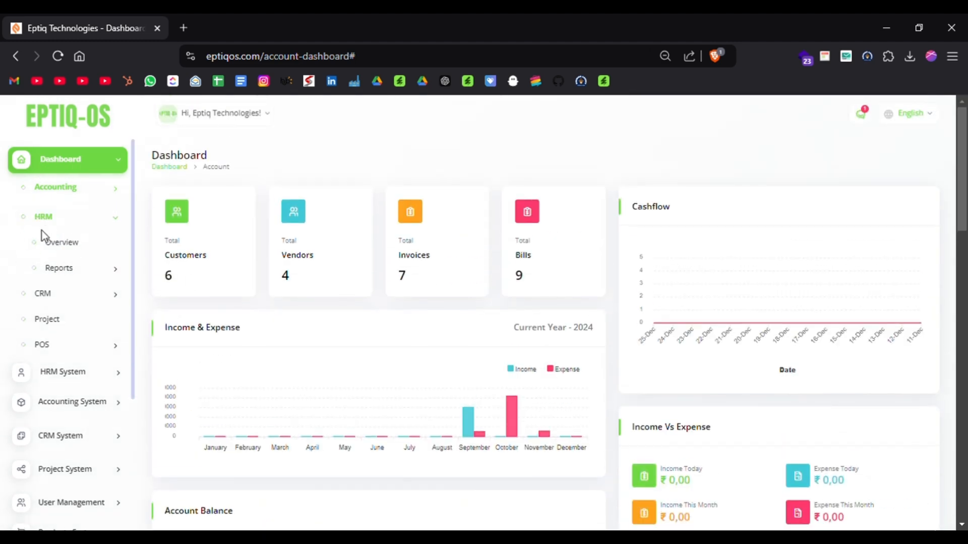
pyautogui.click(54, 245)
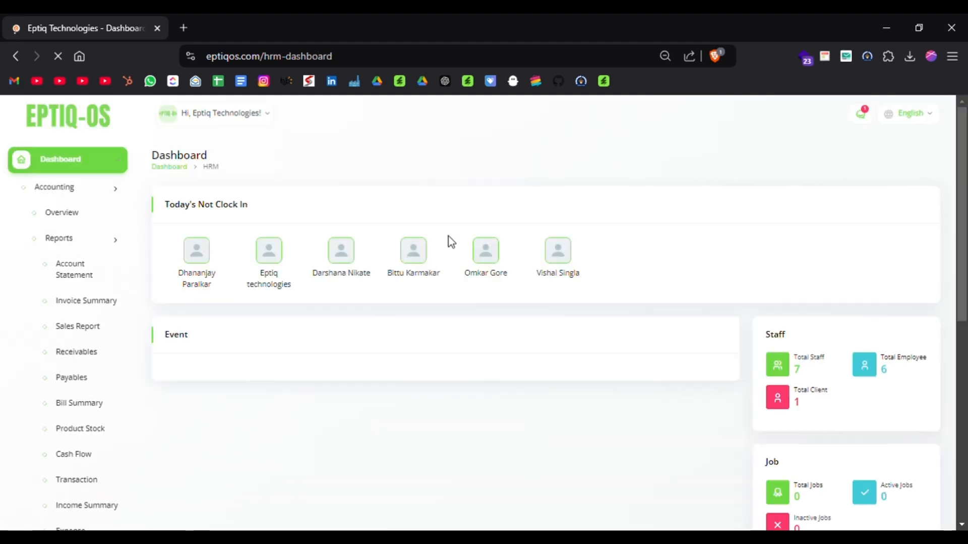
pyautogui.scroll(-1, 674, 254)
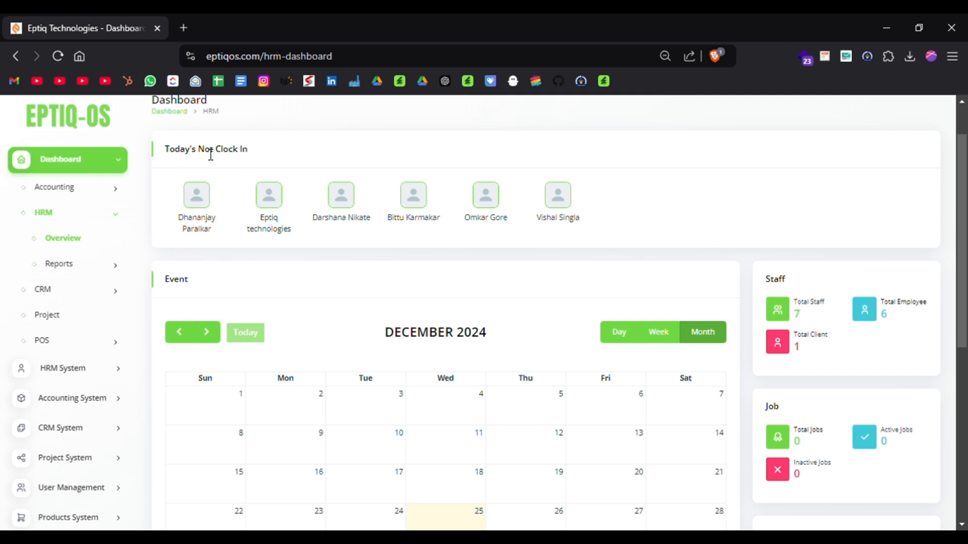
pyautogui.scroll(-4, 418, 261)
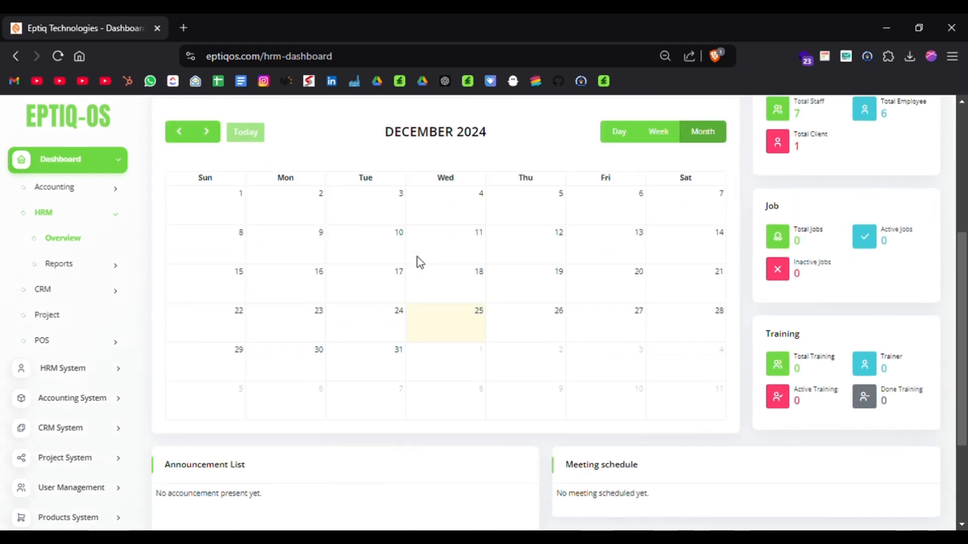
pyautogui.scroll(-3, 509, 363)
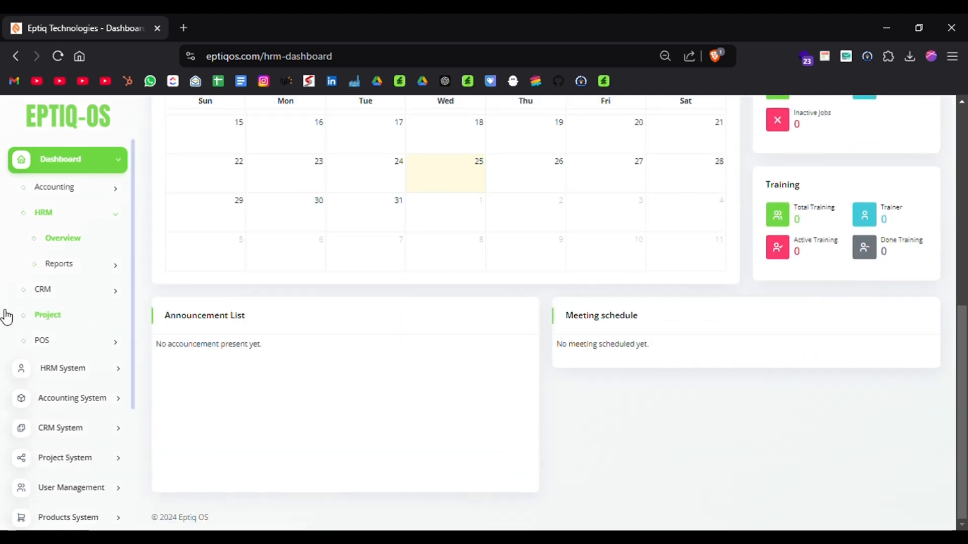
# Expand the report lists of the HRM and Accounting dashboards to review the available report types.
pyautogui.click(88, 263)
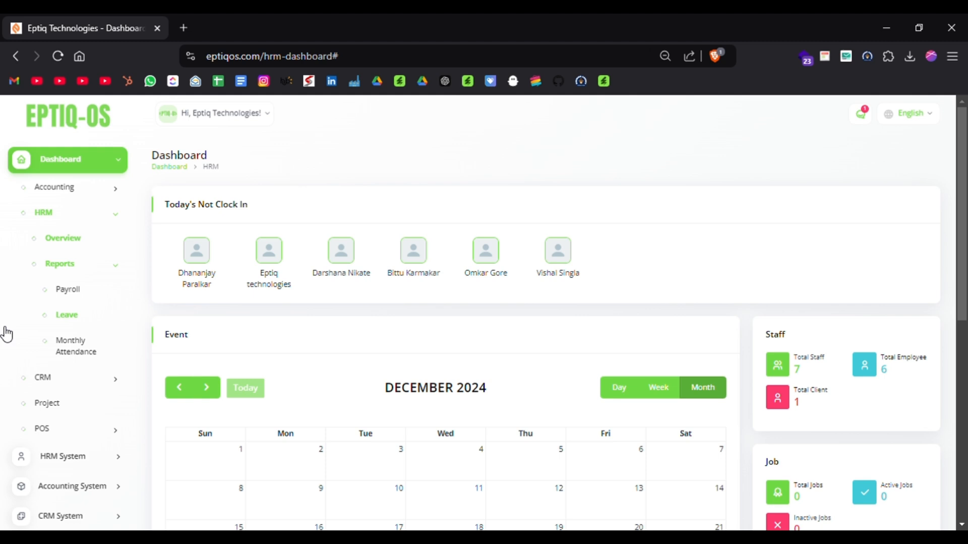
pyautogui.click(112, 193)
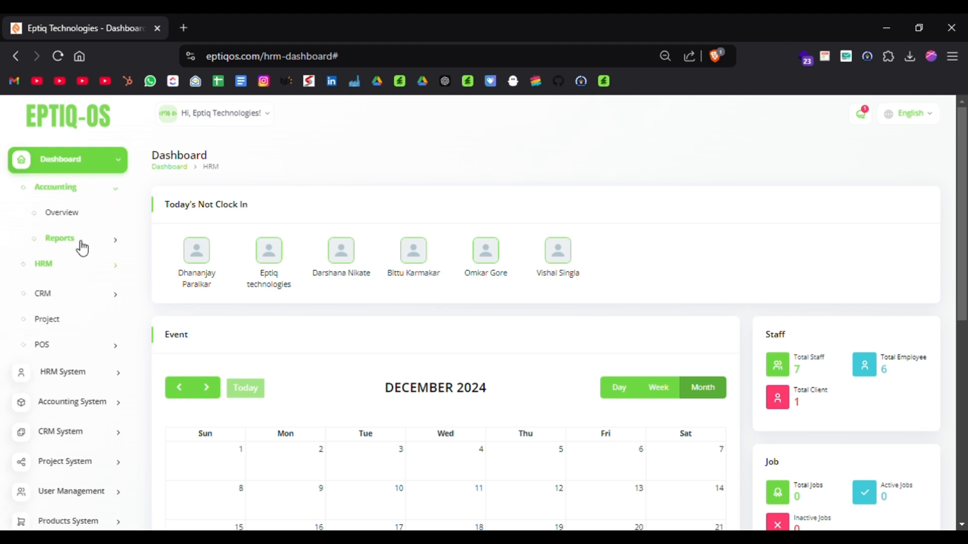
pyautogui.click(74, 250)
pyautogui.scroll(-1, 6, 319)
pyautogui.scroll(-4, 7, 320)
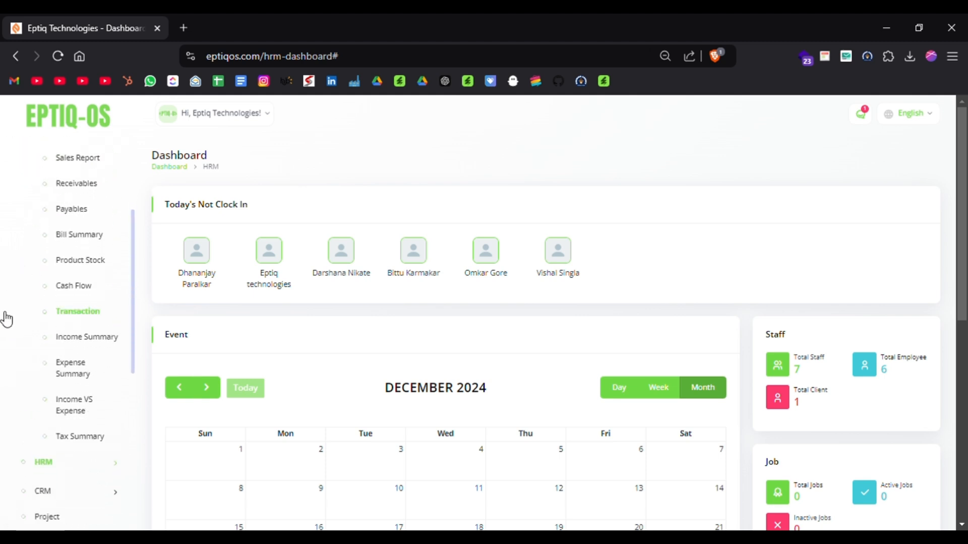
pyautogui.scroll(2, 7, 319)
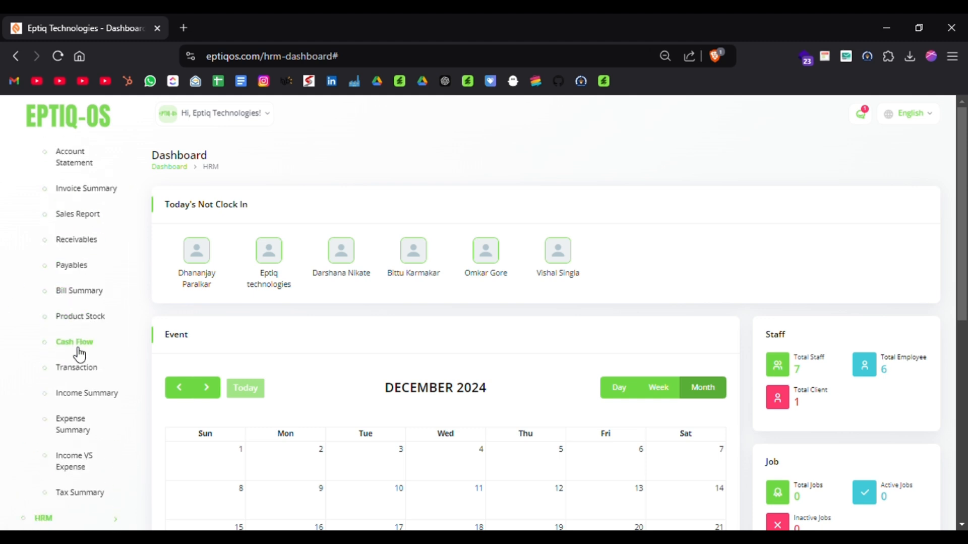
# Look through the remaining Accounting reports and expand the CRM dashboard entries to see its overview and reports.
pyautogui.scroll(-5, 80, 354)
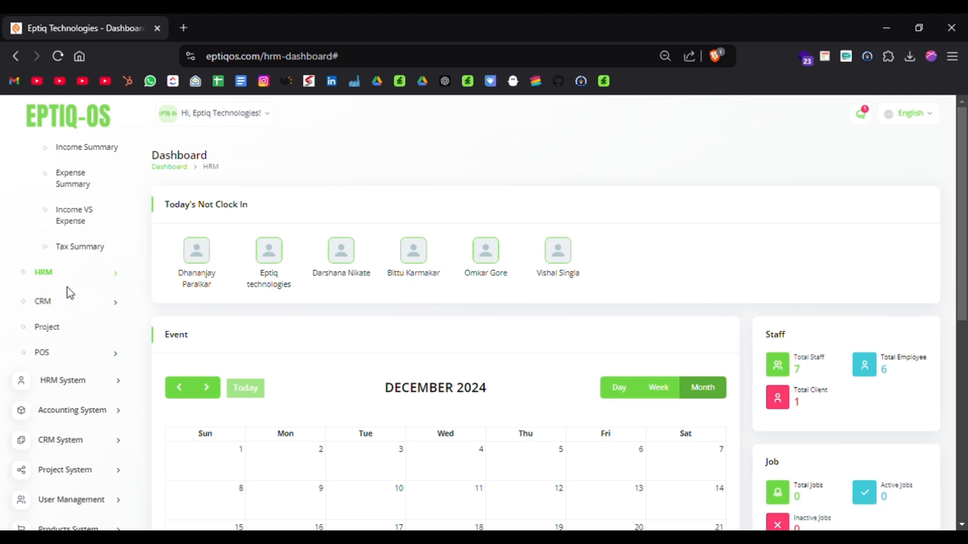
pyautogui.click(70, 309)
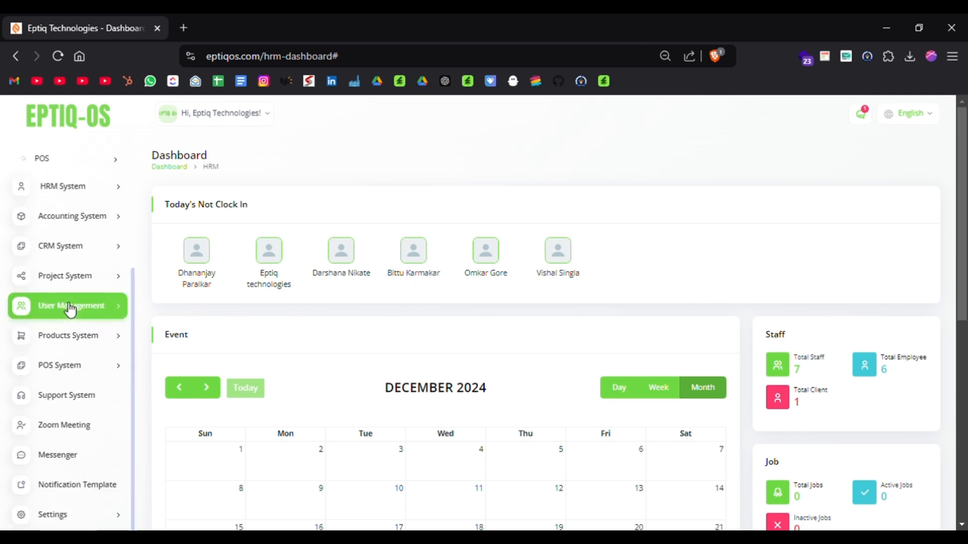
pyautogui.scroll(4, 52, 245)
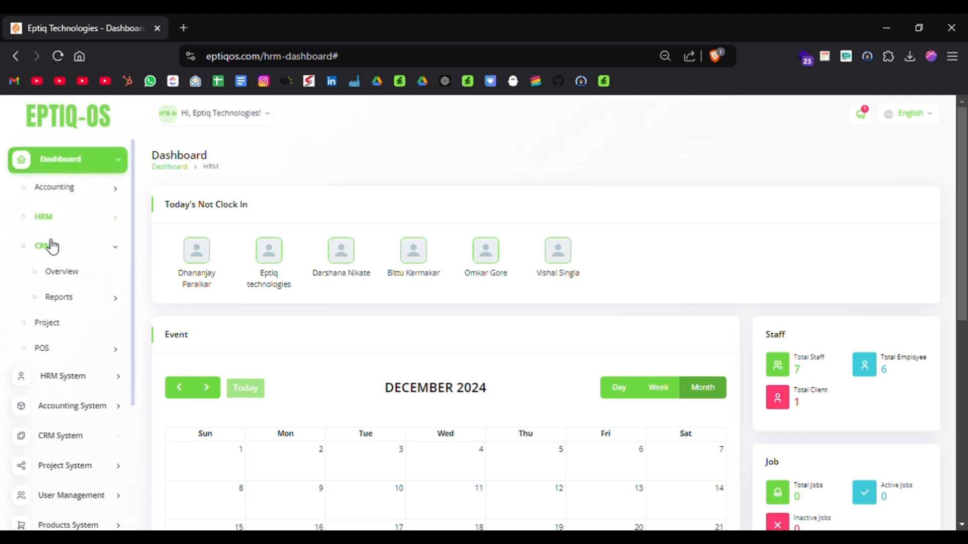
# Open the Project dashboard, view the task list behind its Tasks total, and return to the dashboard.
pyautogui.click(68, 327)
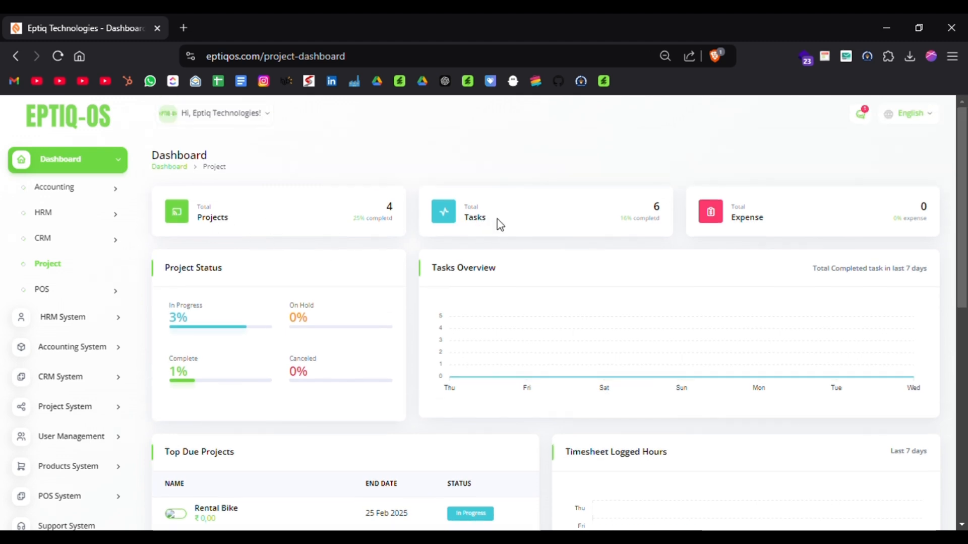
pyautogui.click(478, 221)
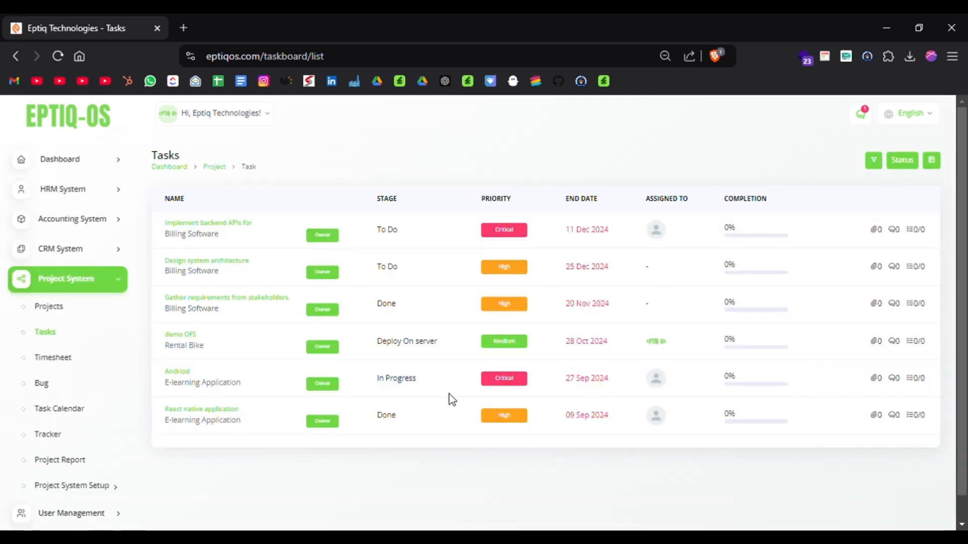
pyautogui.hscroll(-5, 449, 394)
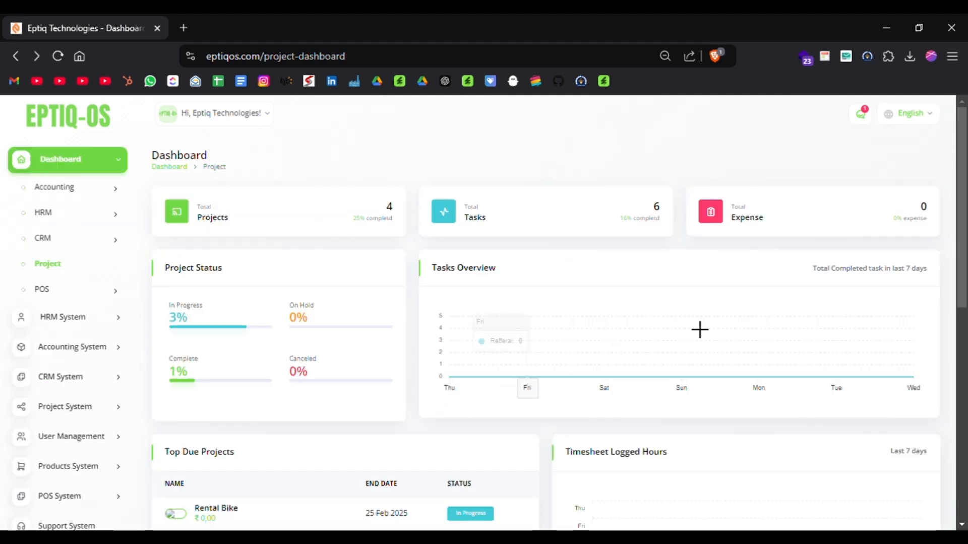
# Examine the Project dashboard's project status, tasks overview, top due projects, timesheet logged hours and top due tasks.
pyautogui.scroll(-1, 763, 218)
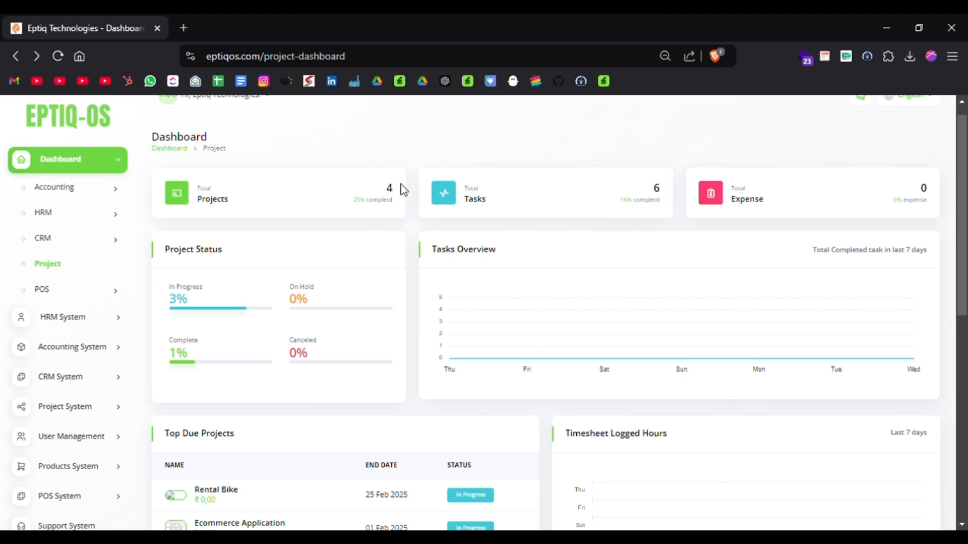
pyautogui.scroll(-1, 882, 204)
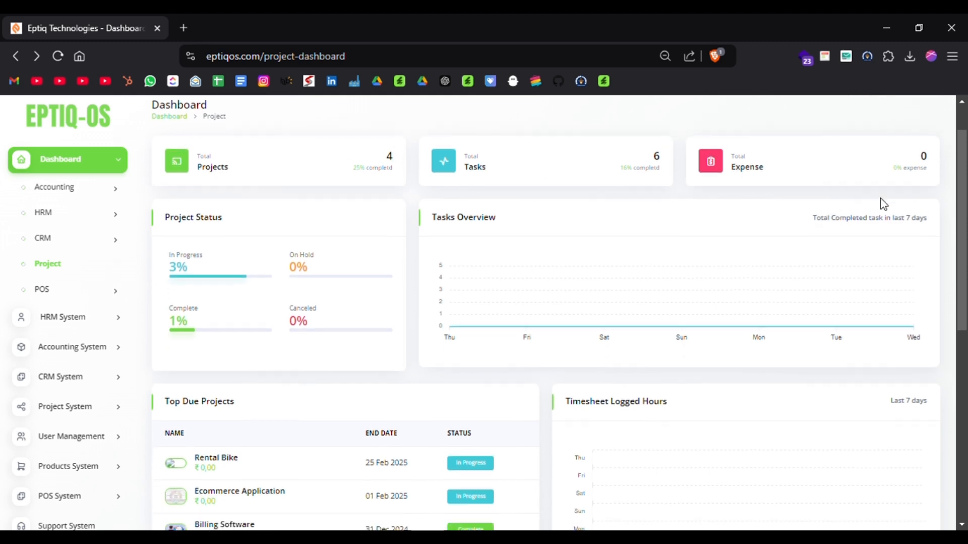
pyautogui.scroll(-1, 535, 315)
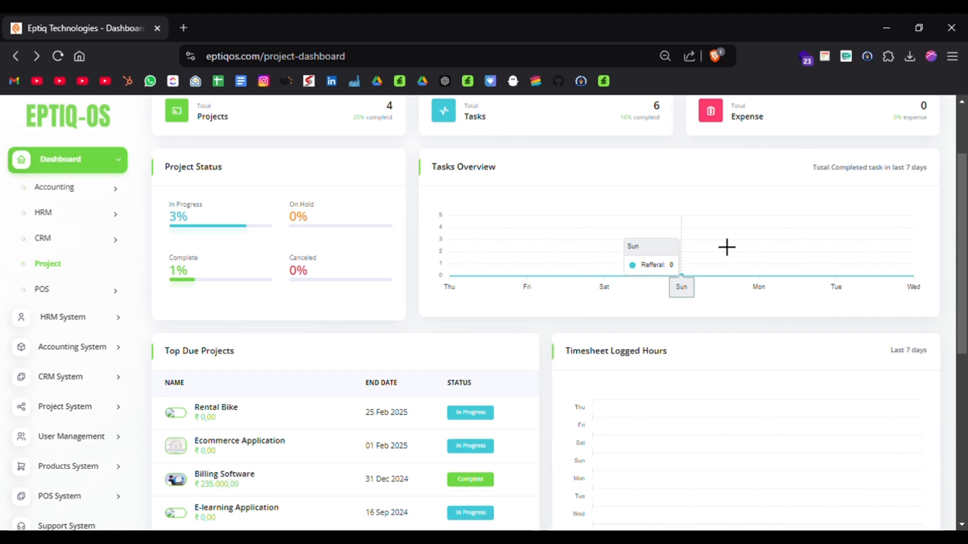
pyautogui.scroll(-3, 727, 247)
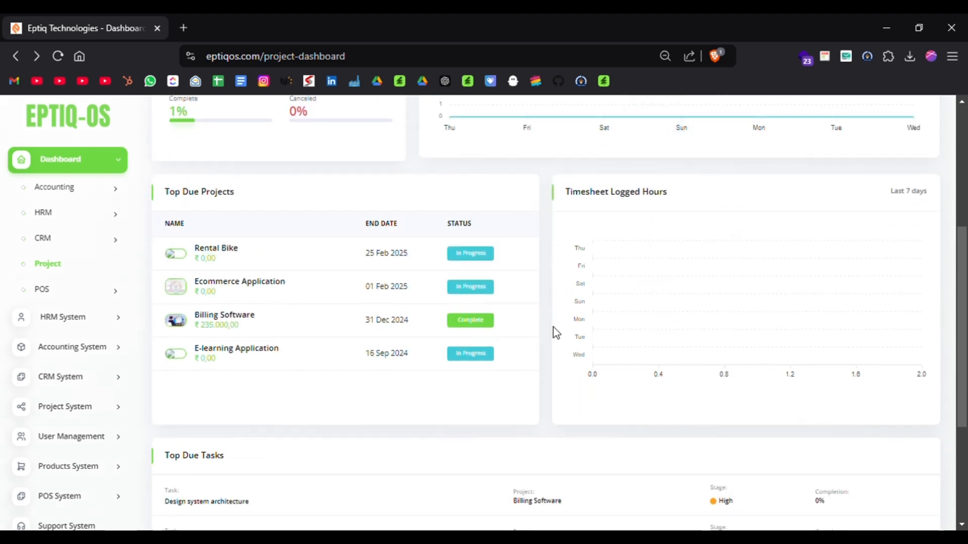
pyautogui.scroll(-4, 554, 333)
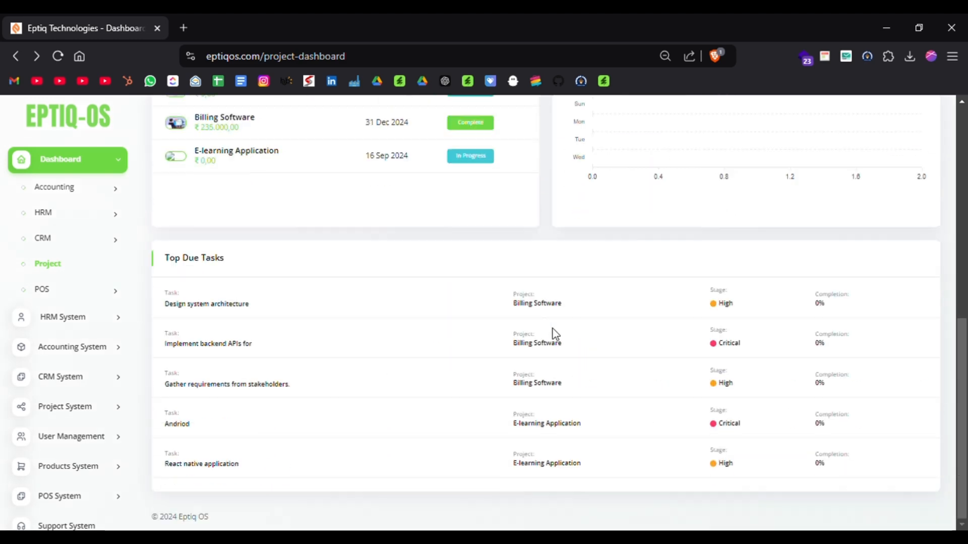
# Open the POS dashboard overview and examine its POS and purchase totals and the Purchase Vs POS Report chart.
pyautogui.click(63, 295)
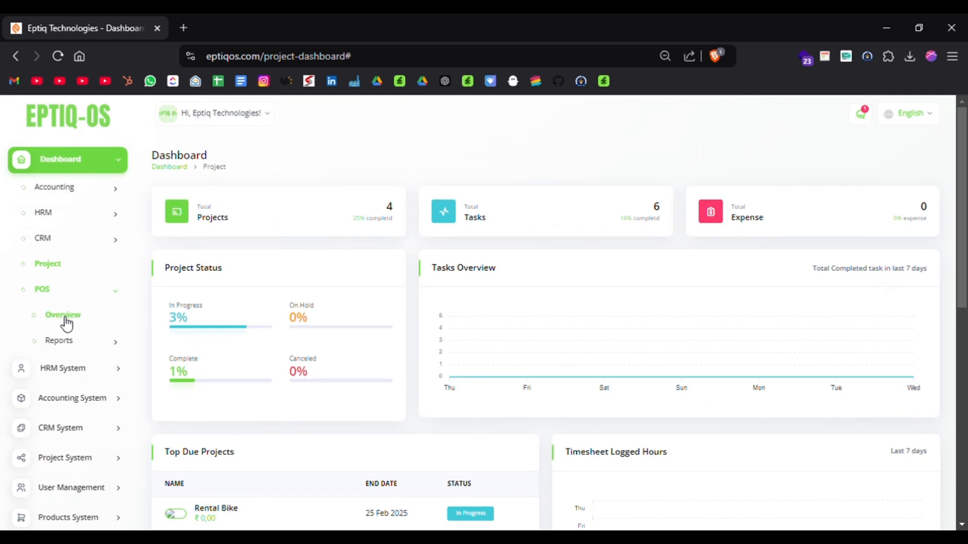
pyautogui.click(66, 323)
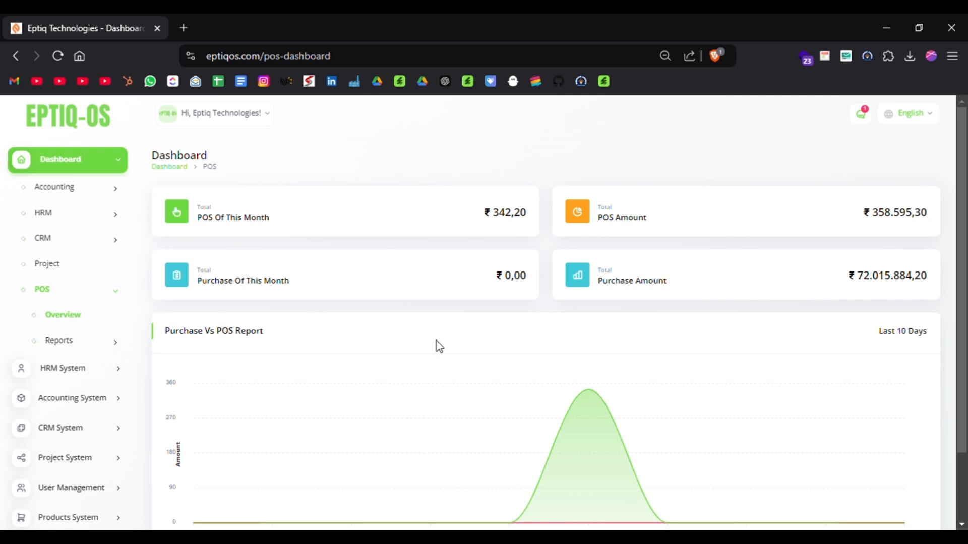
pyautogui.scroll(-2, 436, 345)
pyautogui.moveTo(572, 399)
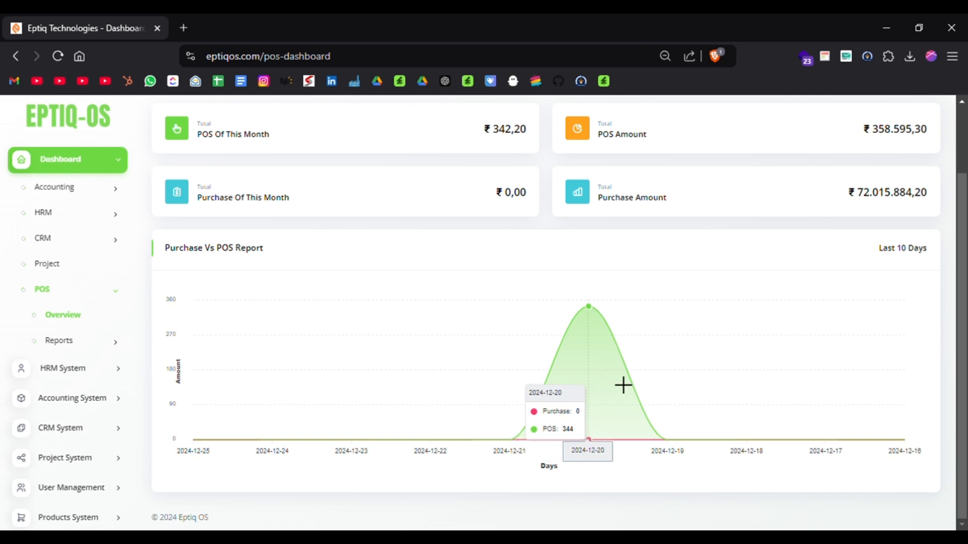
# Collapse the Dashboard section and expand the Accounting System module to review its submodules.
pyautogui.click(123, 170)
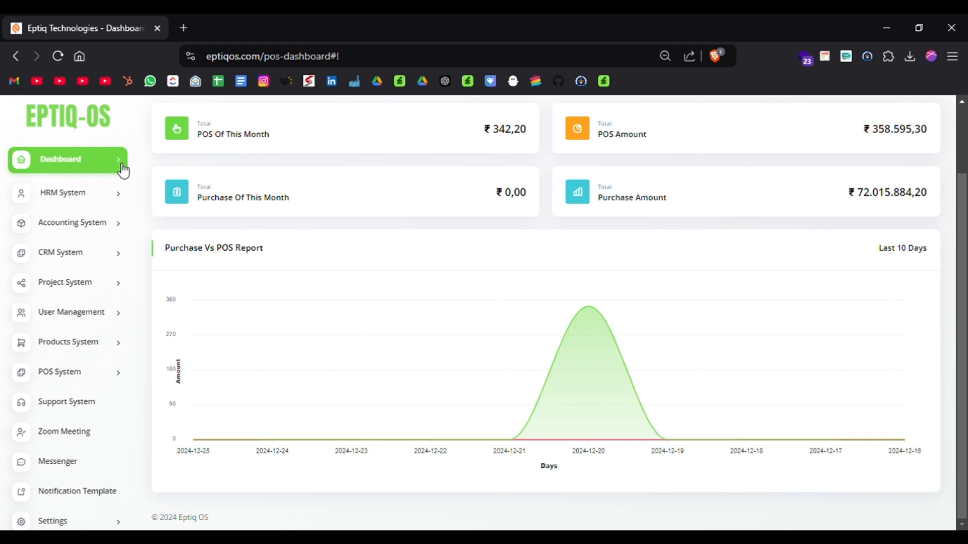
pyautogui.click(97, 224)
pyautogui.scroll(-1, 7, 284)
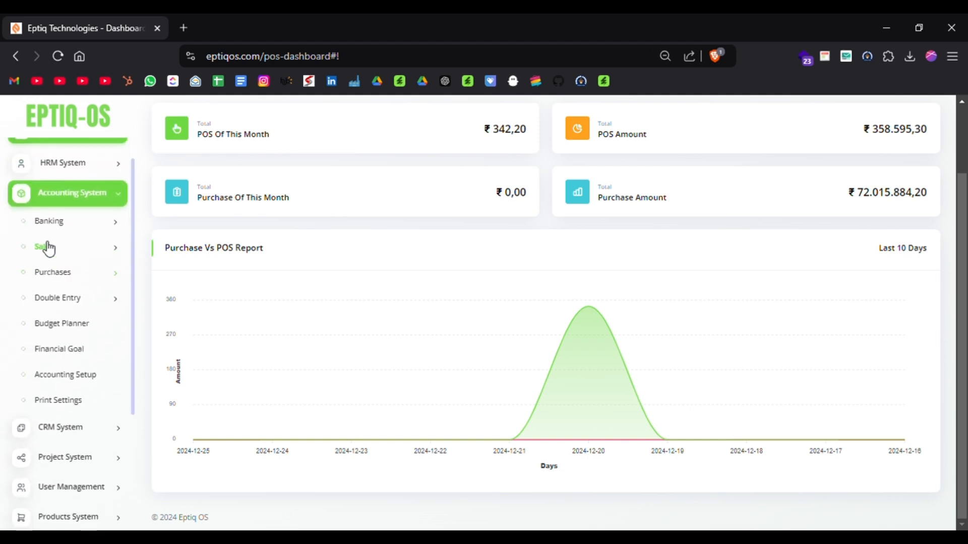
# Review the Banking records of the Accounting System, covering the bank account list and the bank balance transfers.
pyautogui.click(60, 231)
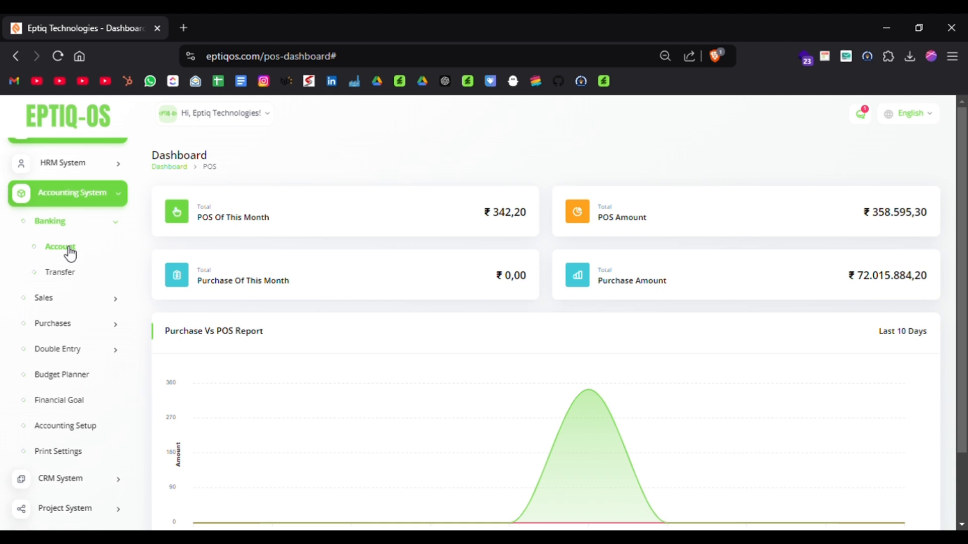
pyautogui.click(70, 252)
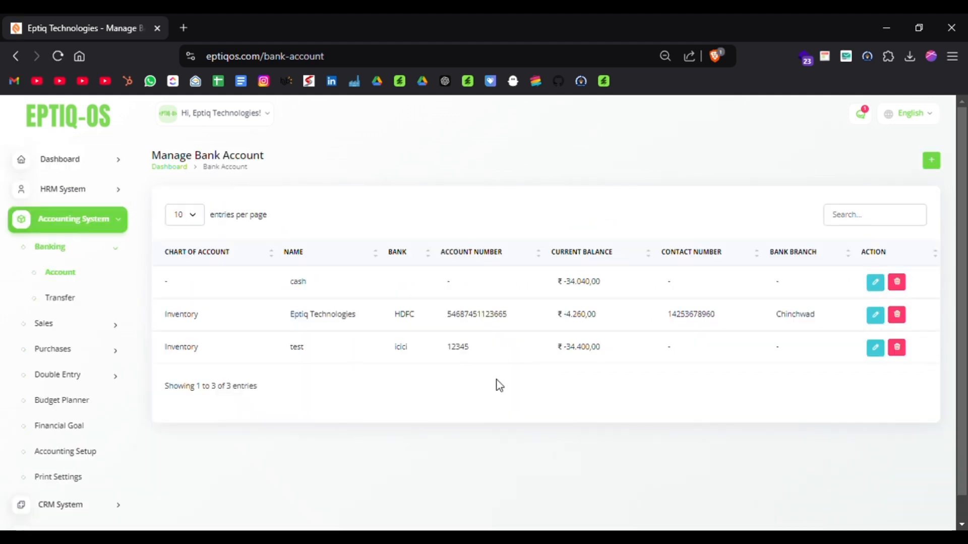
pyautogui.scroll(-1, 353, 370)
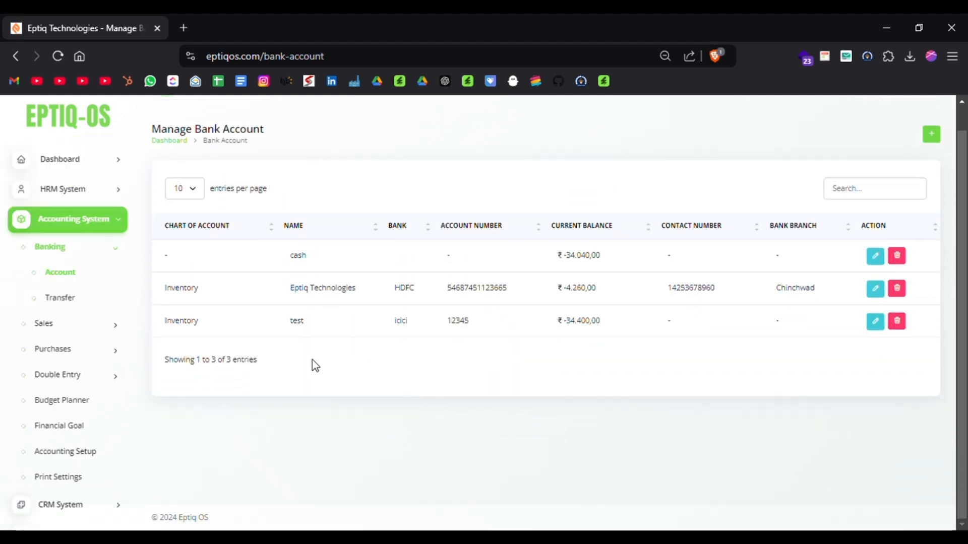
pyautogui.click(75, 306)
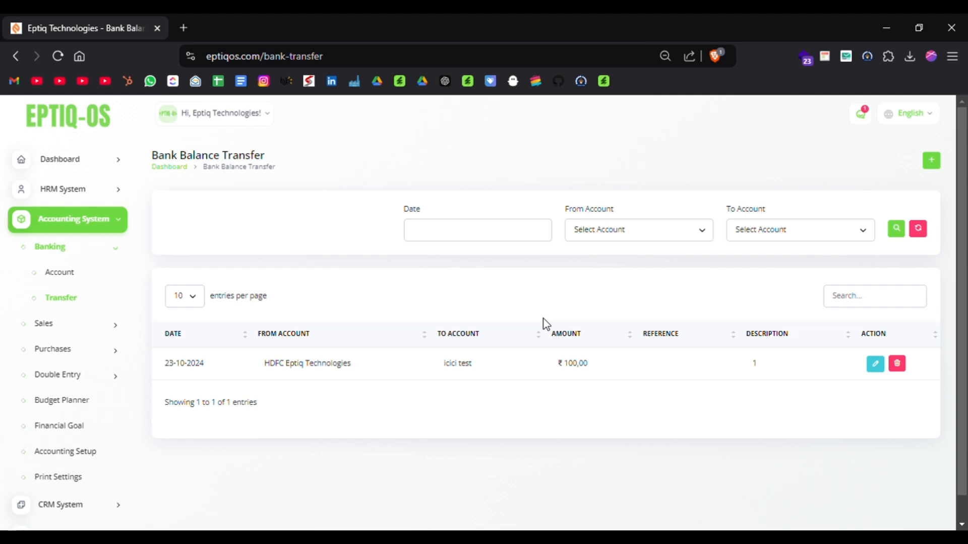
pyautogui.scroll(-1, 543, 324)
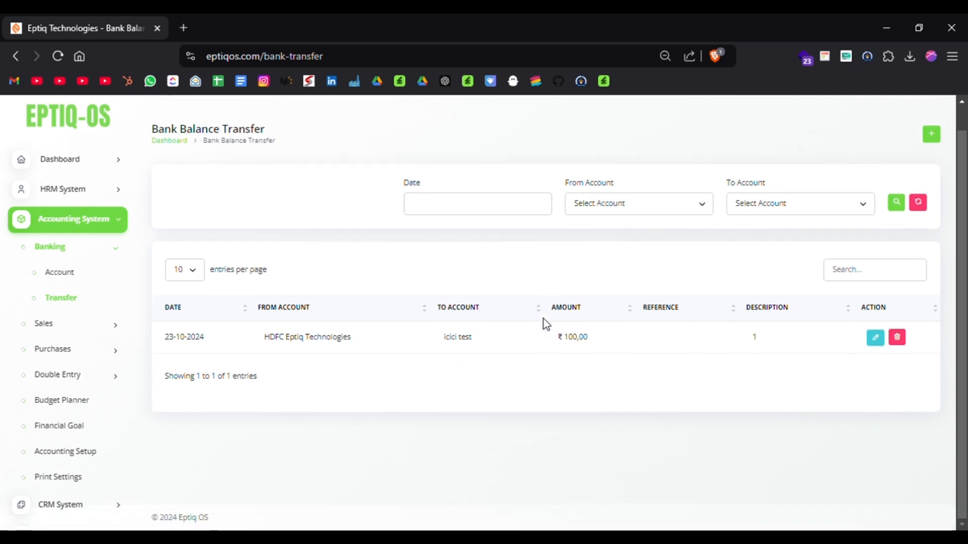
# Expand the Sales section of the Accounting System and view its revenue list and customer list.
pyautogui.click(49, 333)
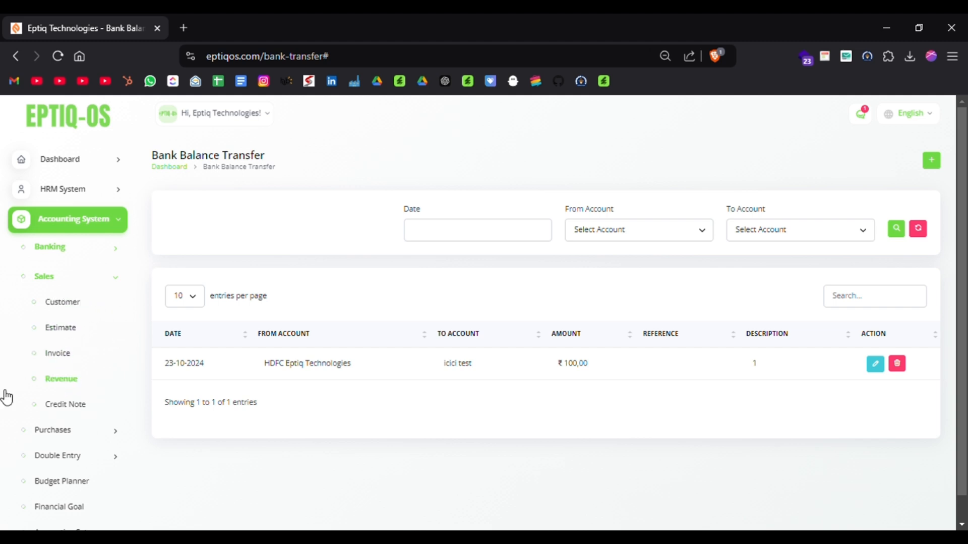
pyautogui.click(67, 380)
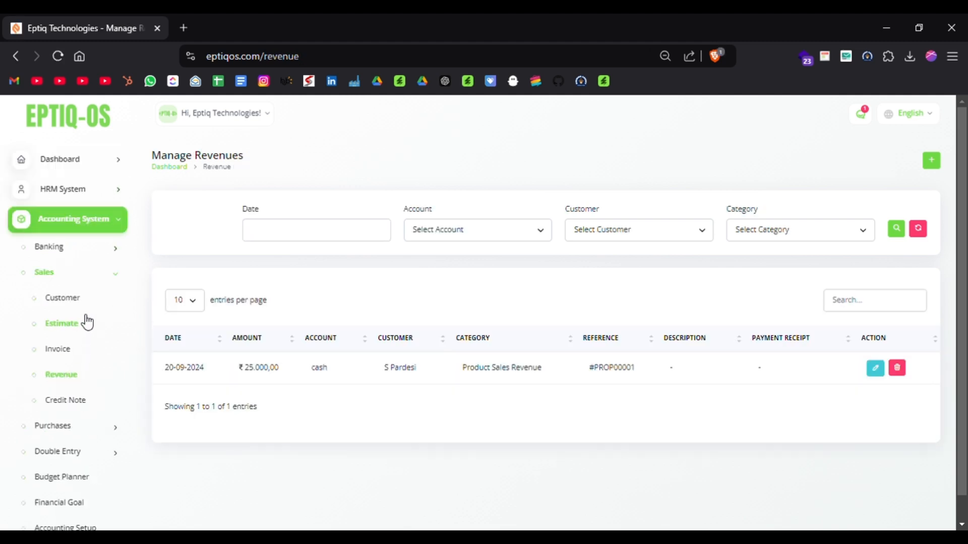
pyautogui.click(68, 298)
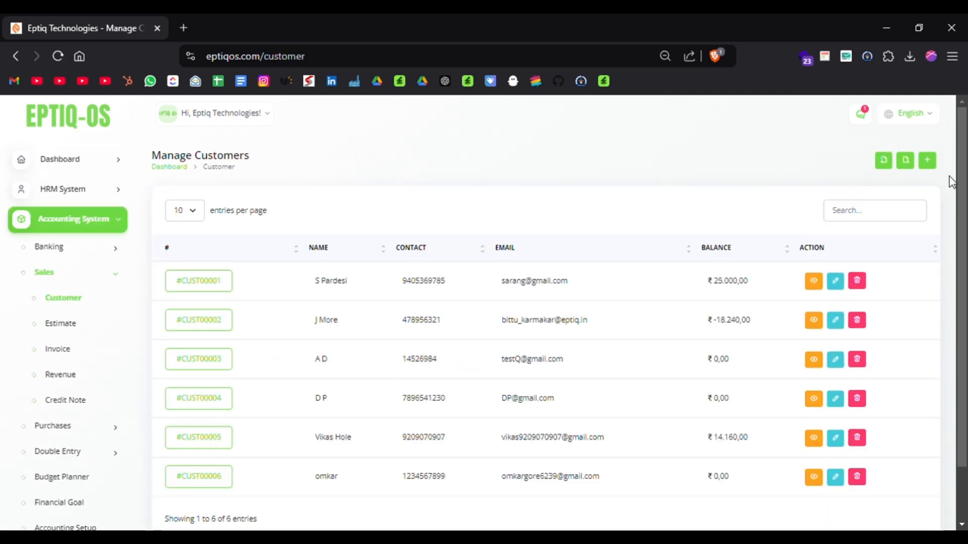
# Open the Create Customer form, review its basic info, billing and shipping address fields, and close it without saving.
pyautogui.click(928, 160)
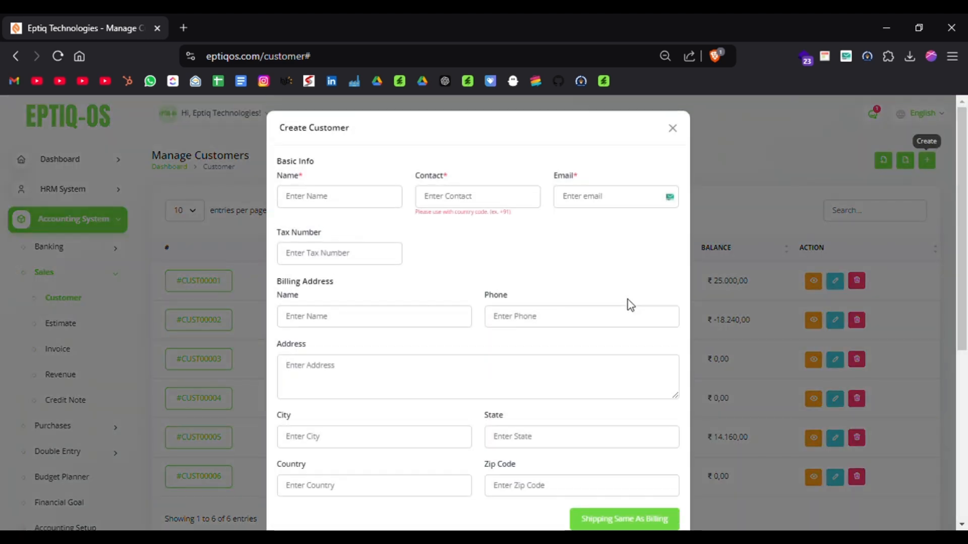
pyautogui.scroll(-4, 475, 245)
pyautogui.scroll(-2, 474, 246)
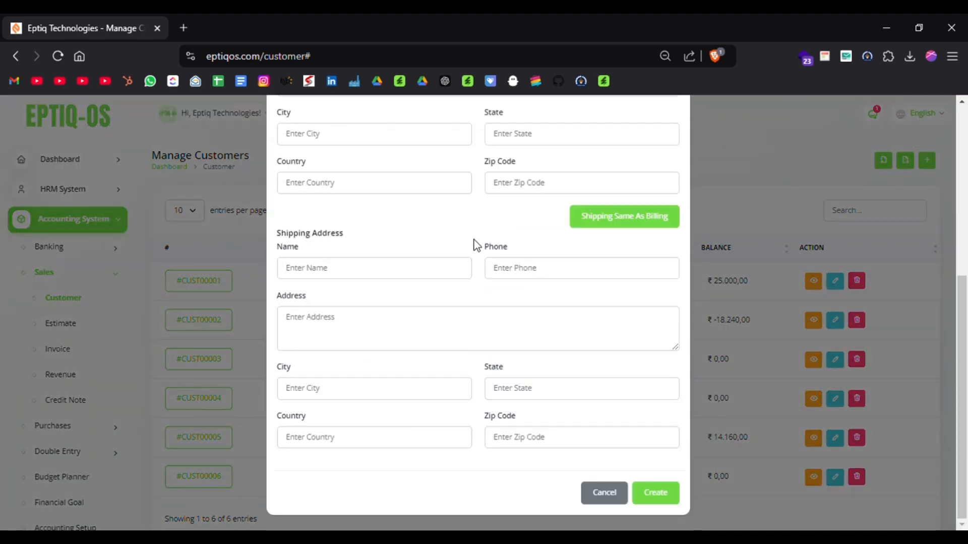
pyautogui.click(841, 317)
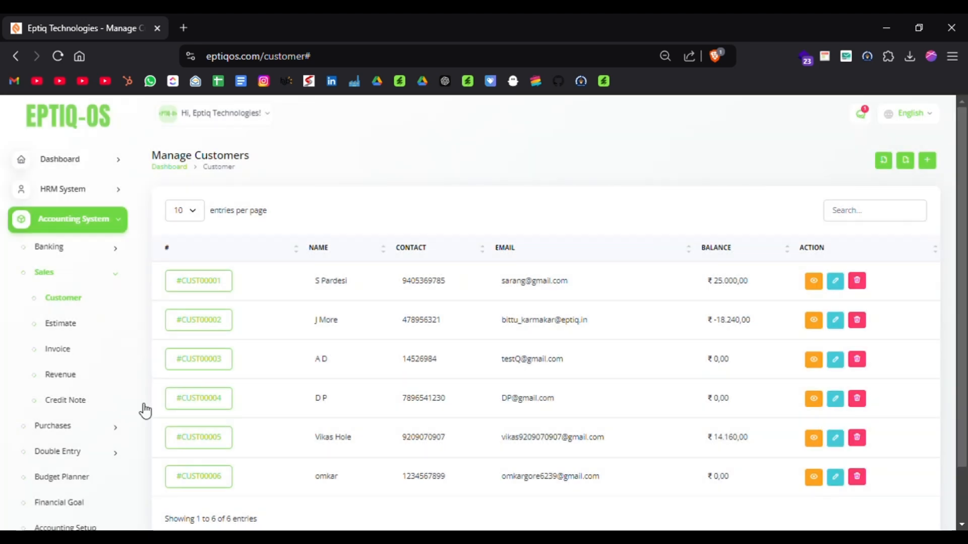
# Start a new proposal from the Estimate list and select an existing customer for its billing and shipping details.
pyautogui.click(88, 337)
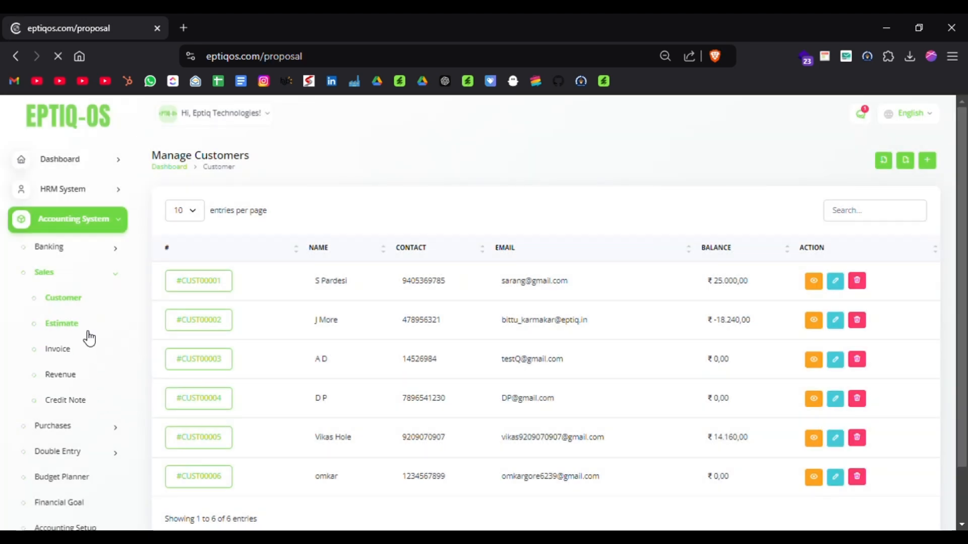
pyautogui.click(932, 164)
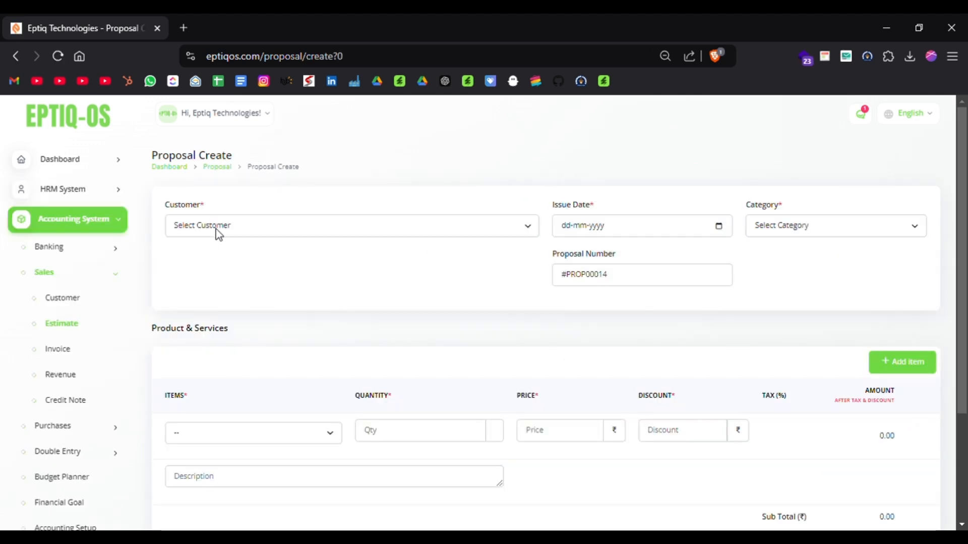
pyautogui.click(216, 228)
pyautogui.click(207, 277)
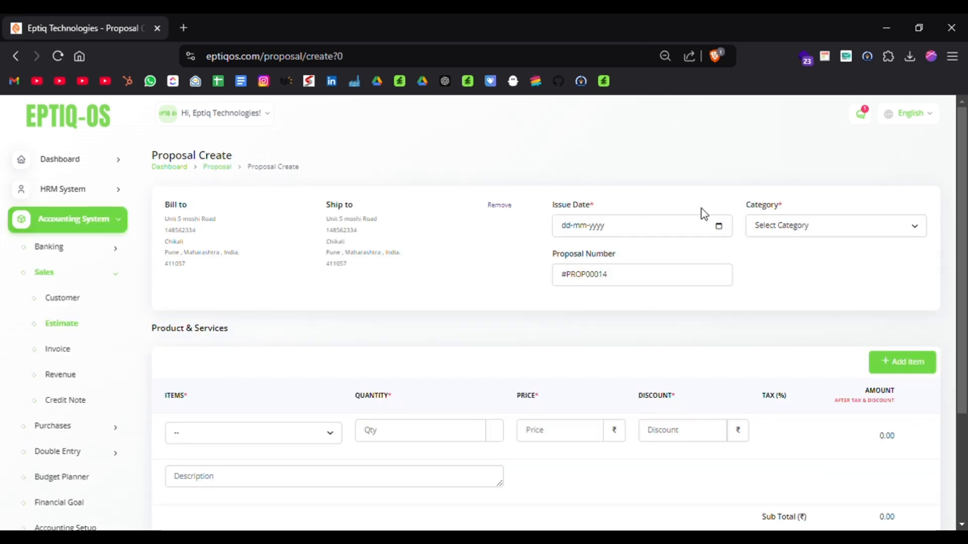
# Add Industrial Bearings as the proposal's item and check the resulting line and totals.
pyautogui.scroll(-2, 490, 342)
pyautogui.click(202, 340)
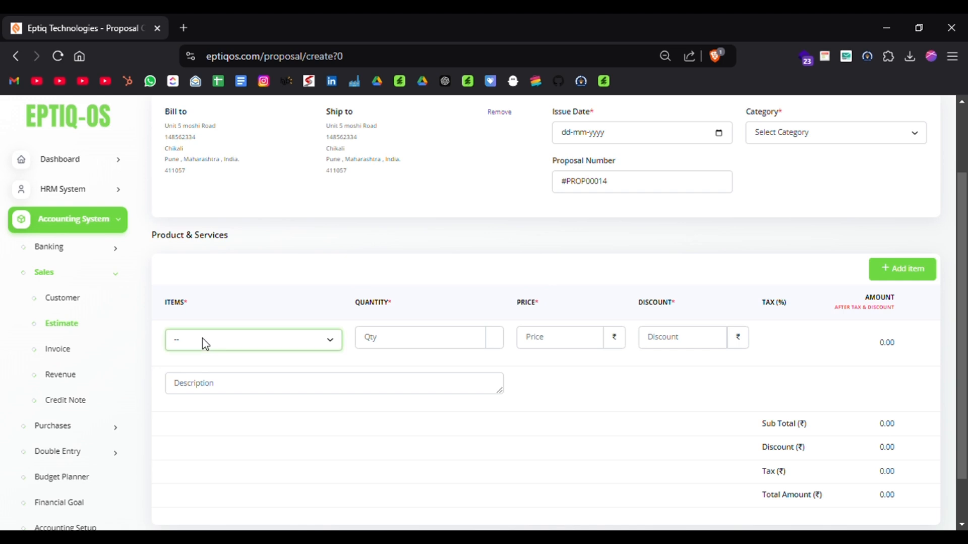
pyautogui.click(209, 219)
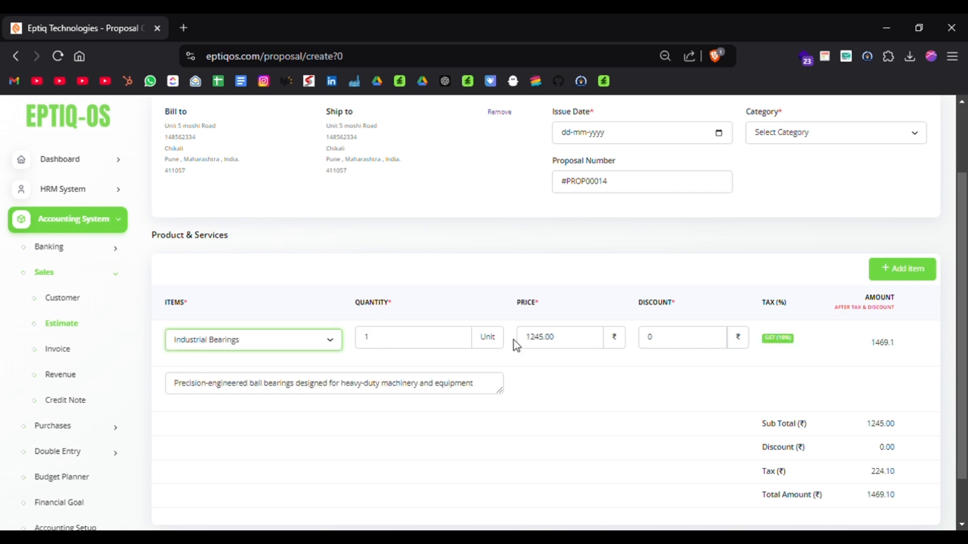
pyautogui.scroll(-2, 611, 391)
pyautogui.scroll(4, 612, 390)
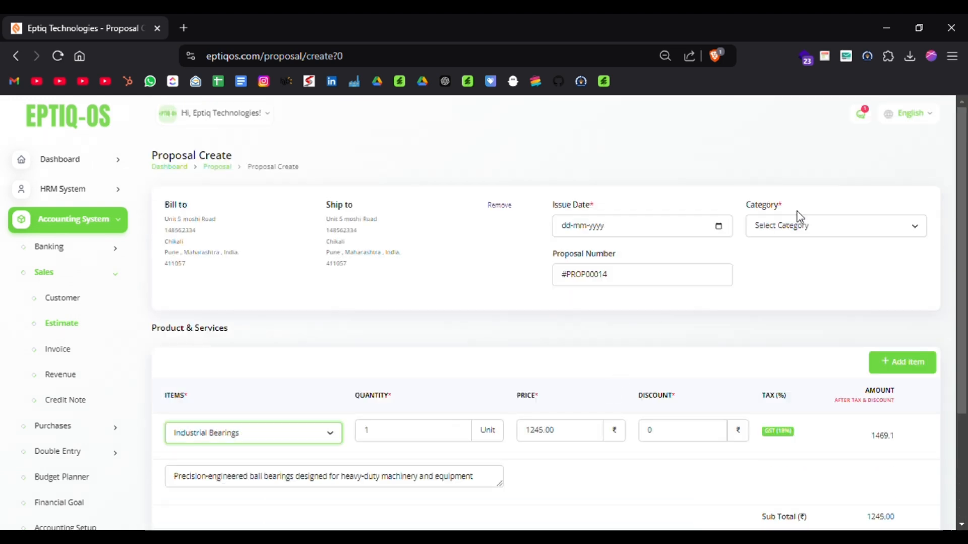
# Set the proposal's category to Product Sales Revenue and its issue date to 25-12-2024, and create the proposal.
pyautogui.click(797, 237)
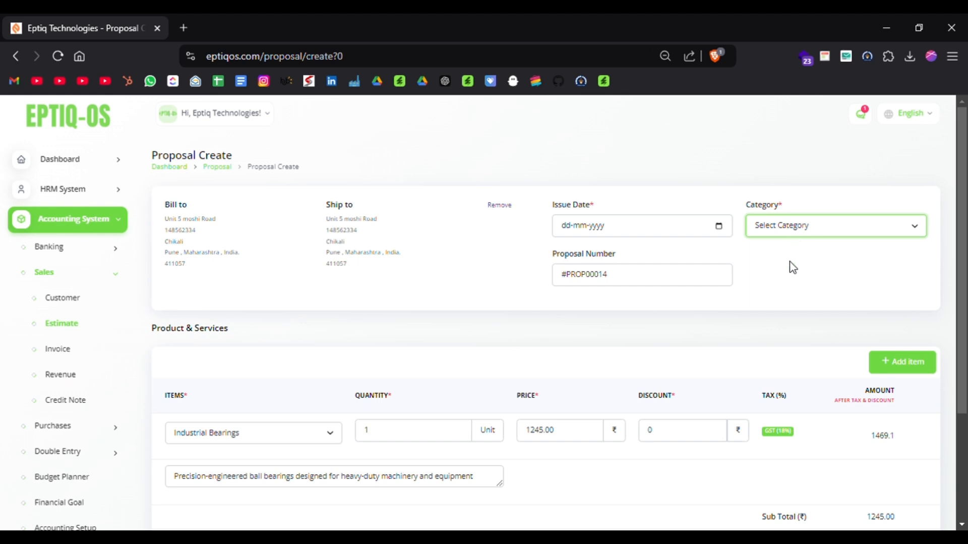
pyautogui.click(793, 267)
pyautogui.click(719, 229)
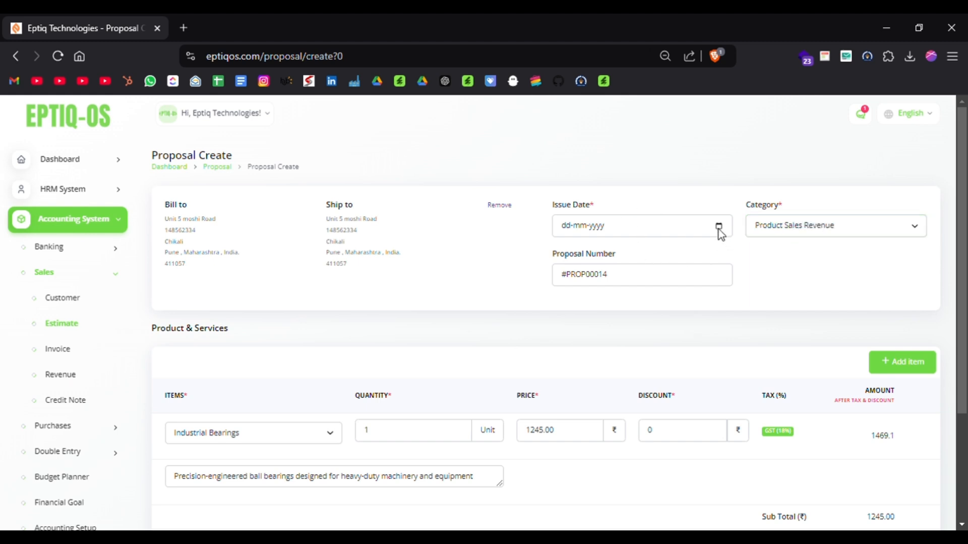
pyautogui.click(600, 346)
pyautogui.scroll(-3, 600, 346)
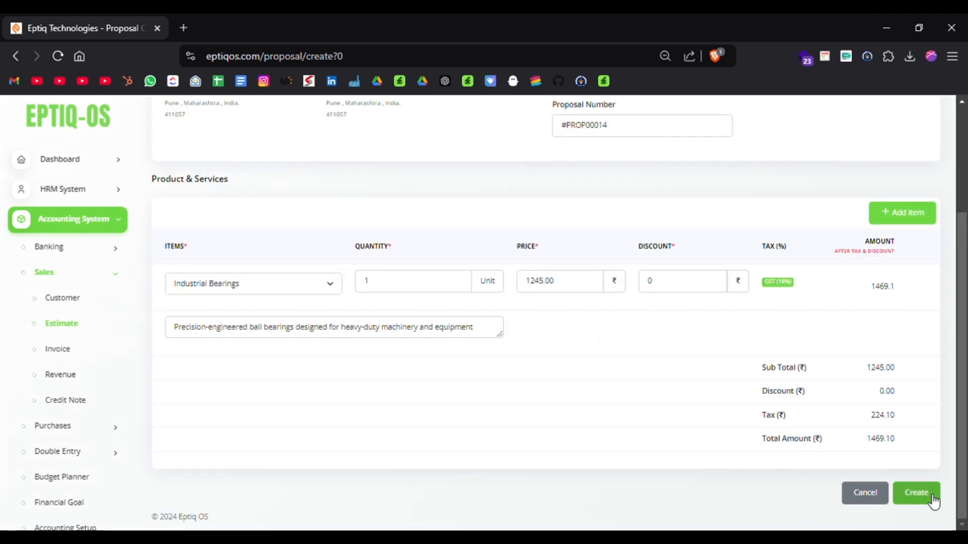
pyautogui.click(917, 493)
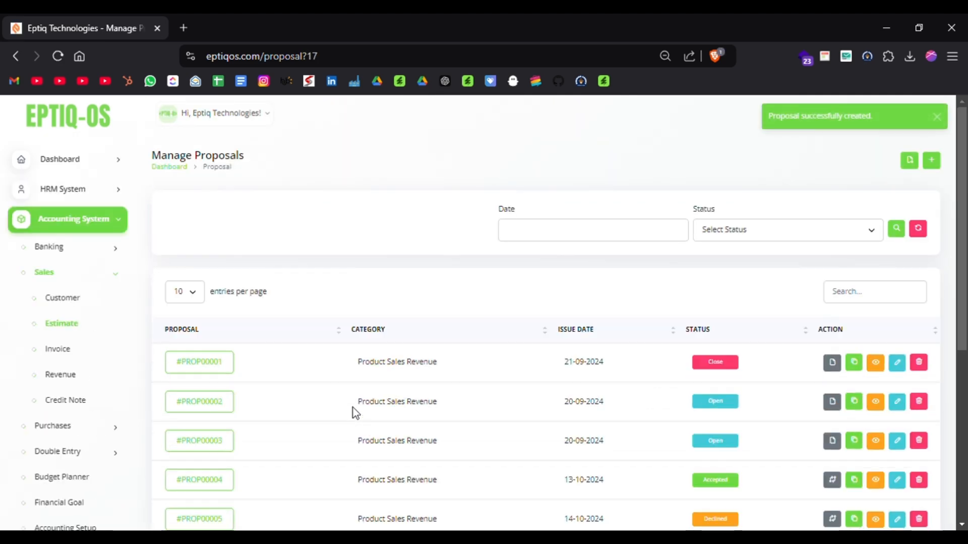
# Open the newly created proposal dated 25-12-2024 from the second page of the proposal list and review its details.
pyautogui.scroll(-5, 352, 411)
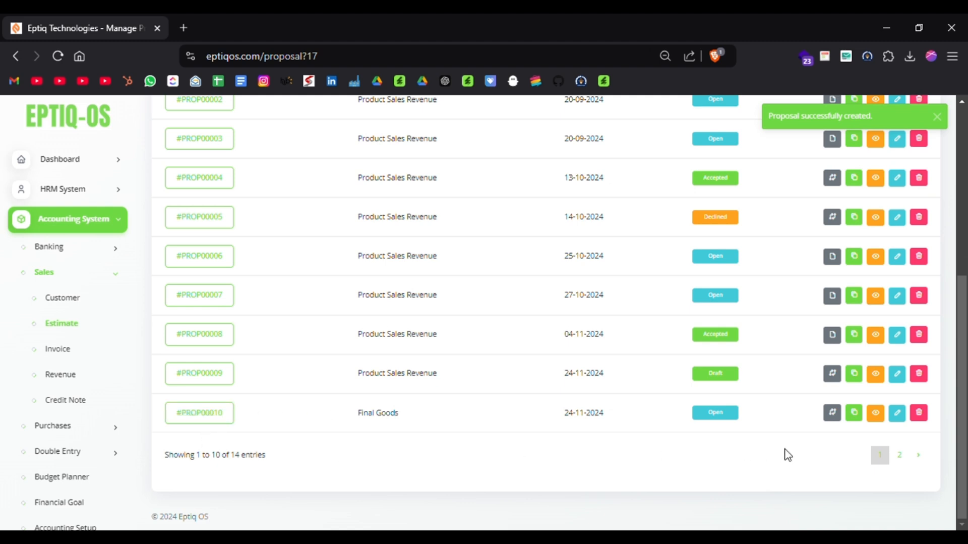
pyautogui.click(905, 456)
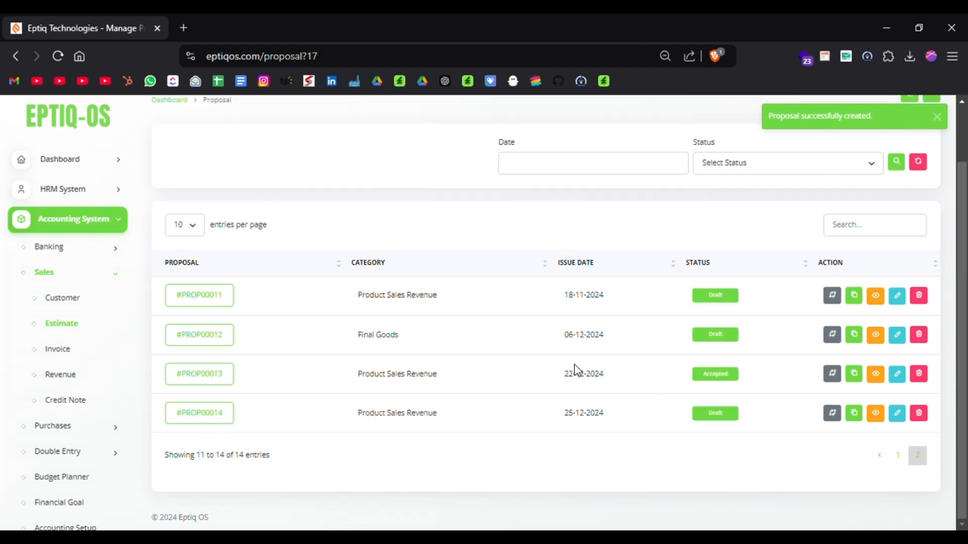
pyautogui.click(206, 425)
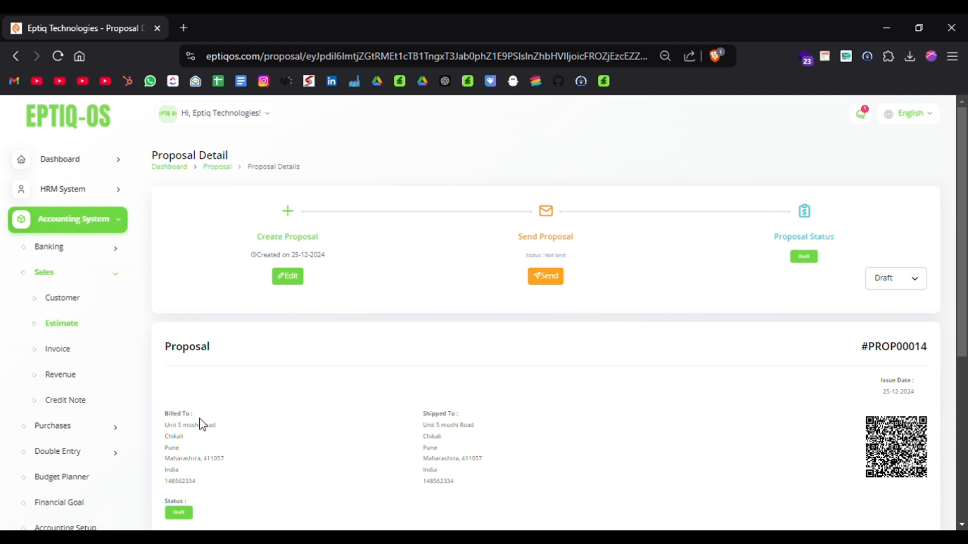
pyautogui.scroll(-1, 375, 408)
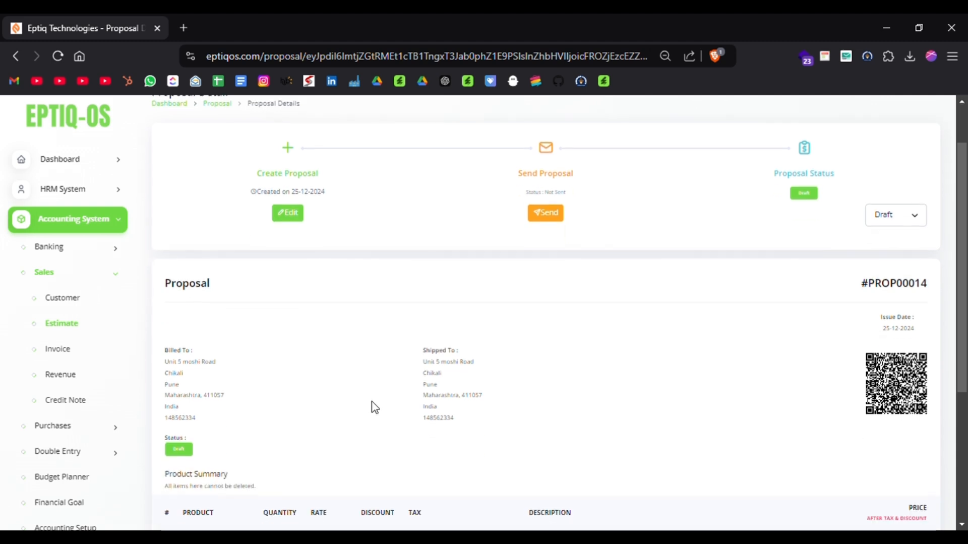
pyautogui.scroll(1, 375, 408)
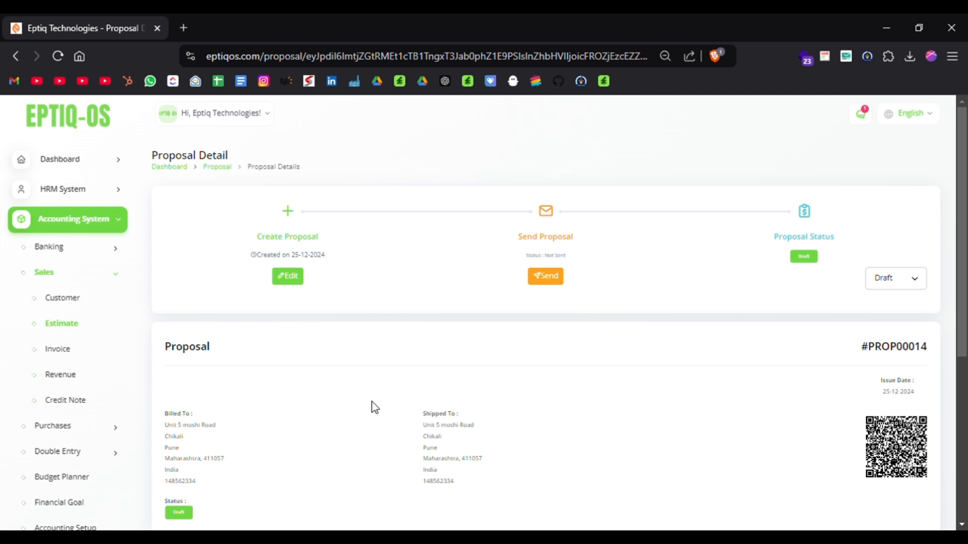
# Send the proposal to the customer and change its status to Accepted.
pyautogui.click(562, 277)
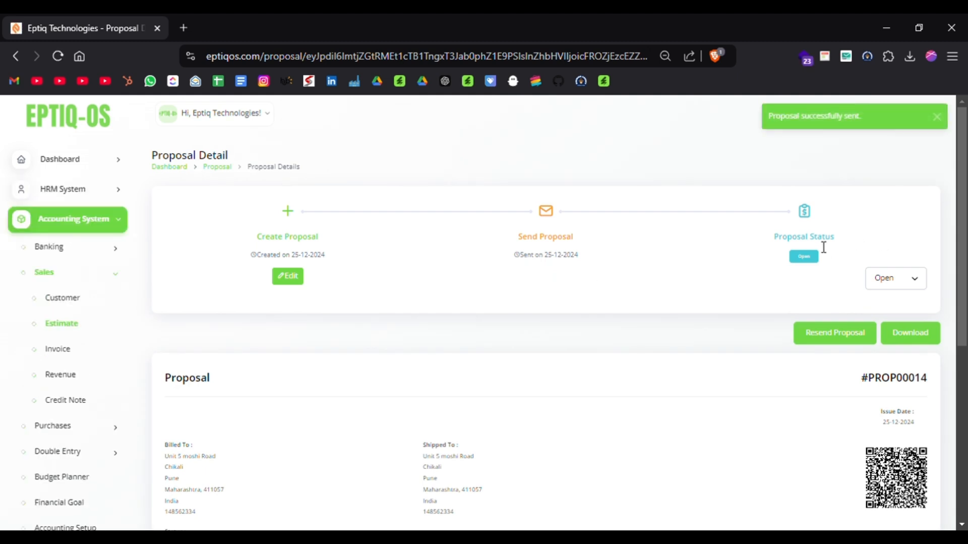
pyautogui.click(899, 285)
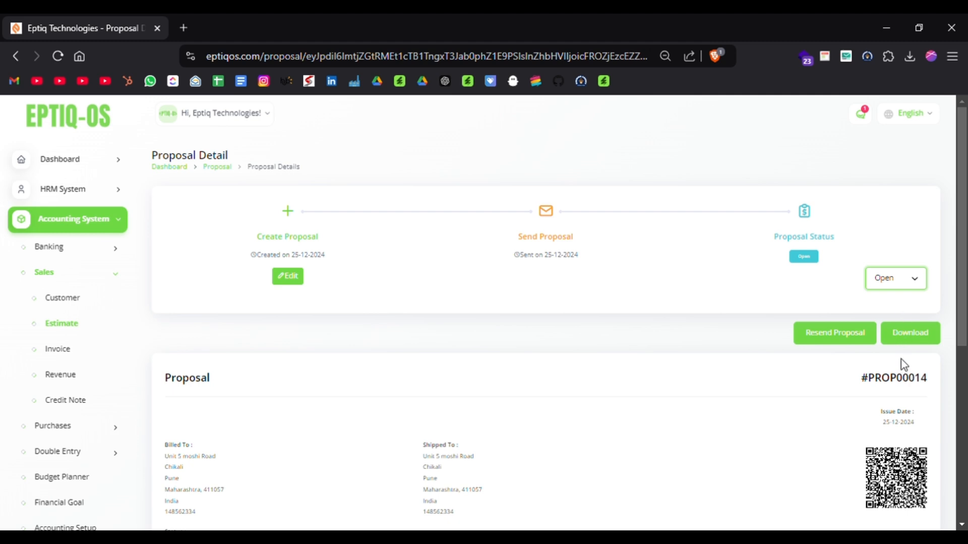
pyautogui.press('Down')
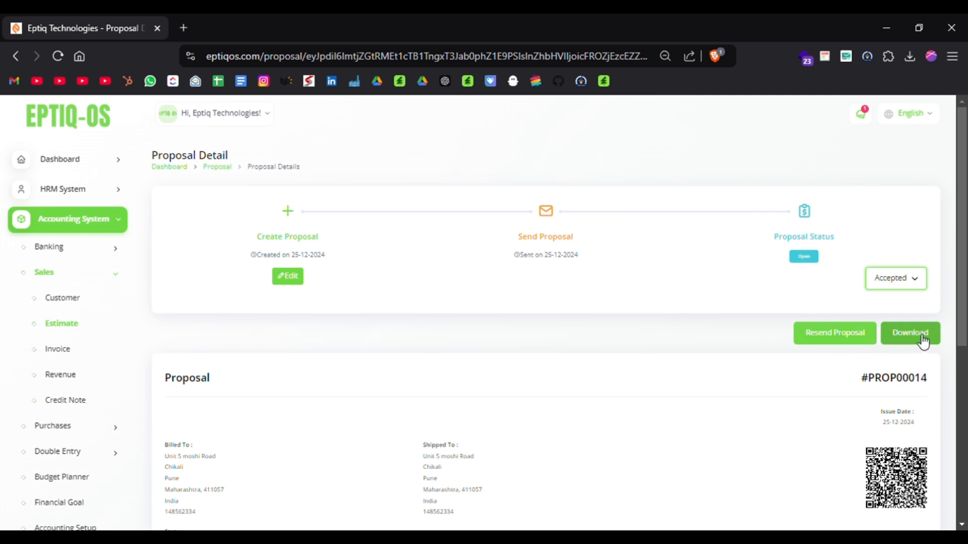
# Review the proposal's download and resend options, billing and shipping details, product summary and totals.
pyautogui.scroll(-1, 749, 389)
pyautogui.scroll(1, 749, 389)
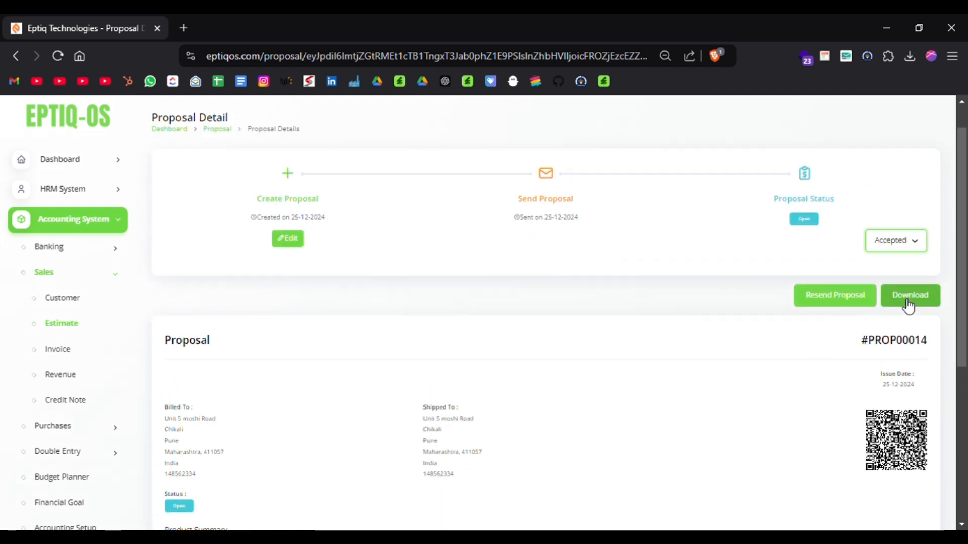
pyautogui.scroll(-3, 777, 317)
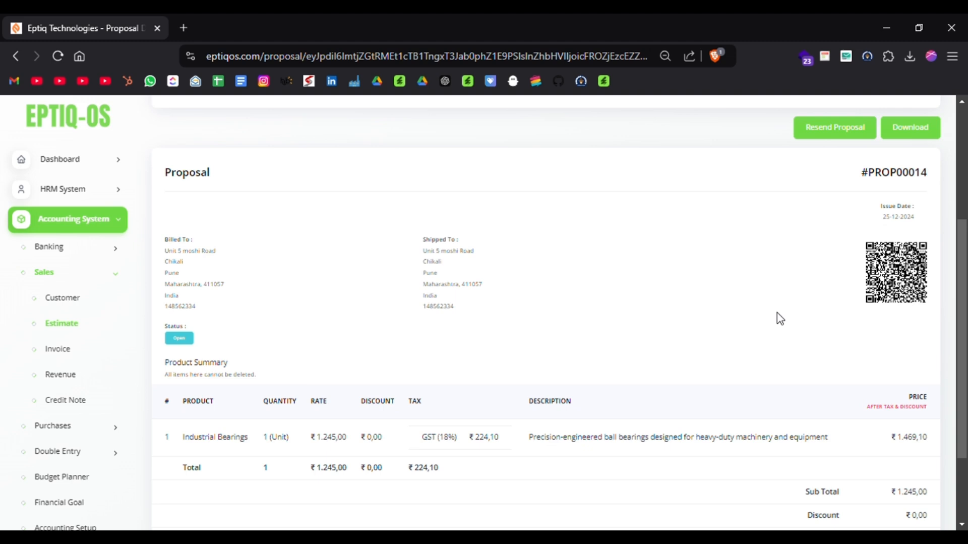
pyautogui.scroll(-1, 778, 318)
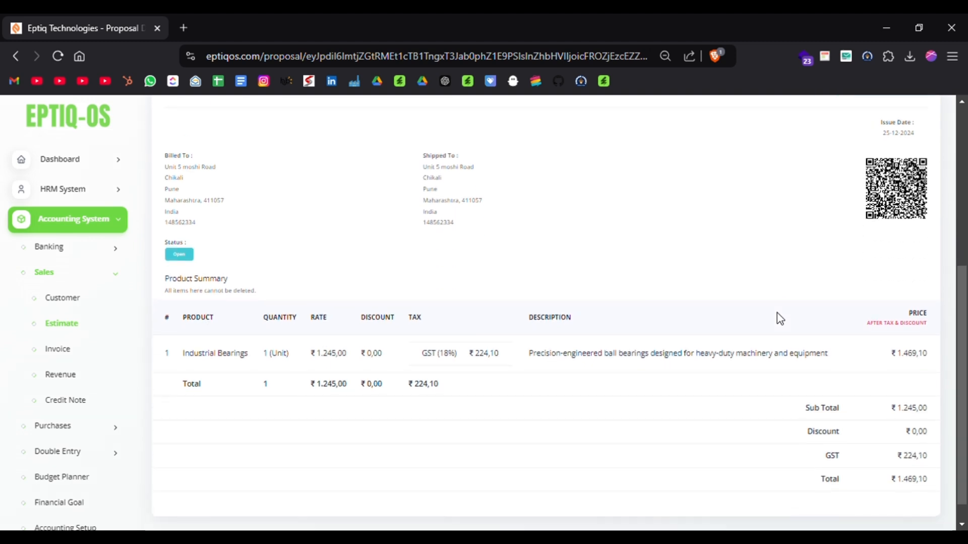
pyautogui.scroll(2, 792, 297)
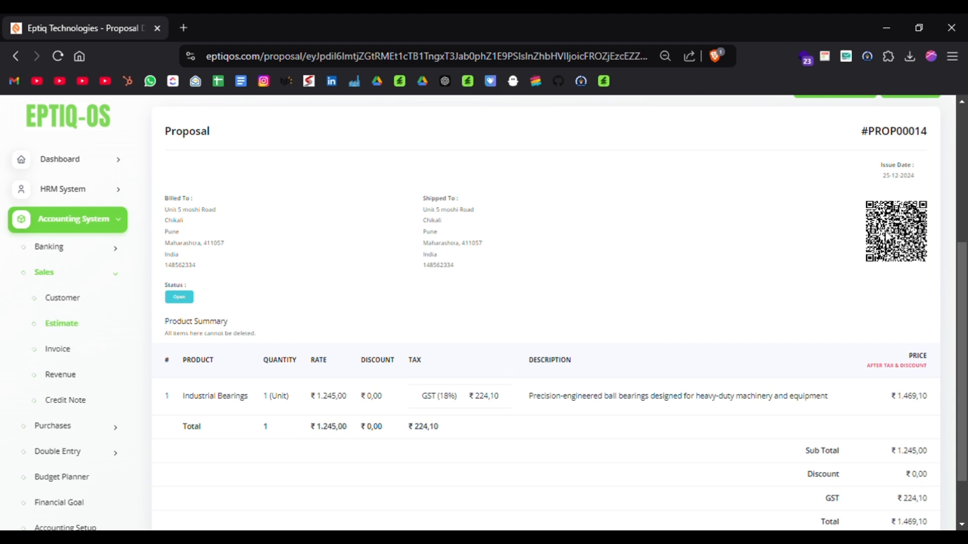
pyautogui.scroll(-3, 556, 274)
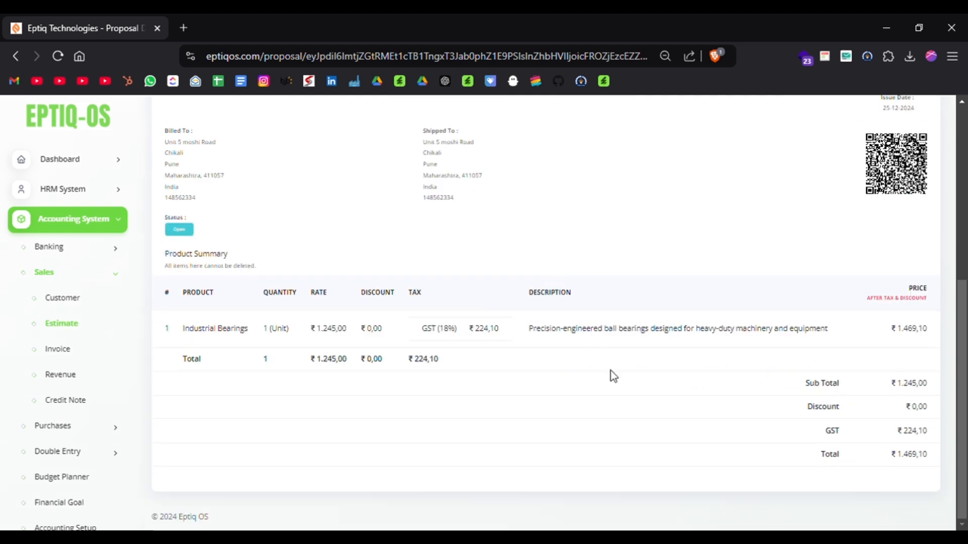
pyautogui.scroll(5, 617, 382)
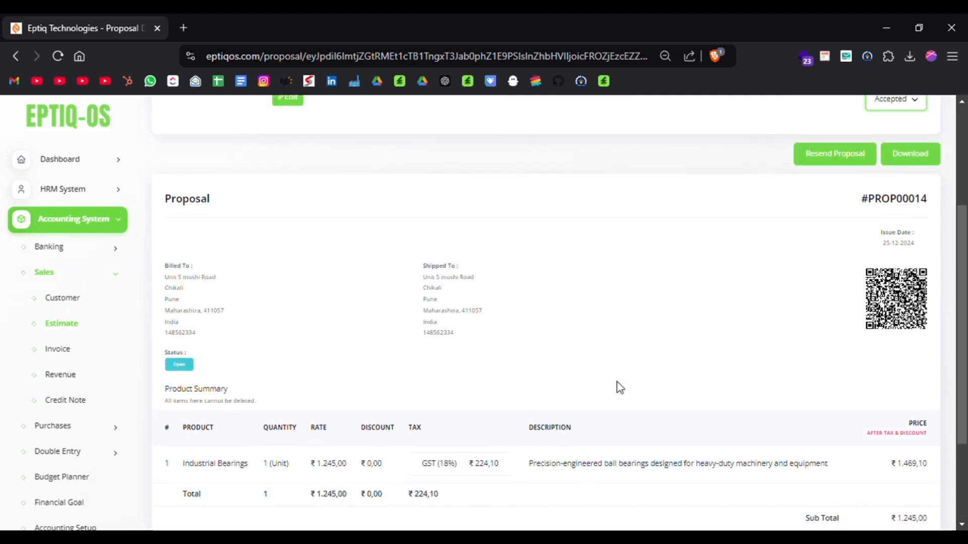
# Convert the declined proposal dated 14-10-2024 to an invoice from the Estimate list and return to the list.
pyautogui.click(62, 331)
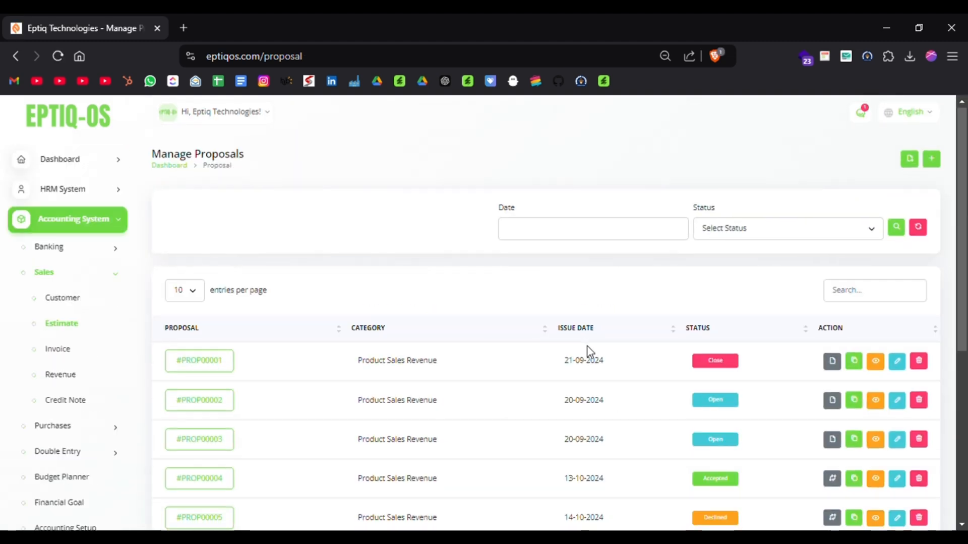
pyautogui.scroll(-3, 587, 346)
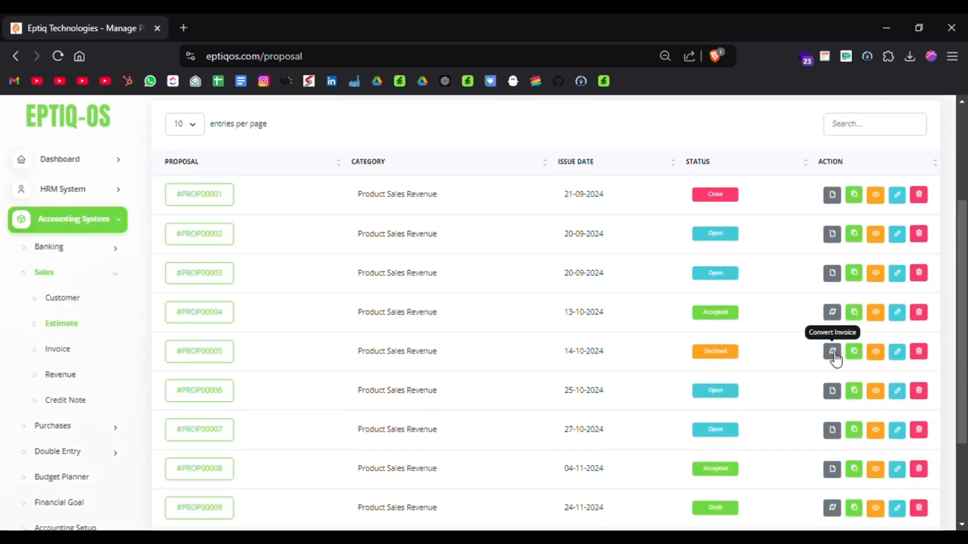
pyautogui.click(832, 353)
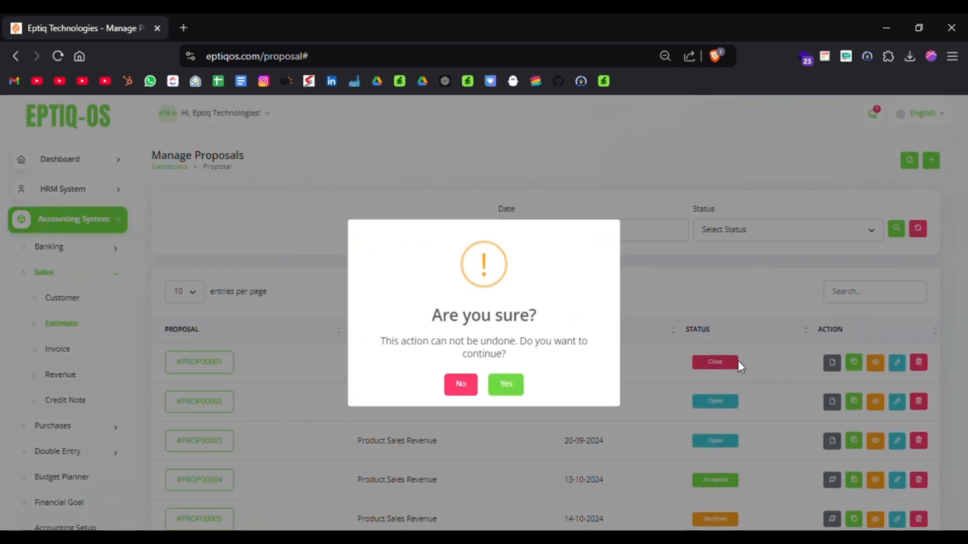
pyautogui.click(500, 385)
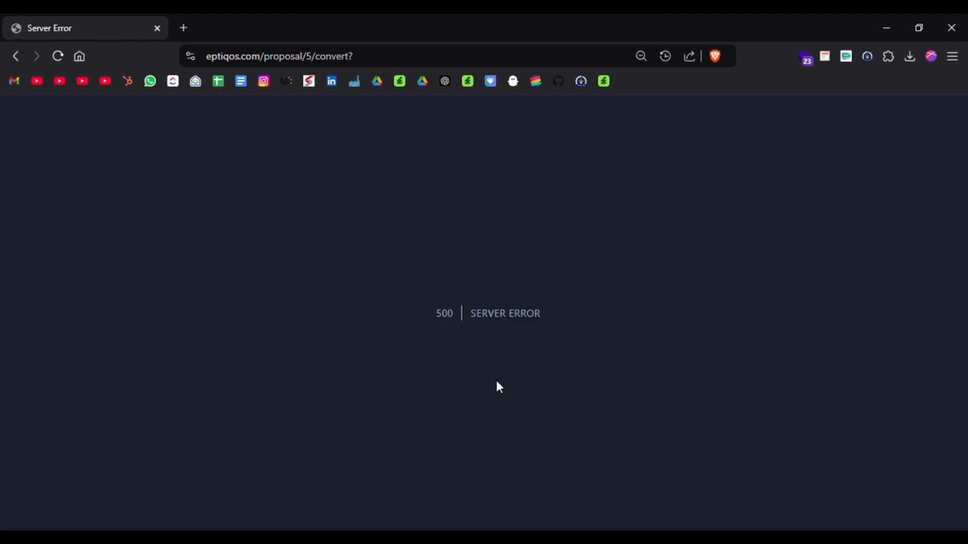
pyautogui.hotkey('alt', 'Left')
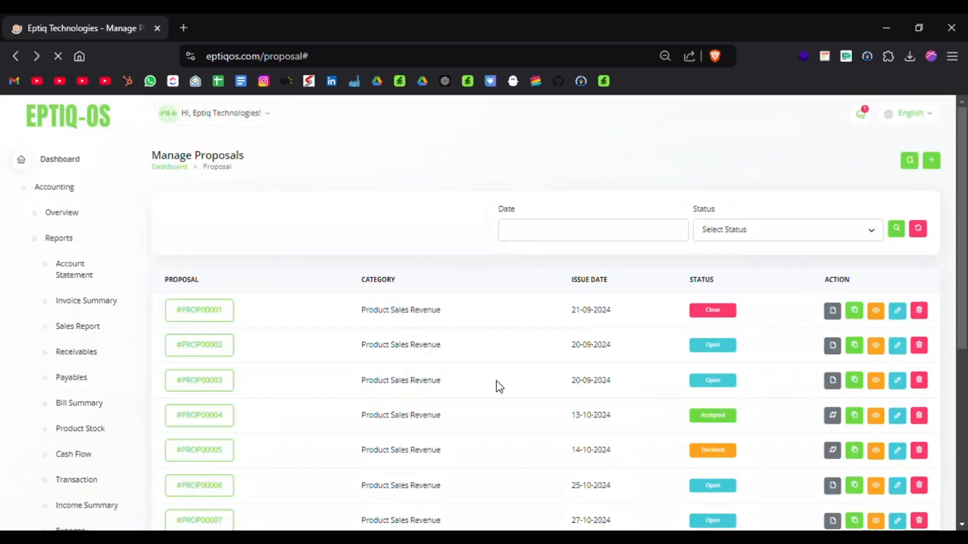
# Convert the accepted proposal dated 13-10-2024 to an invoice and confirm the action.
pyautogui.scroll(-2, 494, 384)
pyautogui.scroll(-2, 704, 407)
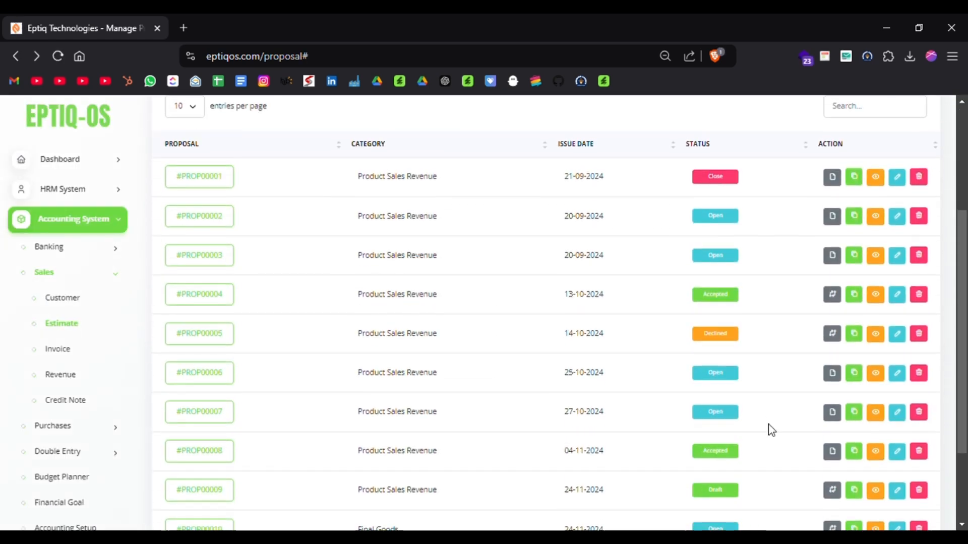
pyautogui.click(832, 286)
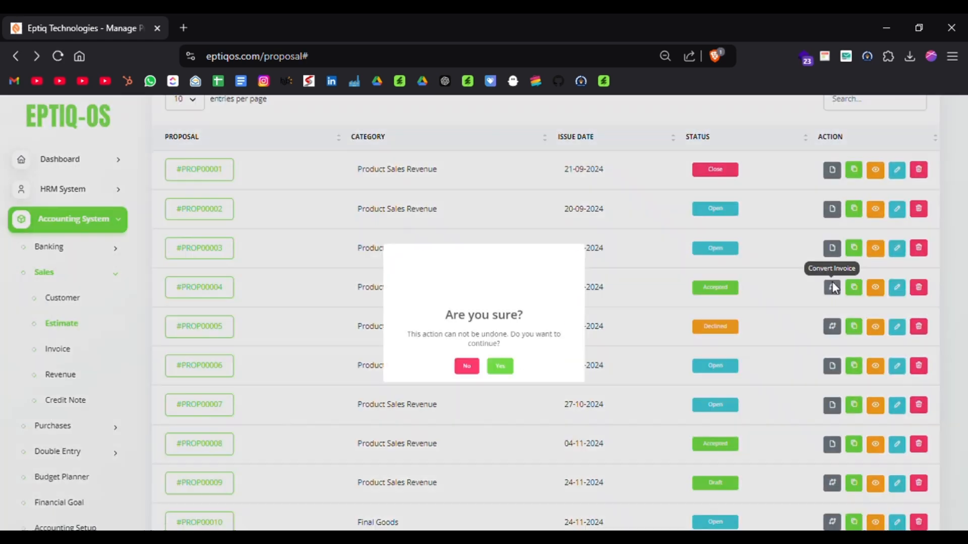
pyautogui.click(502, 391)
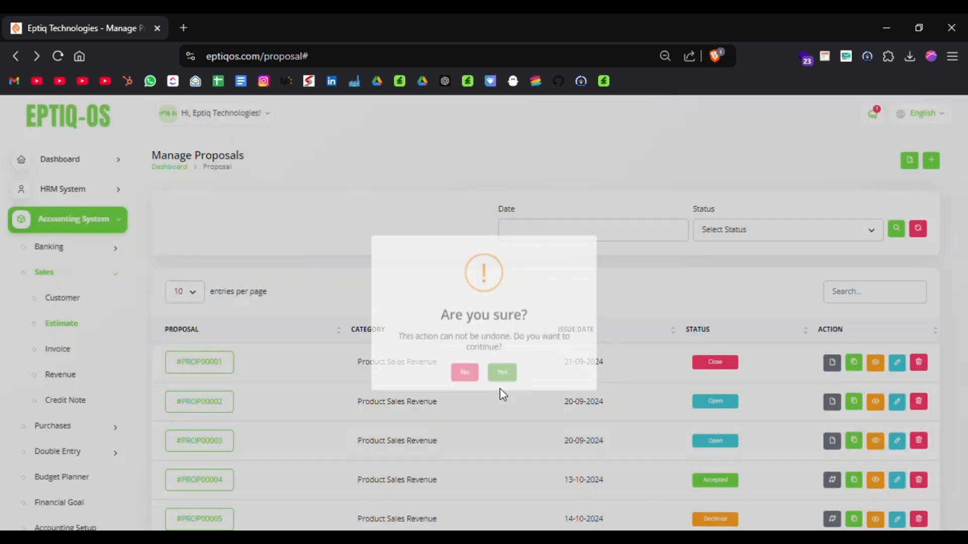
pyautogui.hotkey('alt', 'Left')
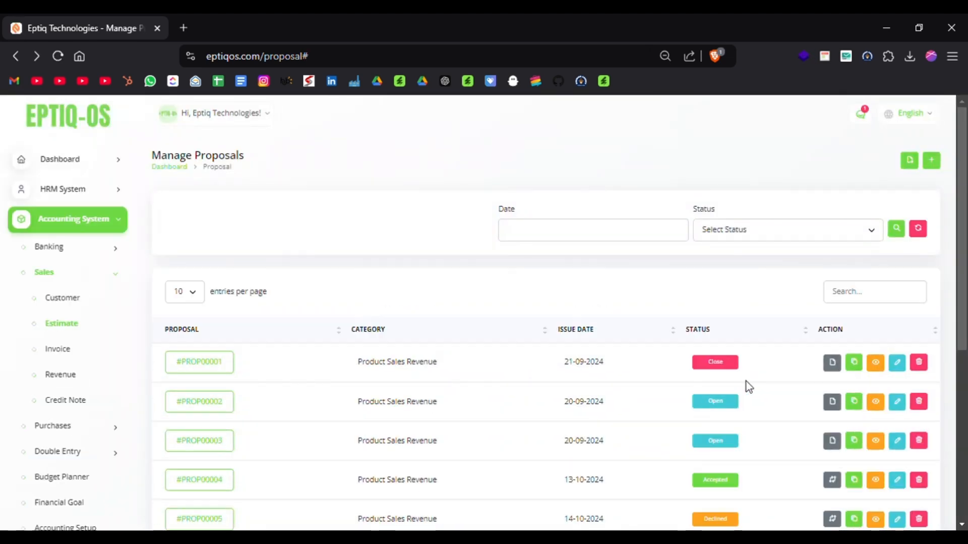
# Convert the Final Goods proposal dated 24-11-2024 to an invoice and check the second page of the proposal list.
pyautogui.scroll(-5, 748, 384)
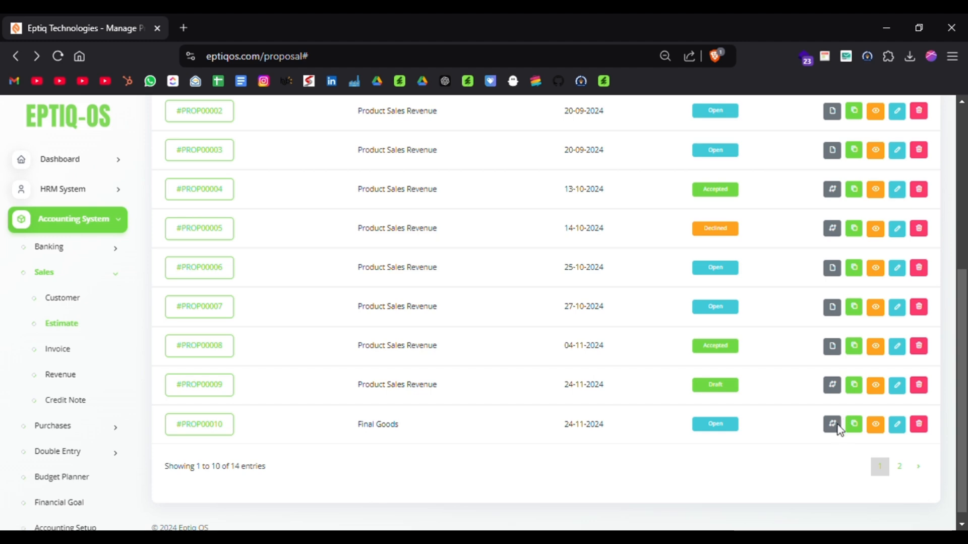
pyautogui.click(835, 425)
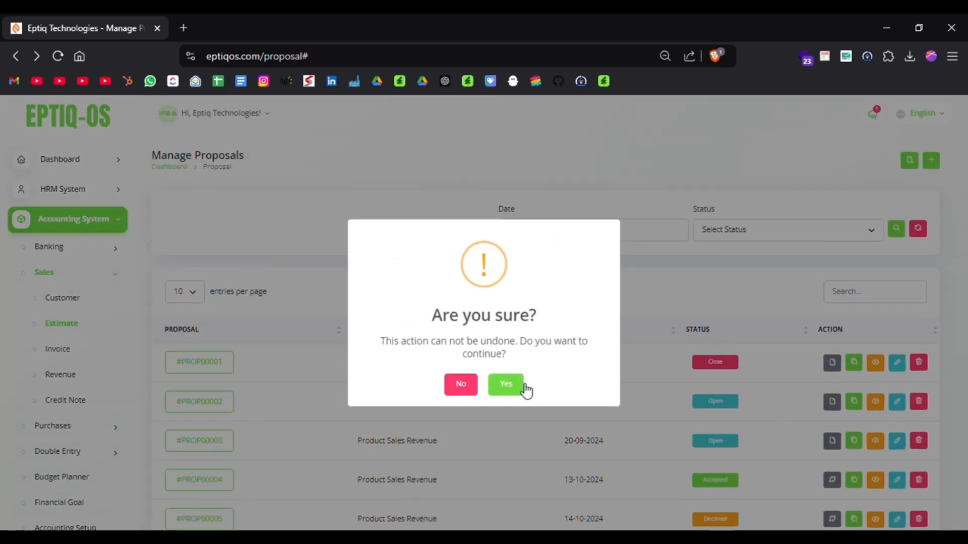
pyautogui.click(506, 385)
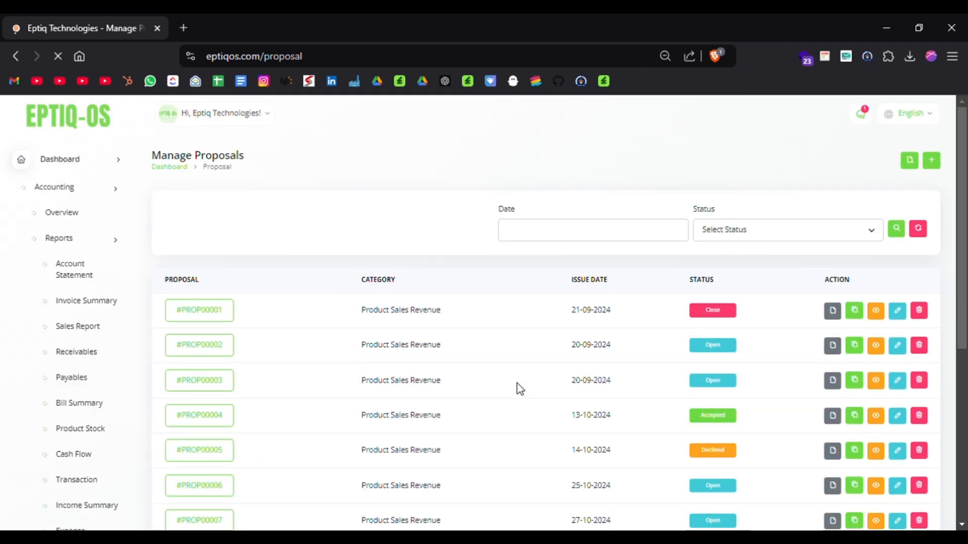
pyautogui.scroll(-5, 520, 388)
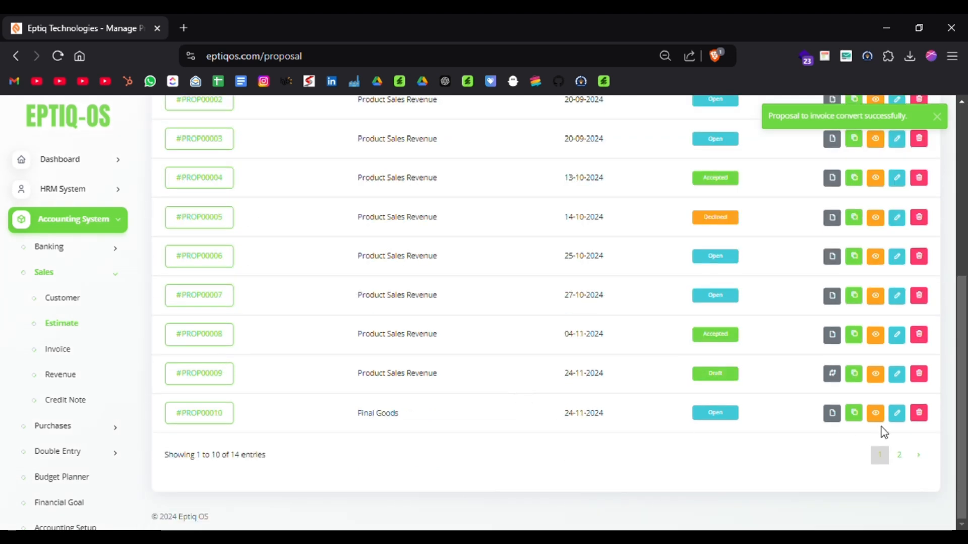
pyautogui.click(910, 456)
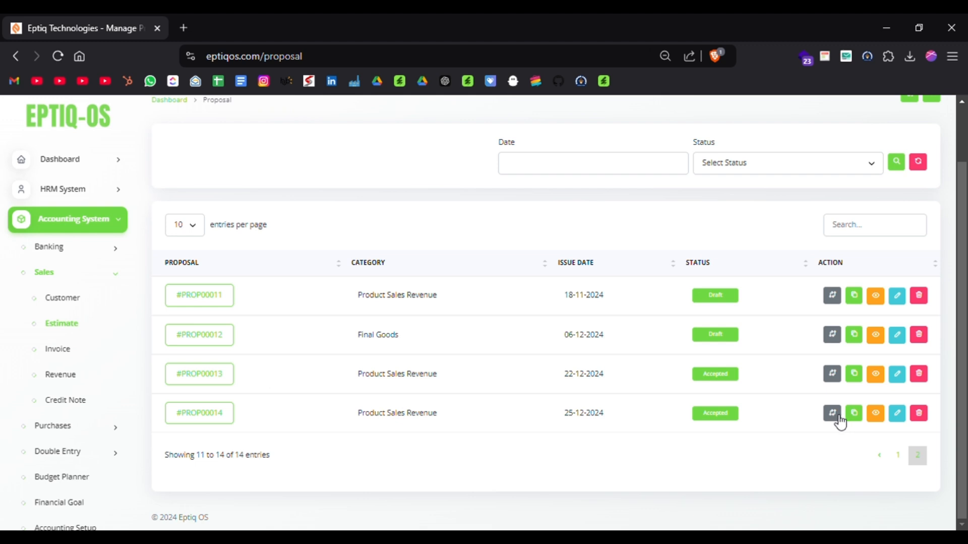
# Find the newest invoice, for ₹14.691,00, in the Sales invoice list and open its details.
pyautogui.click(71, 359)
pyautogui.scroll(-1, 428, 354)
pyautogui.scroll(-5, 435, 360)
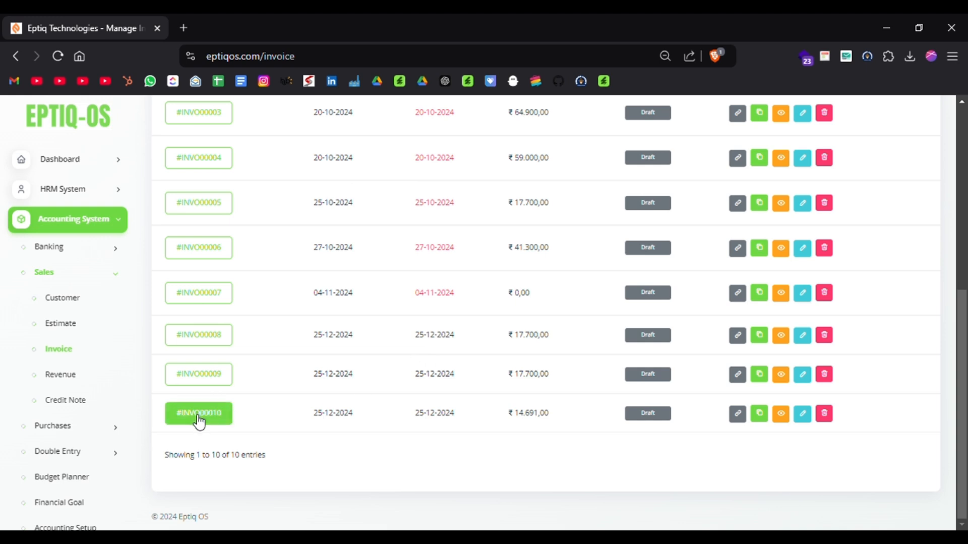
pyautogui.tripleClick(446, 418)
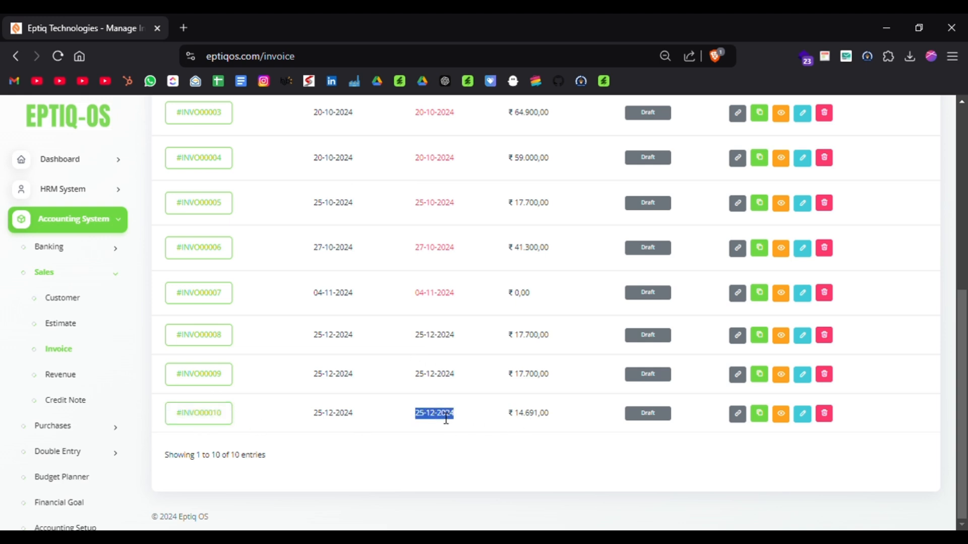
pyautogui.click(196, 412)
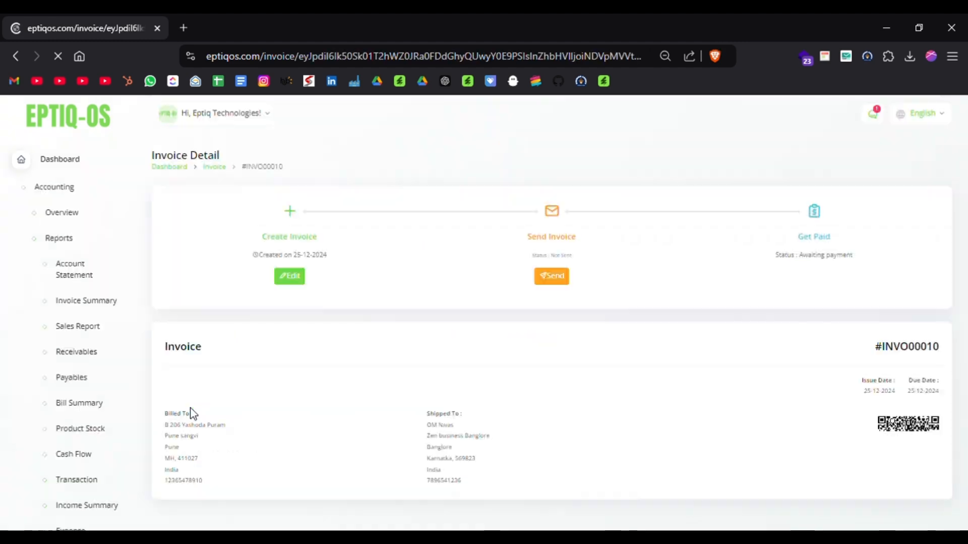
# Review the product summary and amount breakdown of the opened draft invoice.
pyautogui.scroll(-2, 191, 409)
pyautogui.scroll(-4, 370, 408)
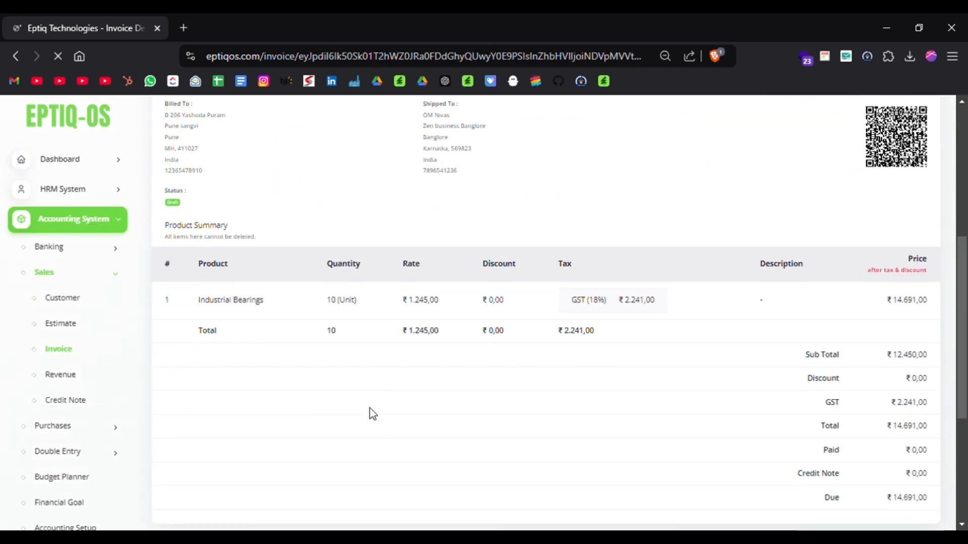
pyautogui.scroll(6, 370, 408)
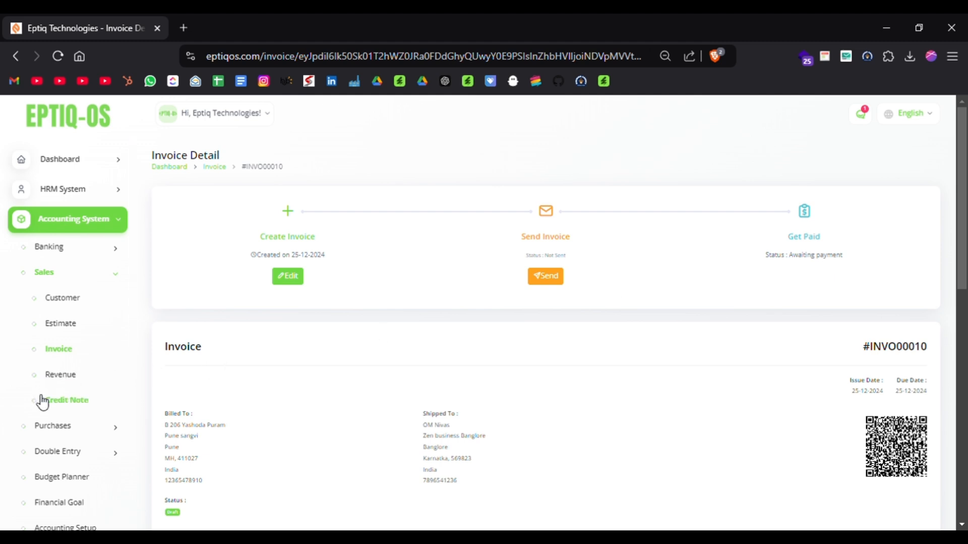
# Look through the Purchases features of the accounting system and open the Supplier list.
pyautogui.scroll(-2, 6, 388)
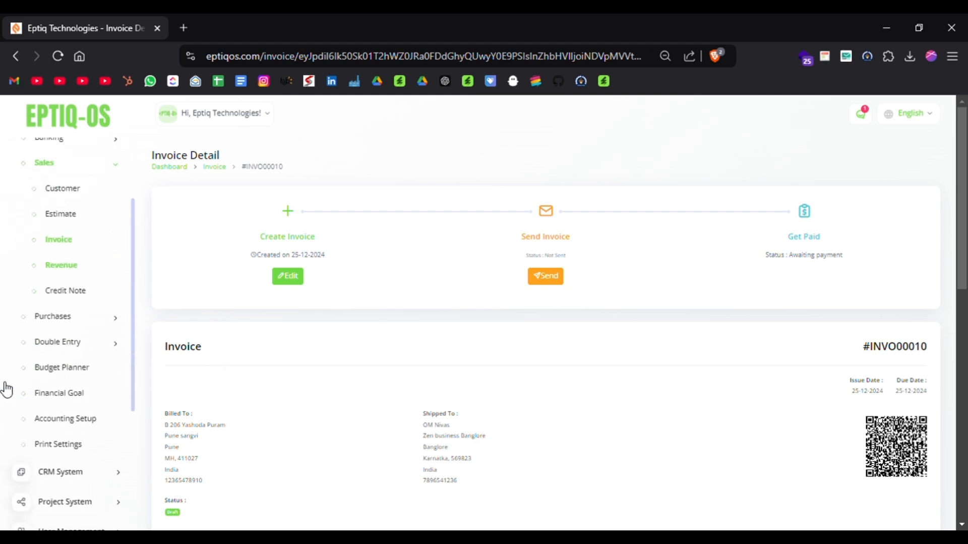
pyautogui.click(61, 326)
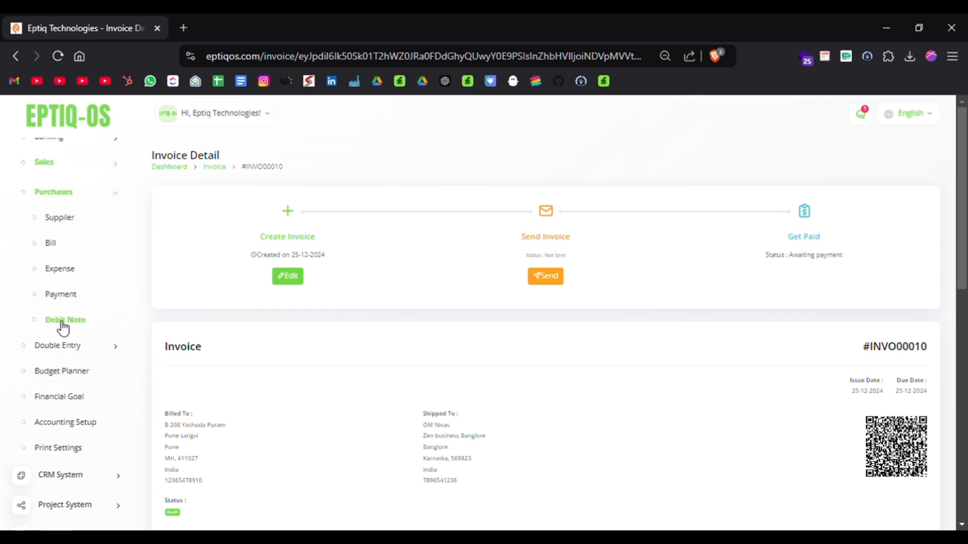
pyautogui.scroll(-1, 23, 273)
pyautogui.scroll(1, 23, 272)
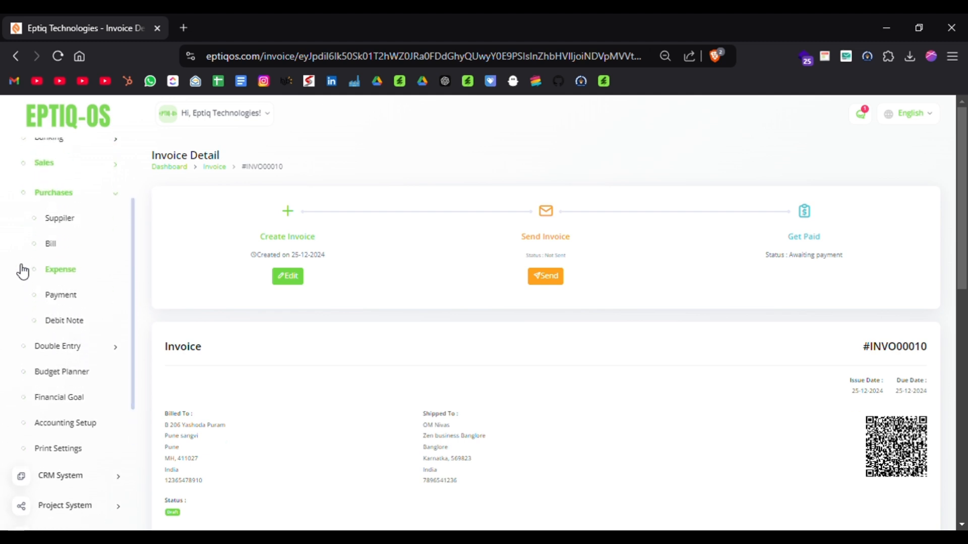
pyautogui.click(58, 227)
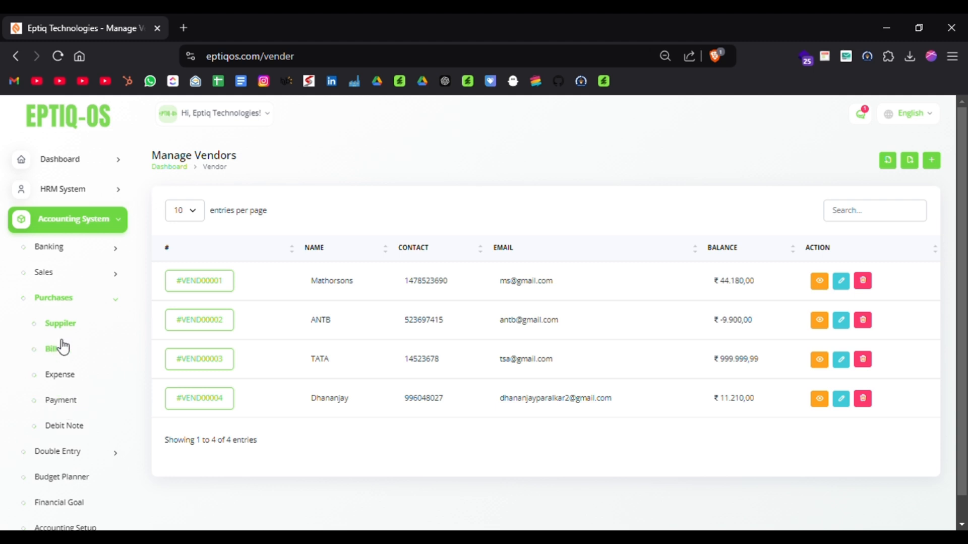
# Start a new bill from the purchases Bill list and select a vendor for it.
pyautogui.click(52, 353)
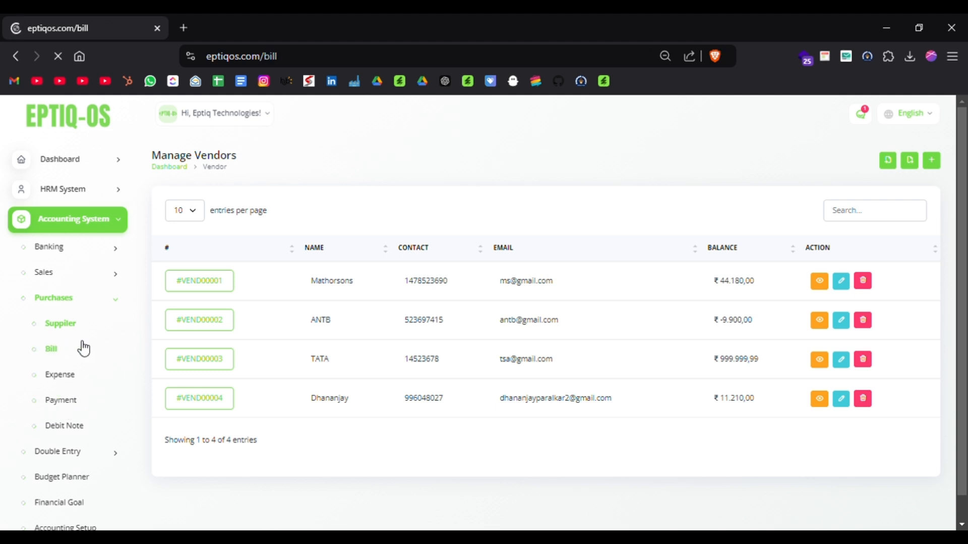
pyautogui.click(932, 161)
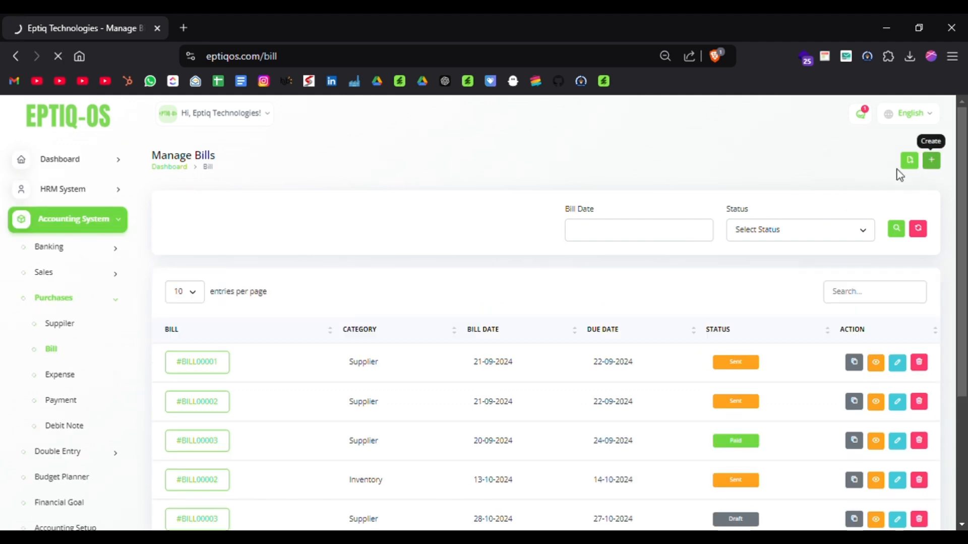
pyautogui.click(306, 226)
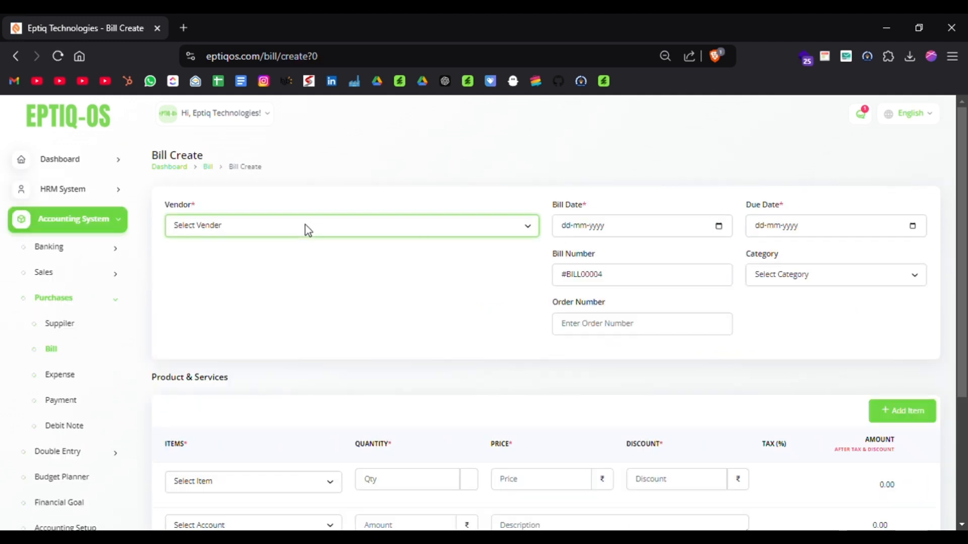
pyautogui.click(198, 293)
# Set the bill date to 20-12-2024, the due date to 26-12-2024 and the category to Inventory.
pyautogui.click(681, 223)
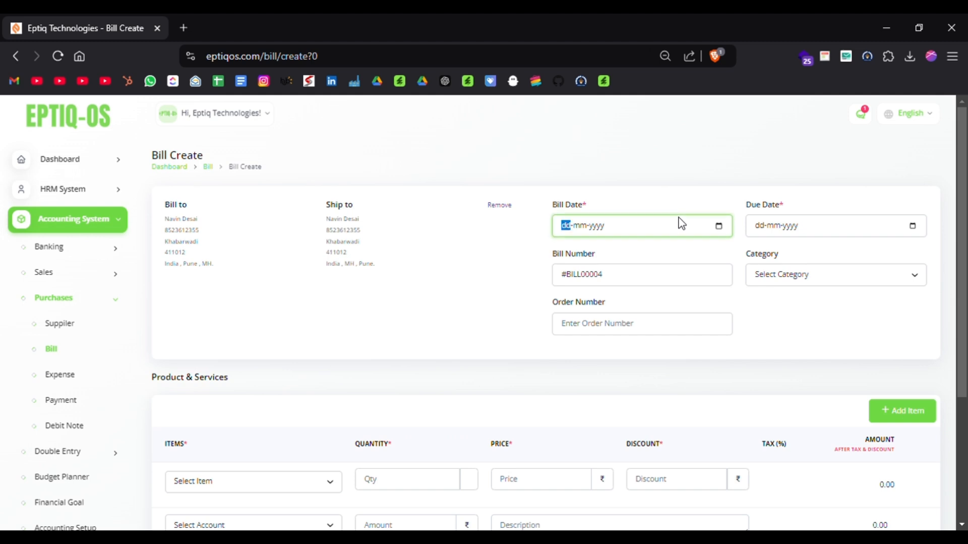
pyautogui.click(720, 226)
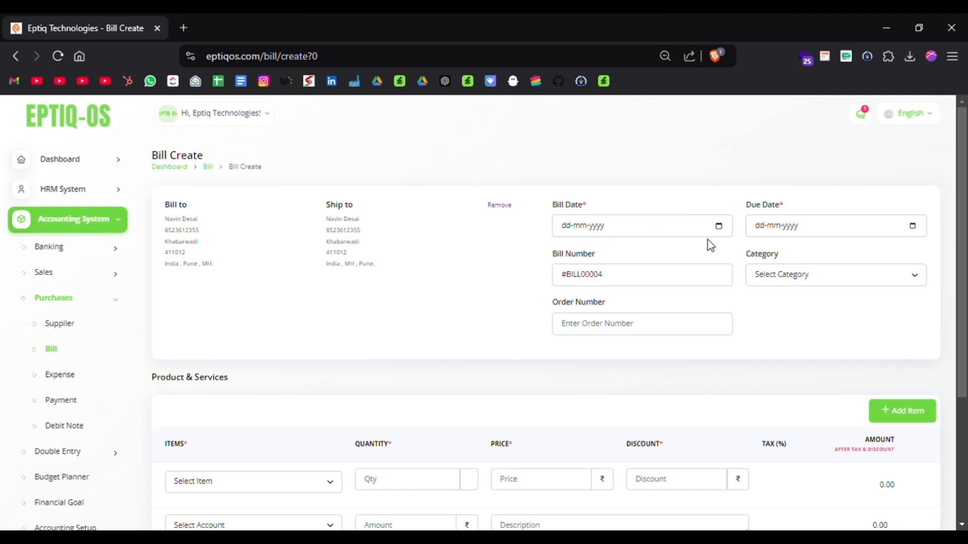
pyautogui.click(624, 330)
pyautogui.click(801, 349)
pyautogui.click(844, 274)
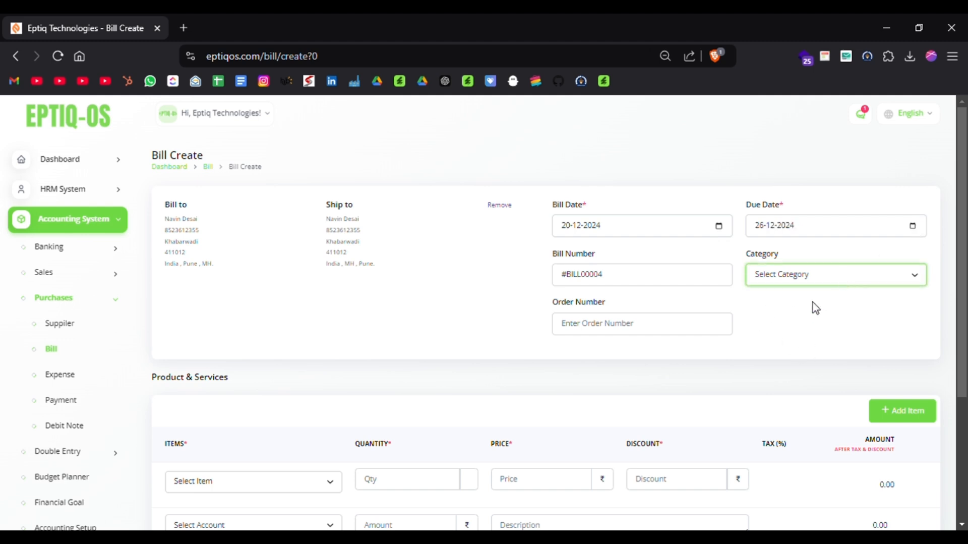
pyautogui.click(784, 342)
# Add Copper Wires as the bill's item, leave the account unselected, and create the bill.
pyautogui.scroll(-3, 621, 373)
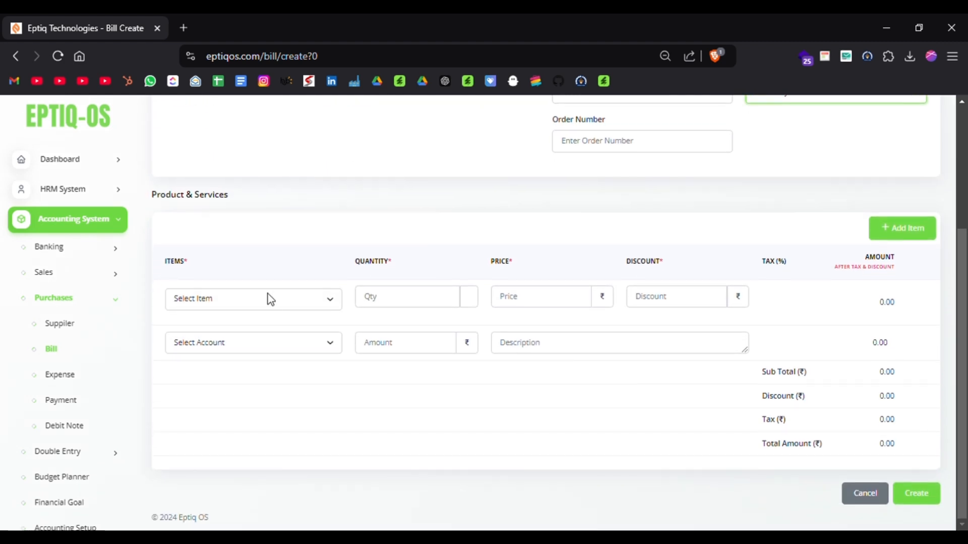
pyautogui.click(271, 300)
pyautogui.click(205, 378)
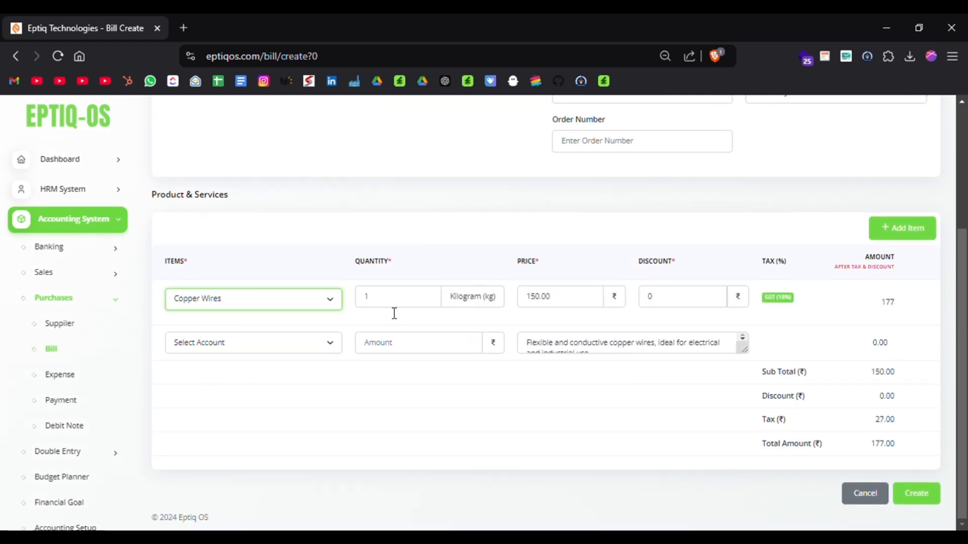
pyautogui.click(276, 347)
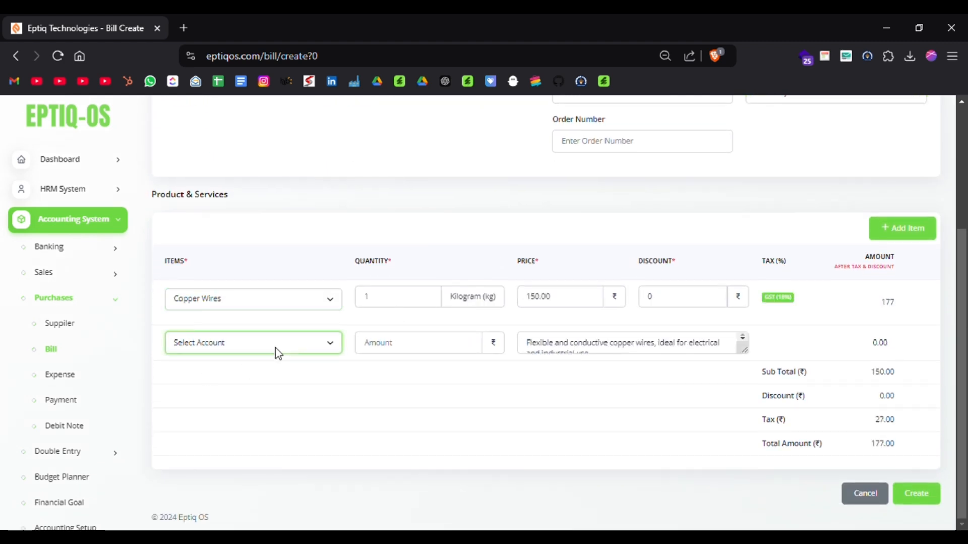
pyautogui.click(921, 505)
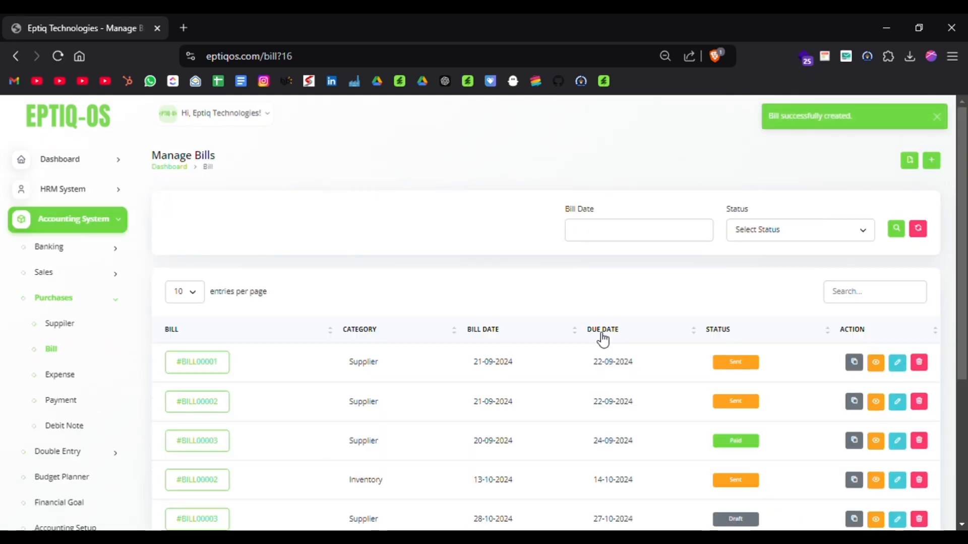
# Open the Inventory bill dated 20-12-2024 from the bill list and review its product, payment and debit note summaries.
pyautogui.scroll(-5, 514, 326)
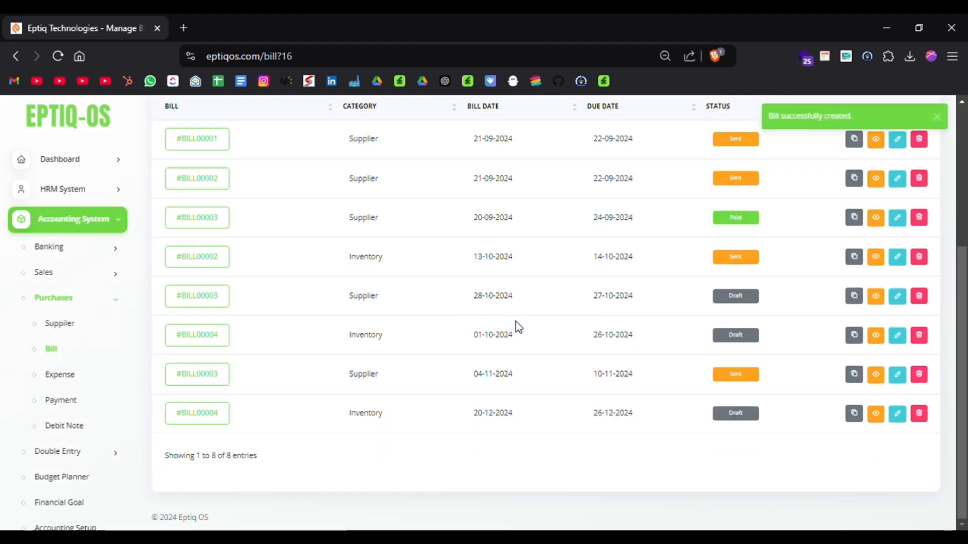
pyautogui.click(205, 415)
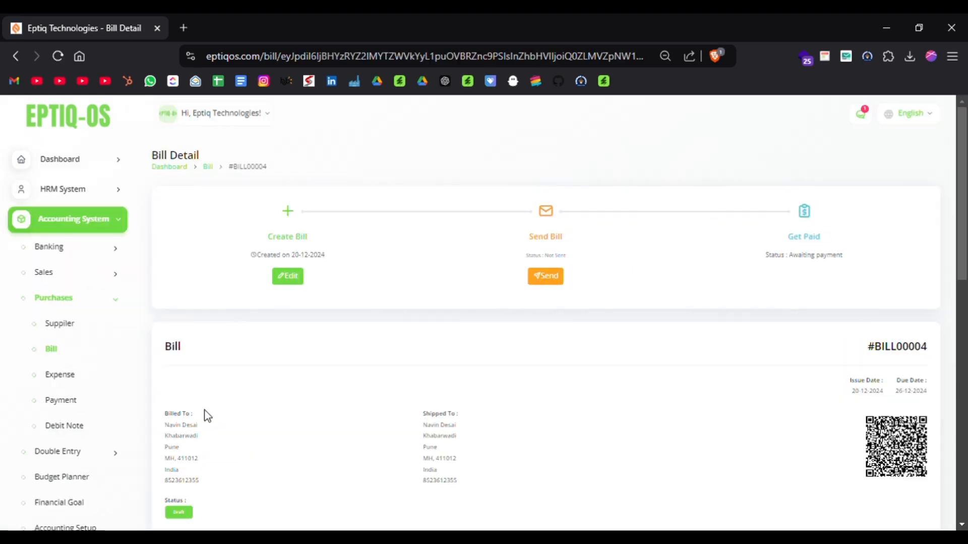
pyautogui.scroll(-3, 503, 383)
pyautogui.scroll(-5, 503, 383)
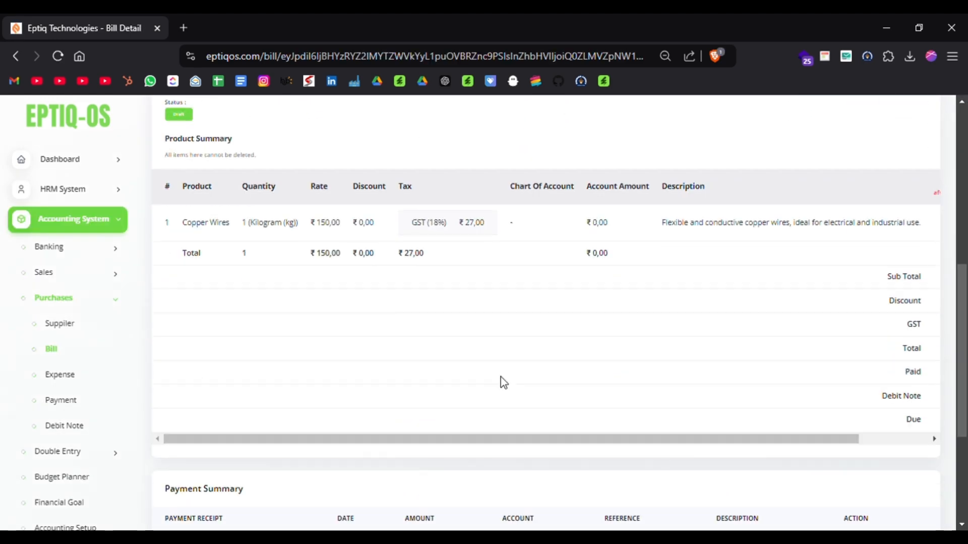
pyautogui.scroll(-4, 503, 383)
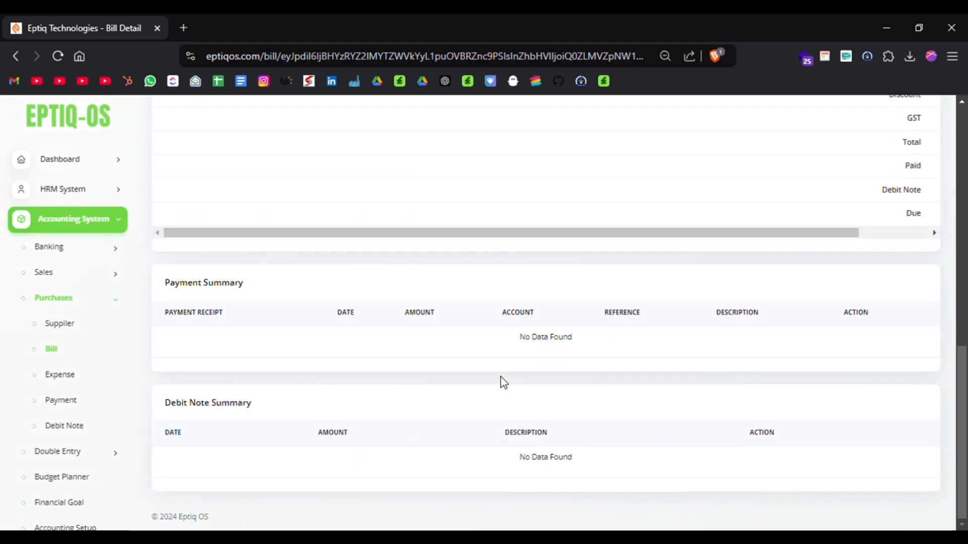
# Start a new purchases debit note for #BILL00004 with an amount of 1000.
pyautogui.click(74, 426)
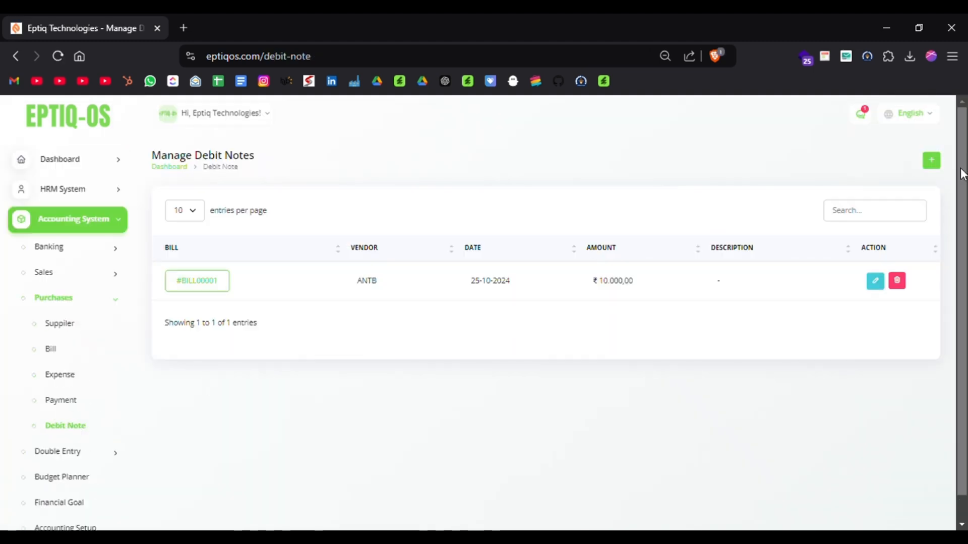
pyautogui.click(943, 161)
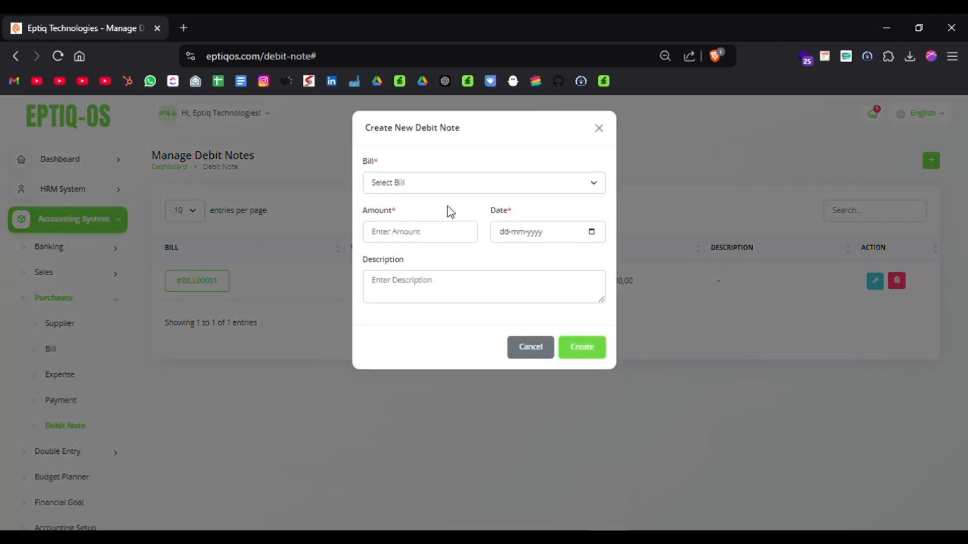
pyautogui.click(425, 310)
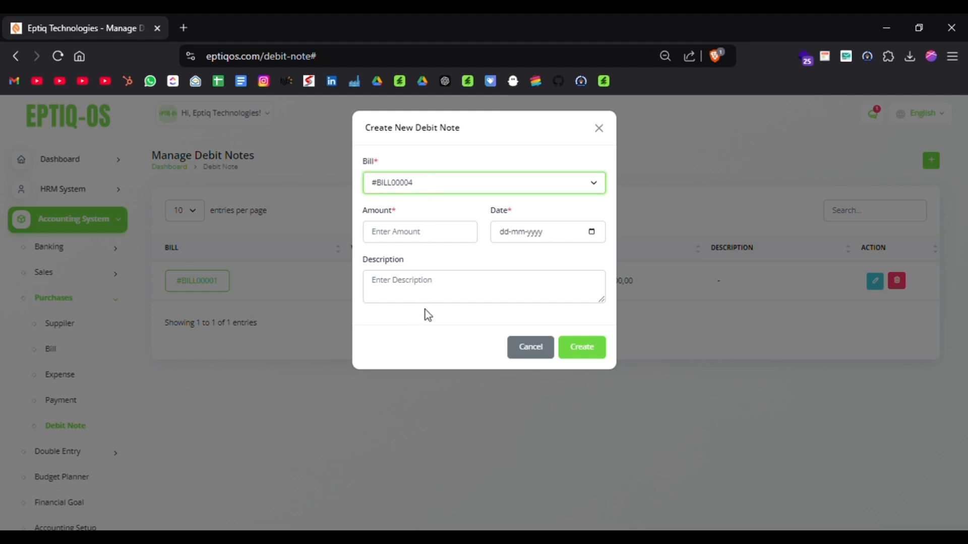
pyautogui.click(422, 215)
pyautogui.click(427, 237)
pyautogui.write('1000')
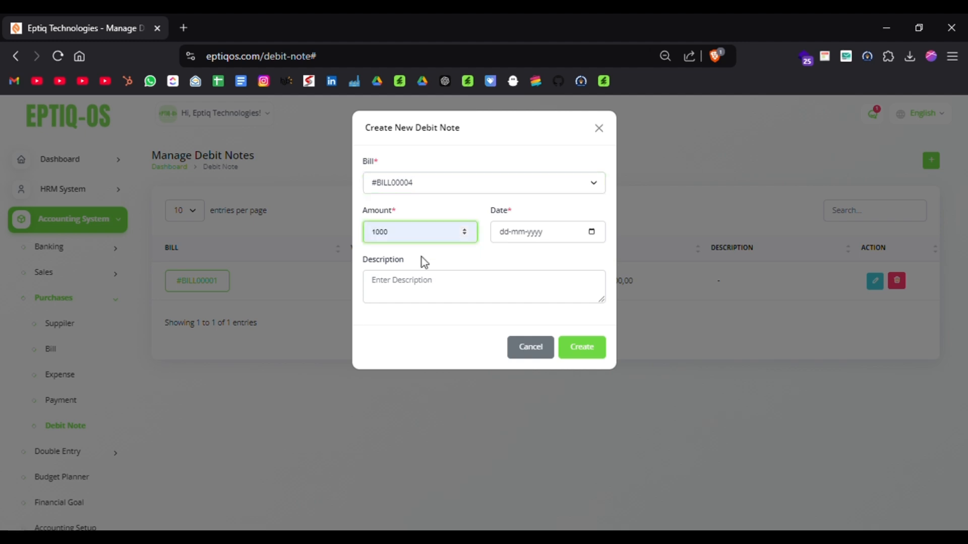
# Set the debit note's date to 26-12-2024, leave the description empty, and create the note.
pyautogui.click(491, 291)
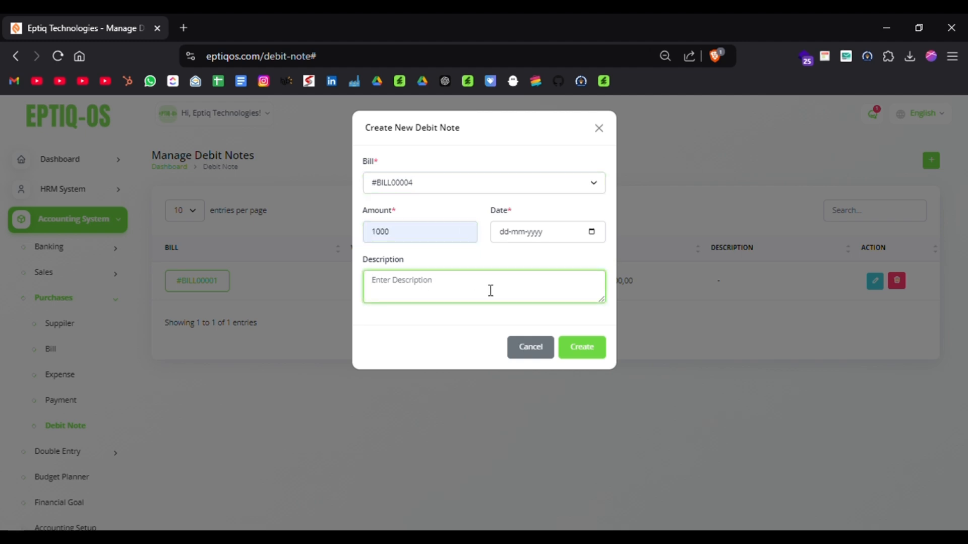
pyautogui.click(593, 233)
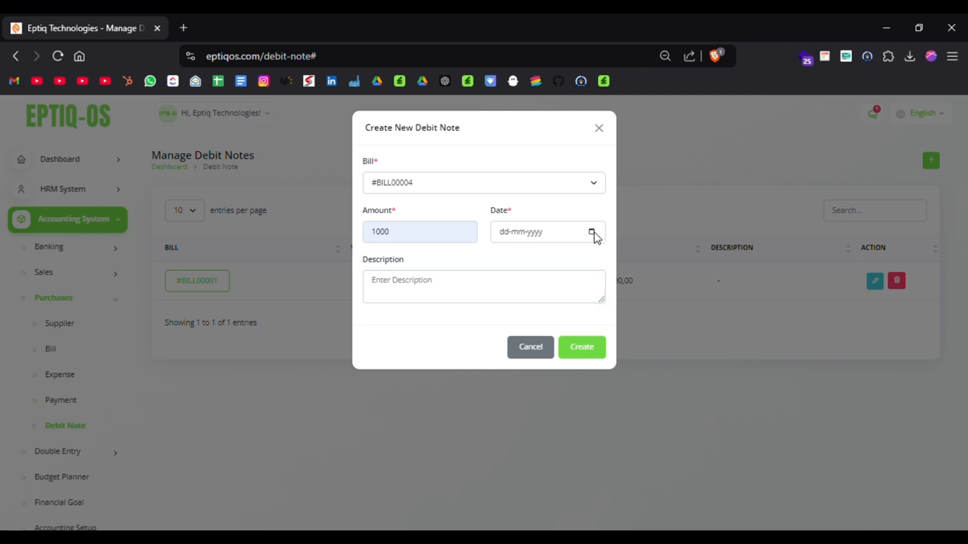
pyautogui.click(551, 352)
pyautogui.click(583, 356)
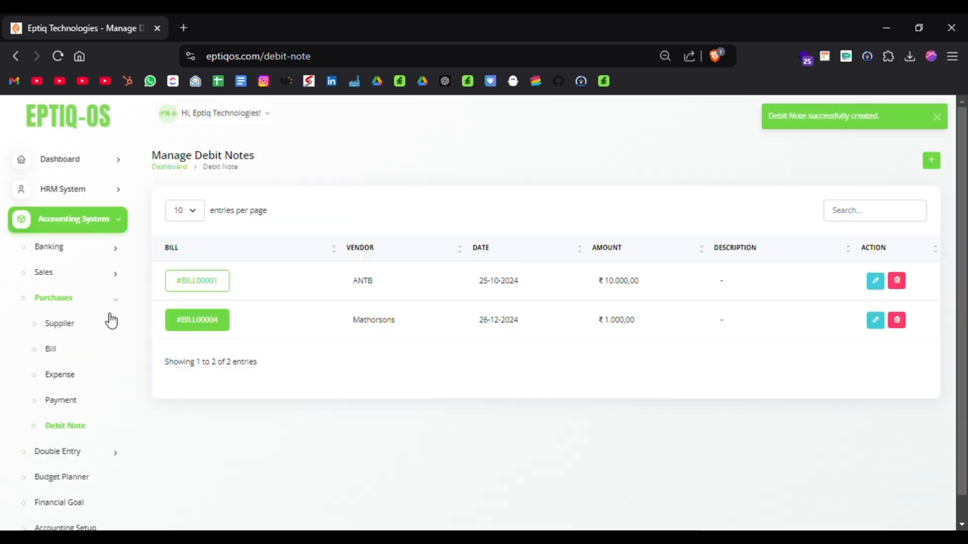
# Open #BILL00001 from the Bill list, view its debit note's edit form without changing it, and review the bill's totals.
pyautogui.click(53, 351)
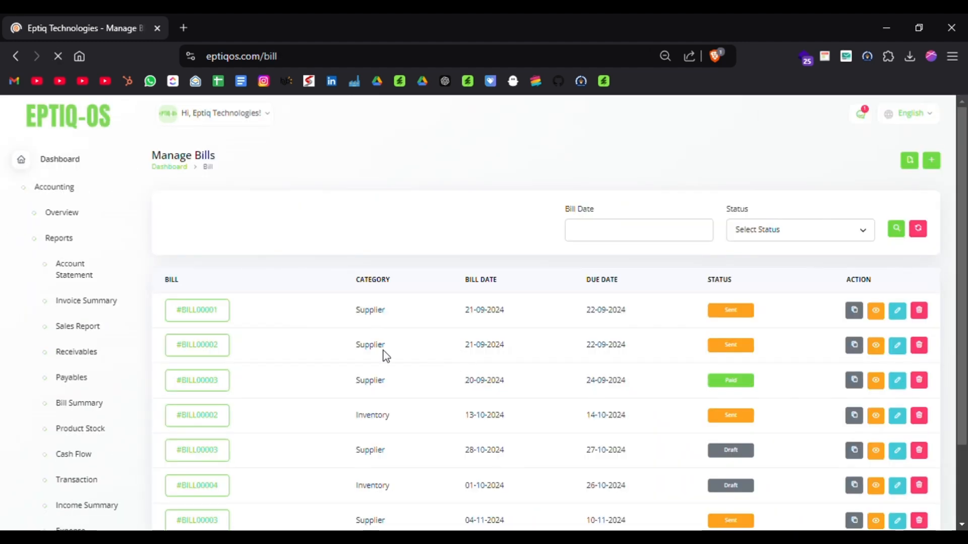
pyautogui.click(213, 373)
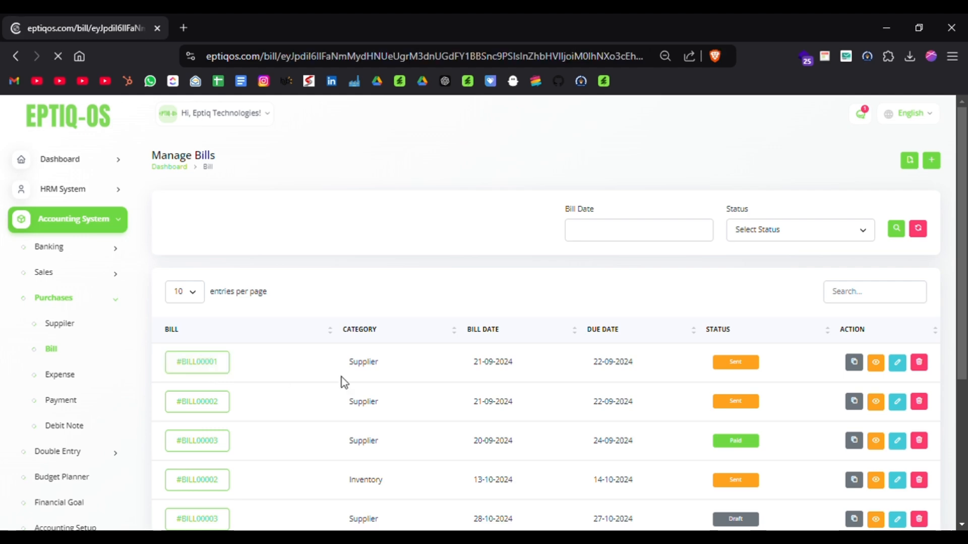
pyautogui.scroll(-10, 341, 377)
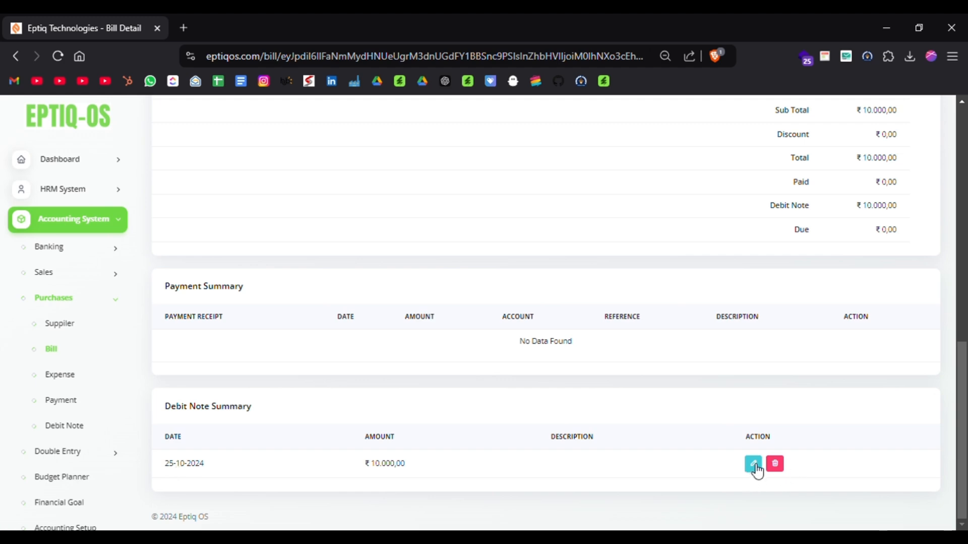
pyautogui.scroll(5, 758, 471)
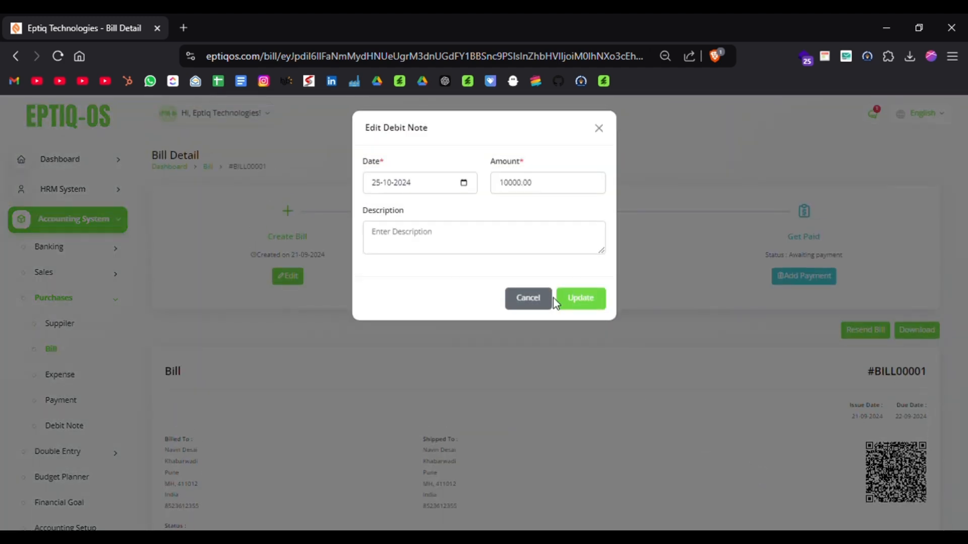
pyautogui.click(529, 301)
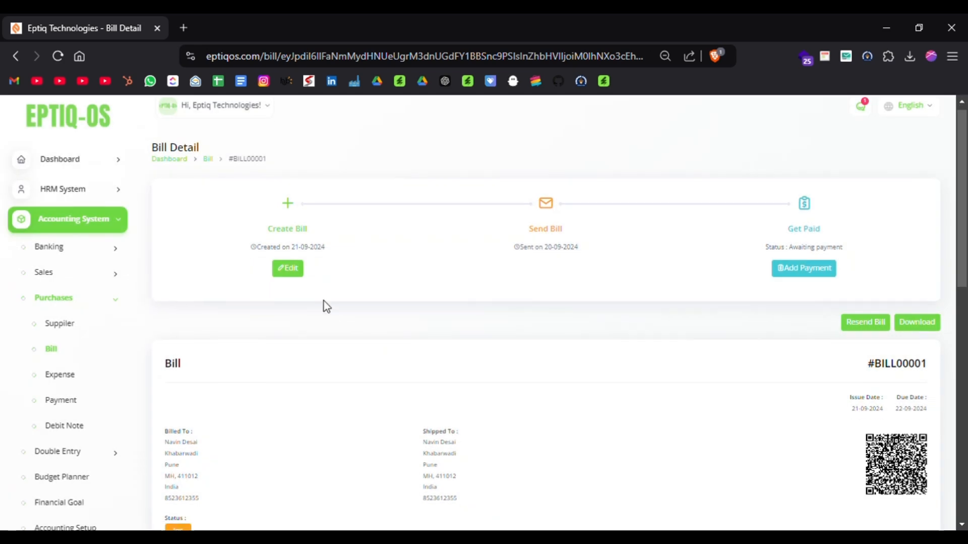
pyautogui.scroll(-6, 326, 305)
pyautogui.scroll(-3, 17, 373)
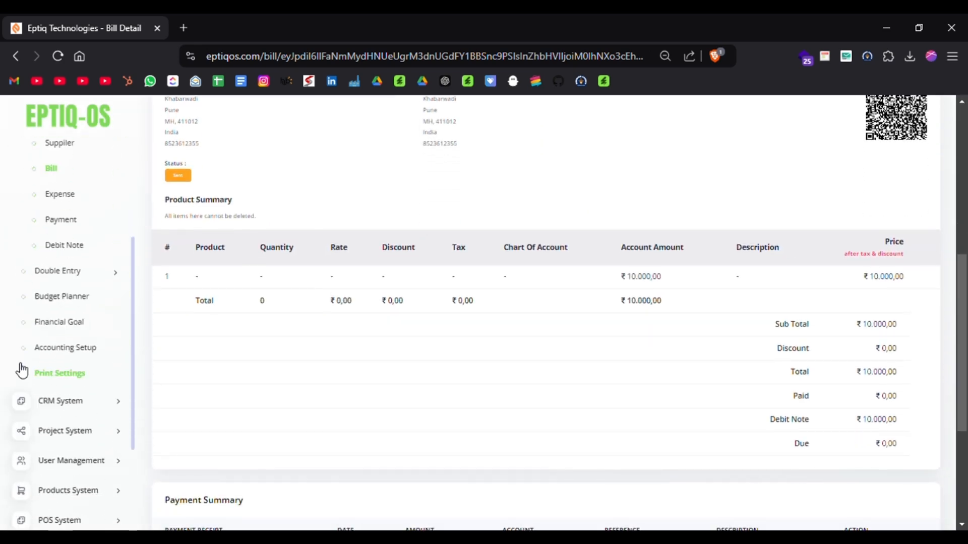
# Try to open the Balance Sheet report under Double Entry, and return to the #BILL00001 detail page.
pyautogui.click(65, 274)
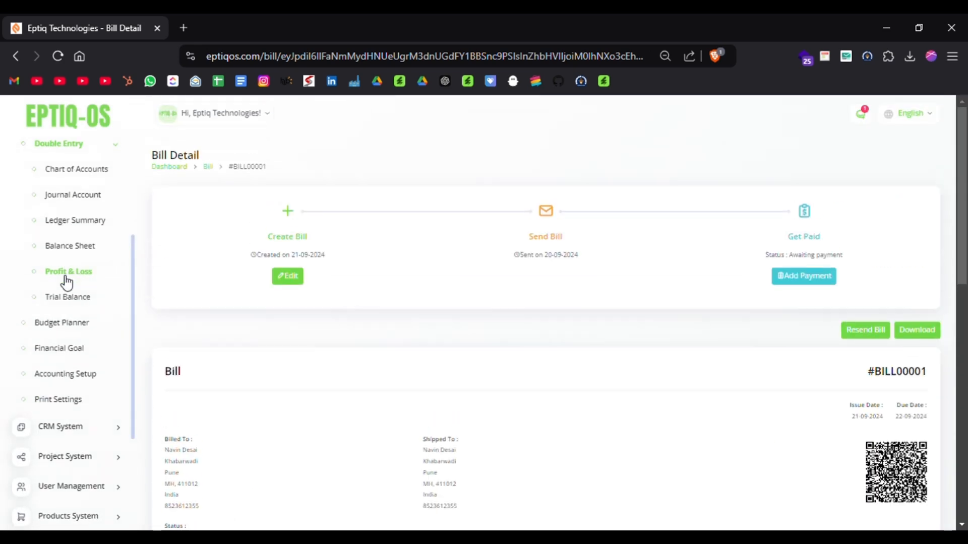
pyautogui.scroll(1, 7, 255)
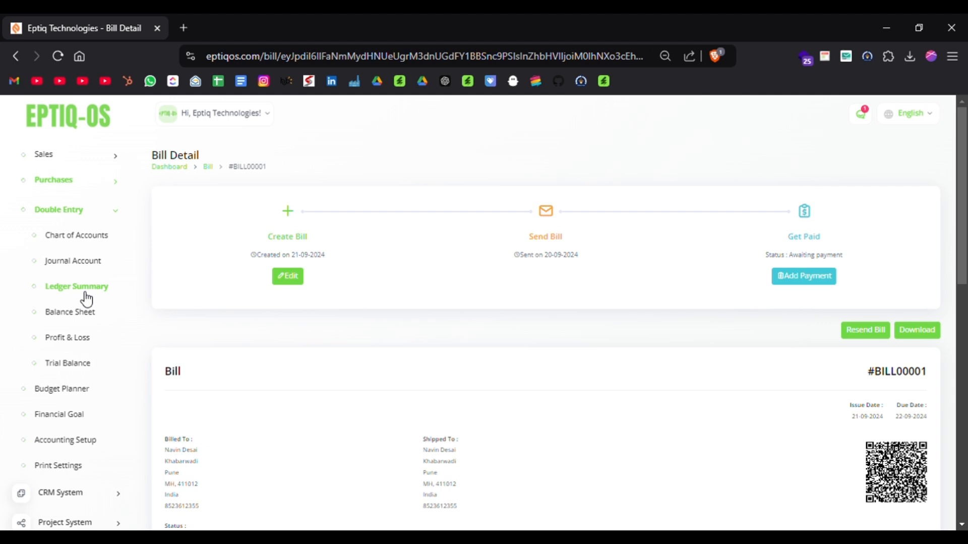
pyautogui.click(82, 314)
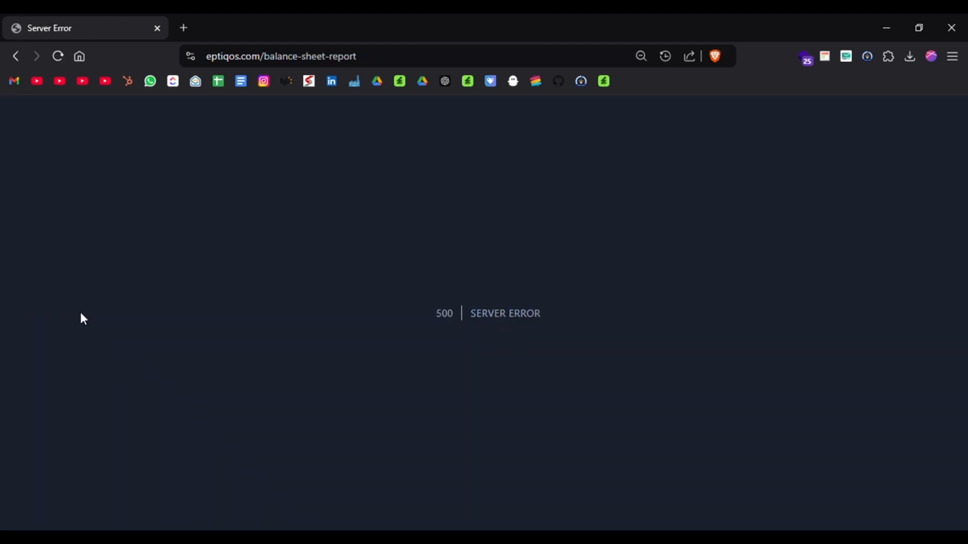
pyautogui.hscroll(-5, 81, 314)
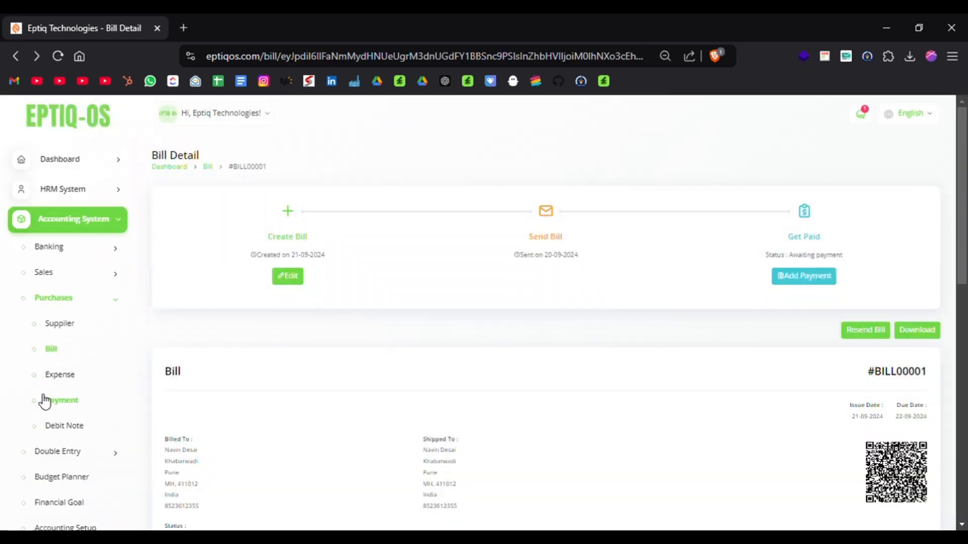
# Open the Profit & Loss report under Double Entry, review its income and cost accounts, and start its export.
pyautogui.scroll(-1, 44, 401)
pyautogui.scroll(-3, 86, 423)
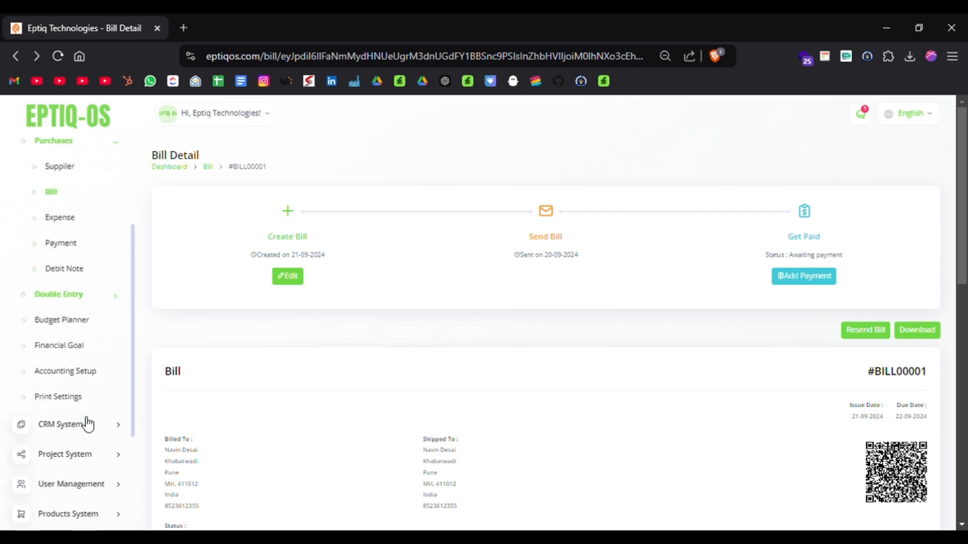
pyautogui.scroll(-1, 87, 423)
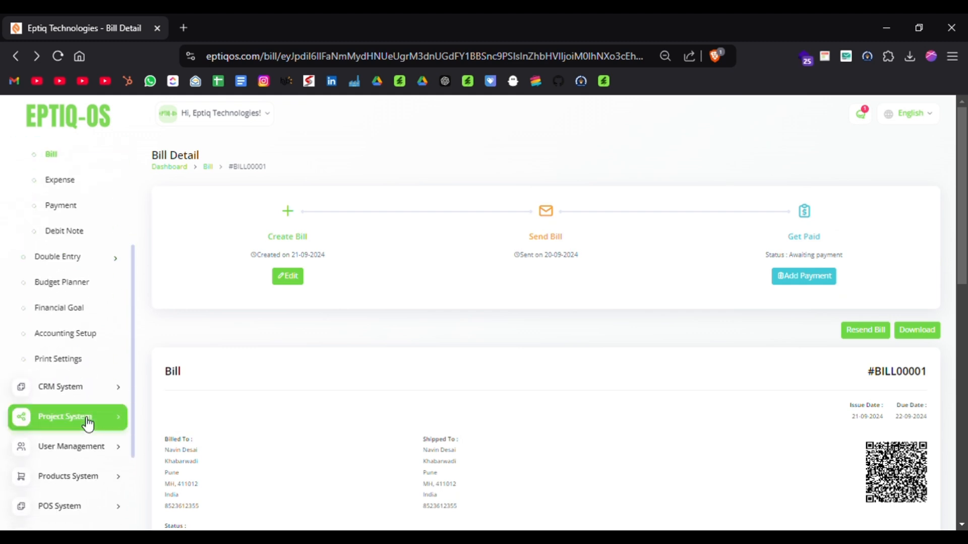
pyautogui.click(72, 257)
pyautogui.scroll(-3, 71, 266)
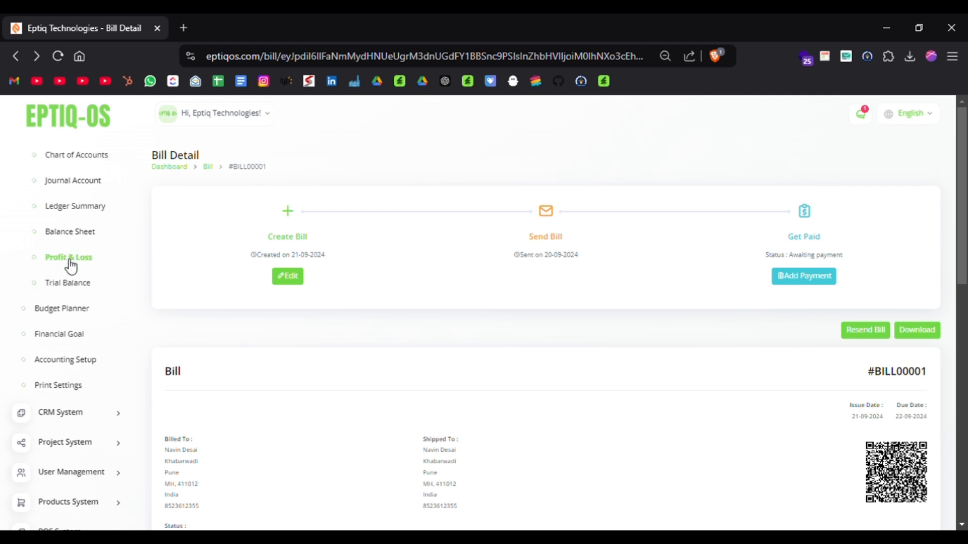
pyautogui.click(71, 262)
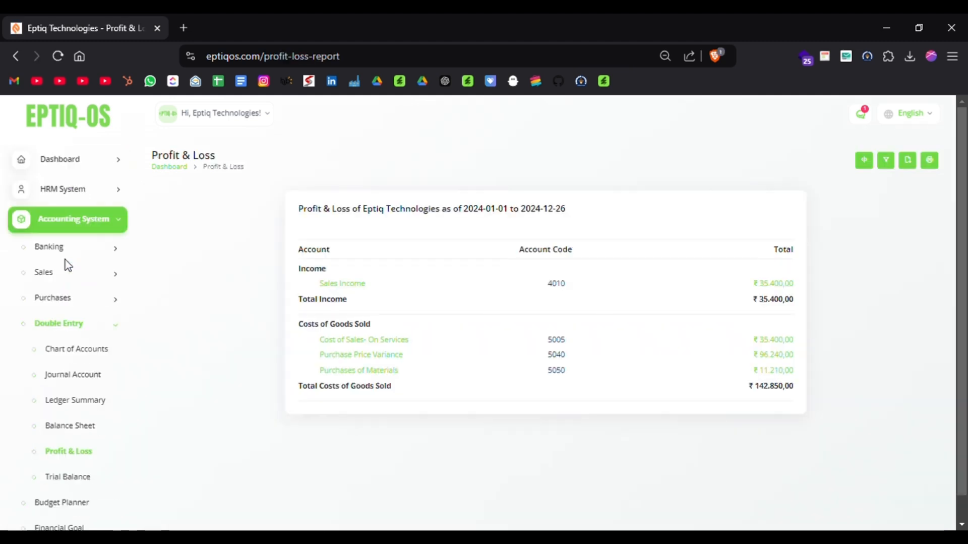
pyautogui.scroll(-1, 360, 339)
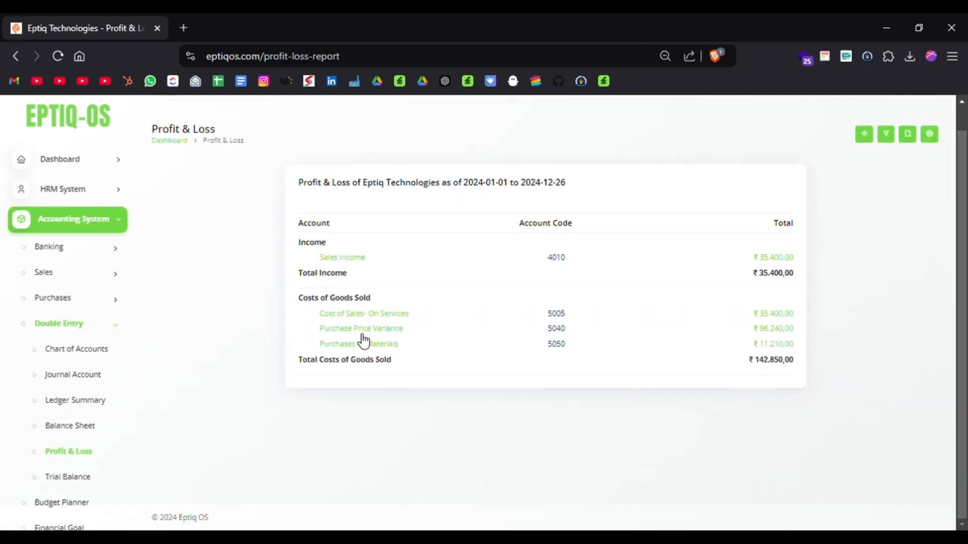
pyautogui.scroll(1, 564, 320)
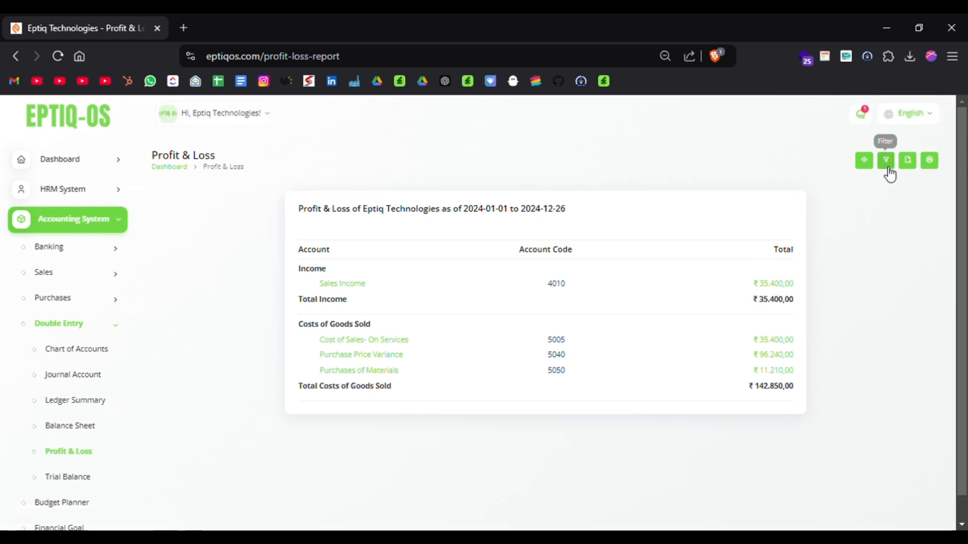
pyautogui.click(918, 171)
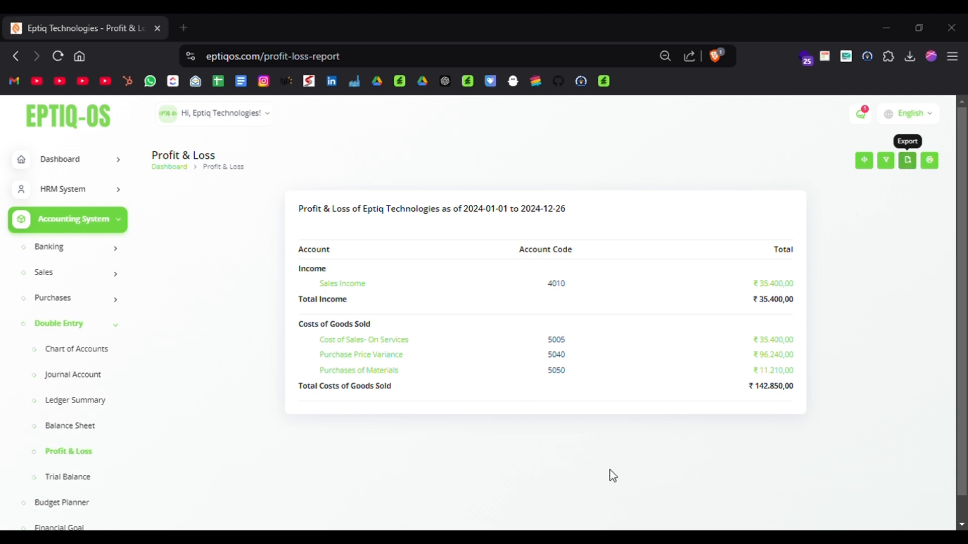
# Leave the accounting section, open the CRM System's Leads board, and look through the Sales pipeline stages.
pyautogui.scroll(-4, 69, 432)
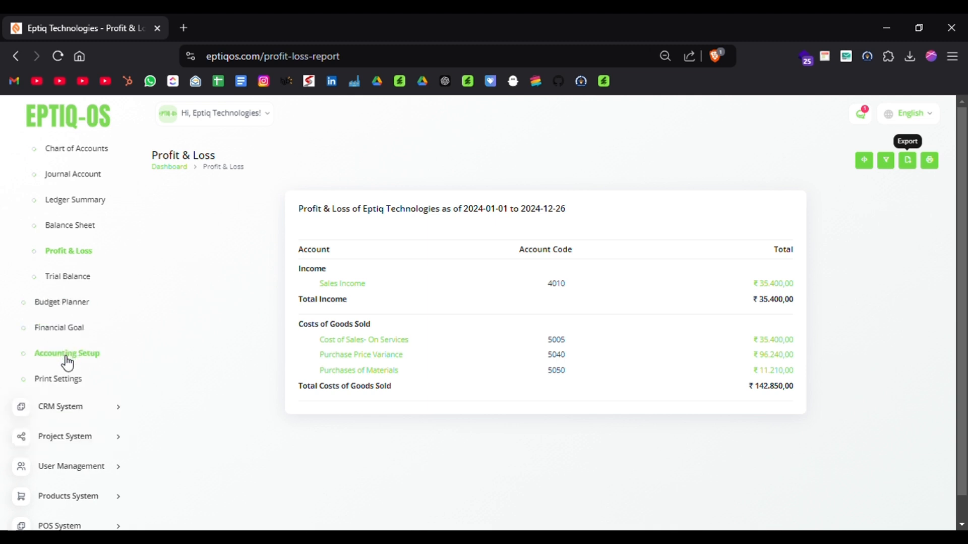
pyautogui.scroll(3, 68, 363)
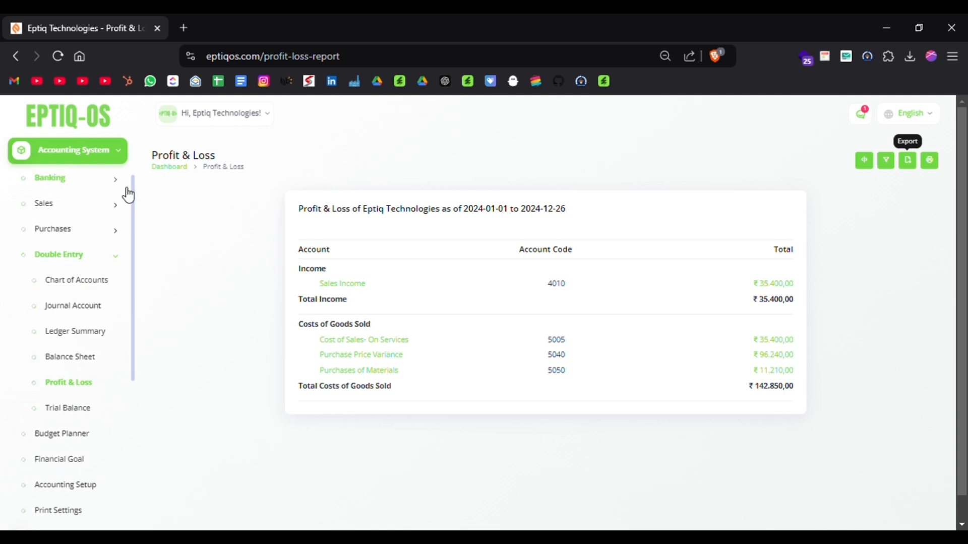
pyautogui.click(120, 156)
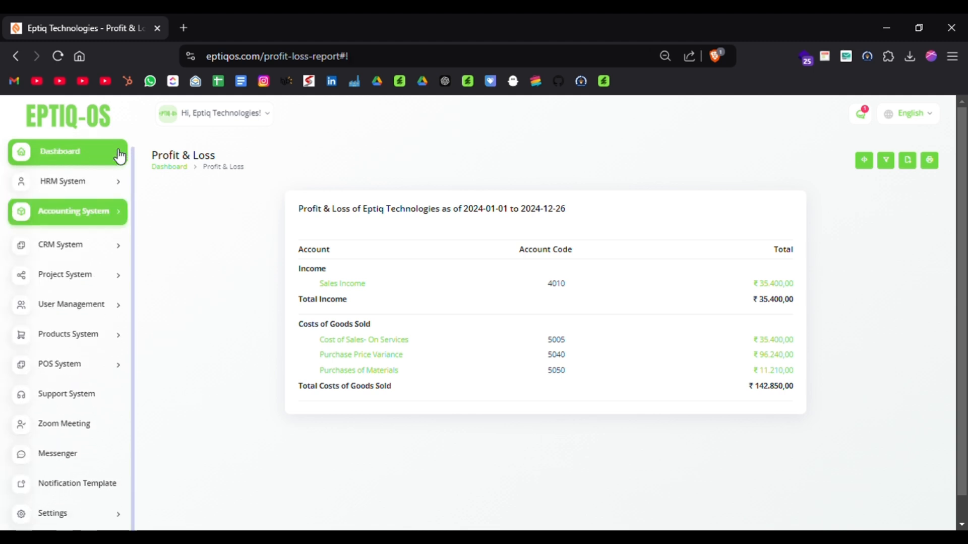
pyautogui.click(21, 248)
pyautogui.click(58, 266)
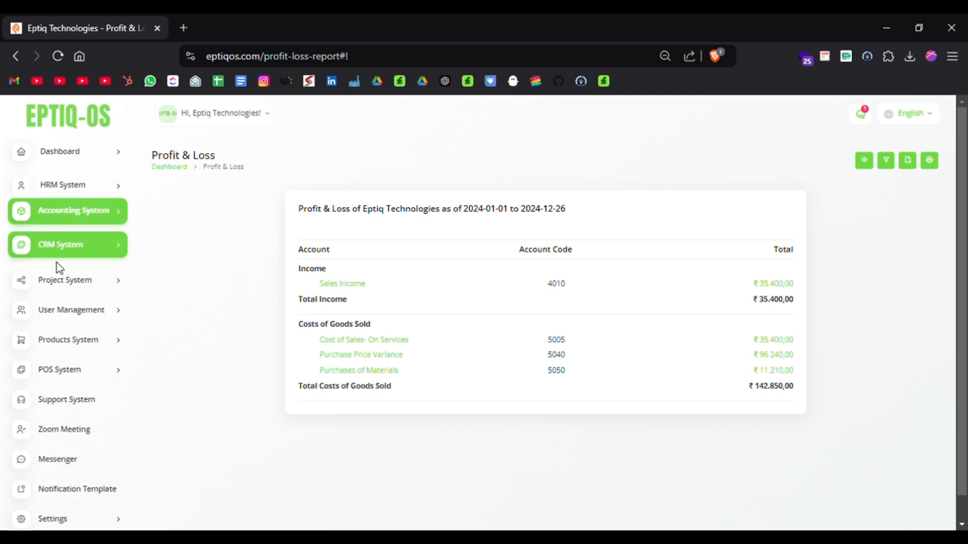
pyautogui.click(65, 251)
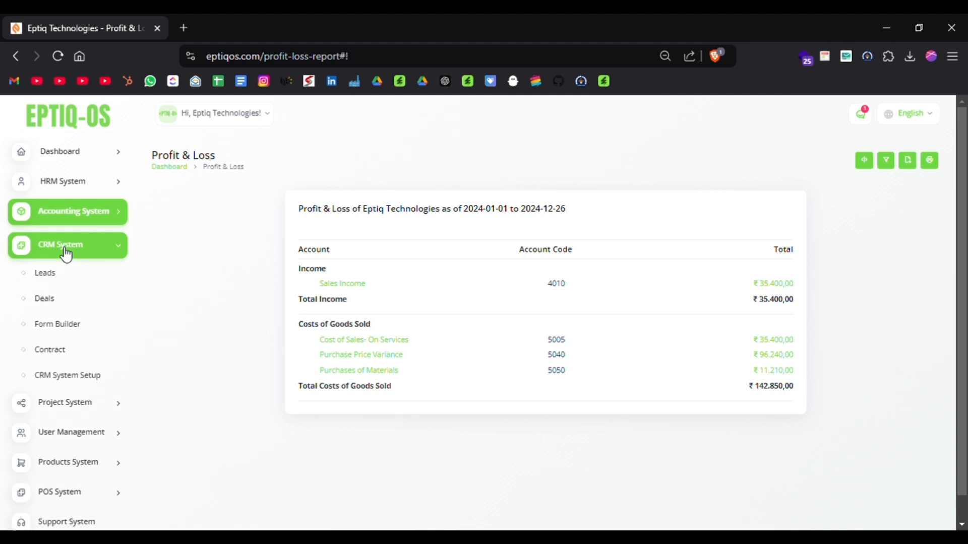
pyautogui.click(52, 279)
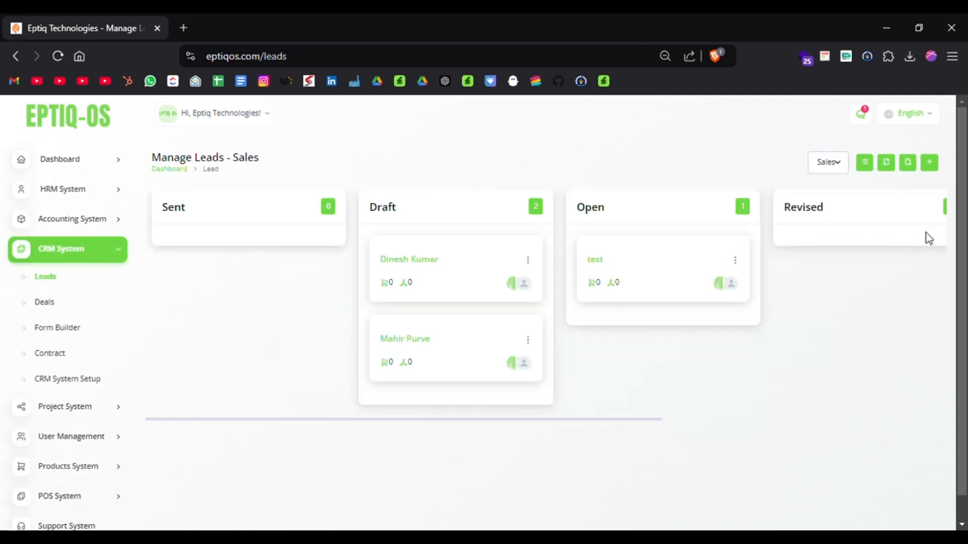
pyautogui.hscroll(8, 577, 351)
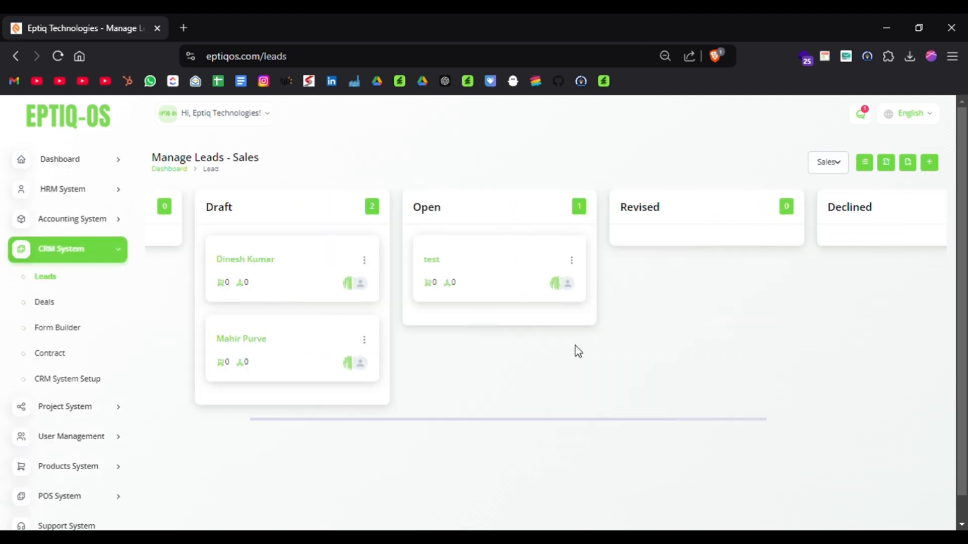
pyautogui.hscroll(-8, 577, 351)
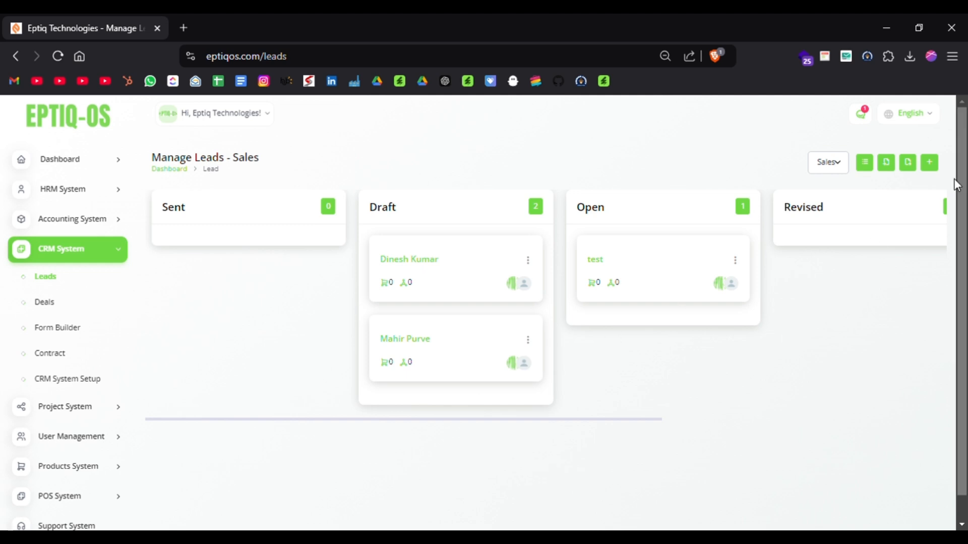
# View the Create Lead form from the Leads board and cancel it without entering anything.
pyautogui.click(930, 163)
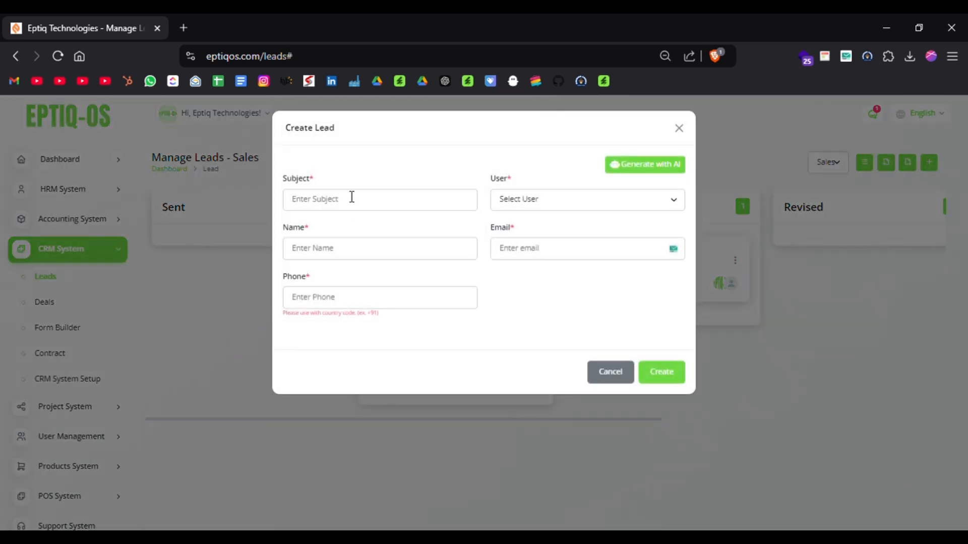
pyautogui.click(348, 206)
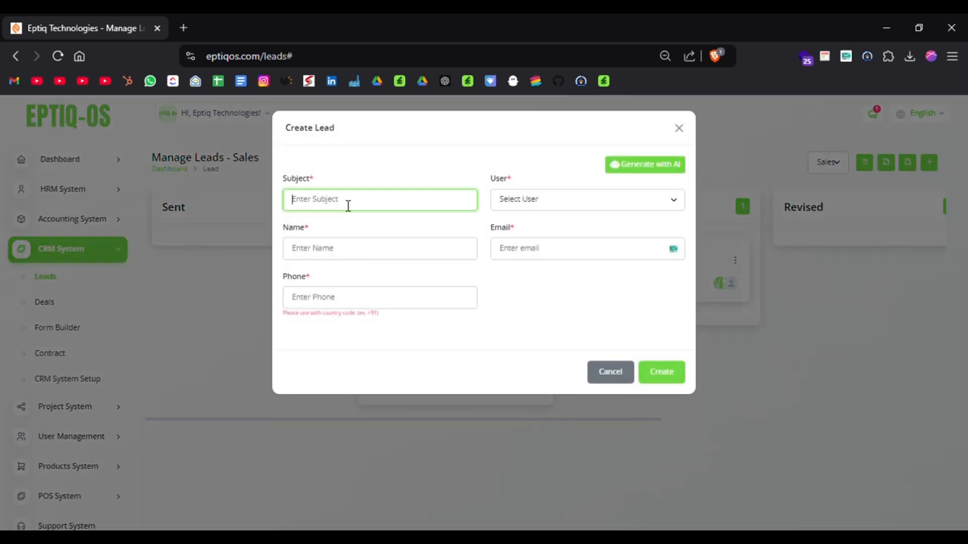
pyautogui.click(624, 374)
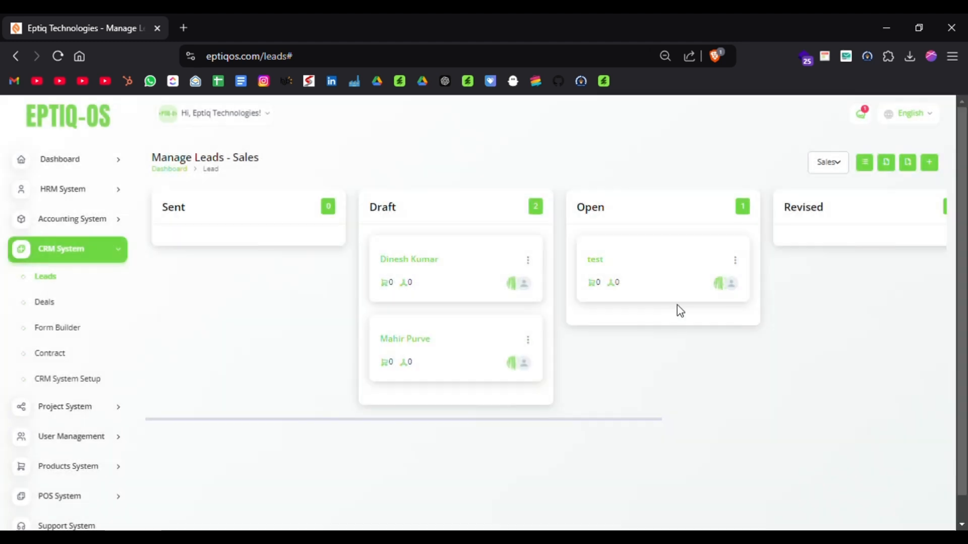
# Move the "test" lead from the Open stage to Revised, and on to Deal Closed.
pyautogui.moveTo(633, 258); pyautogui.dragTo(875, 251)
pyautogui.hscroll(5, 743, 294)
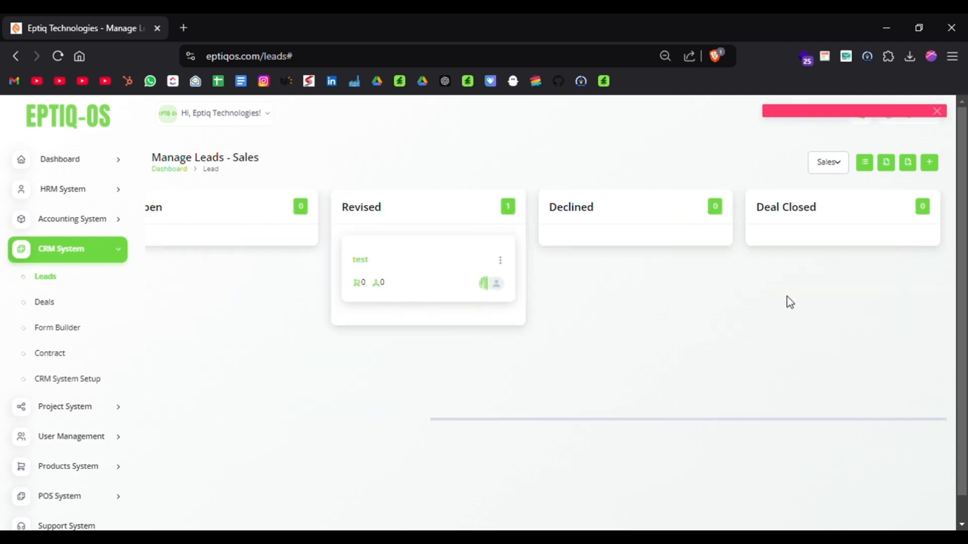
pyautogui.moveTo(482, 279); pyautogui.dragTo(831, 262)
pyautogui.moveTo(346, 282); pyautogui.dragTo(795, 223)
pyautogui.hscroll(5, 587, 324)
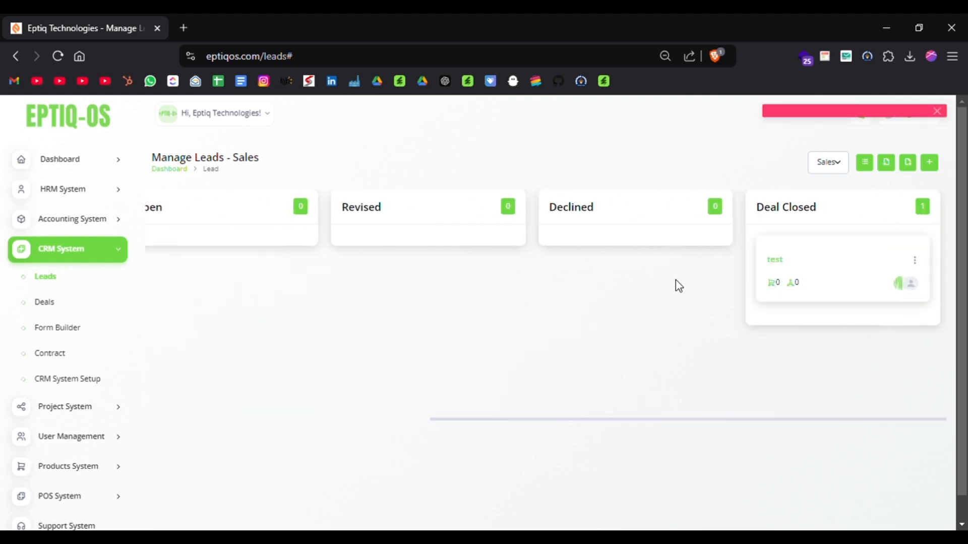
# Open the "test" lead and examine its general details, users, products, sources, emails, discussion, notes, files, calls and activity.
pyautogui.click(782, 263)
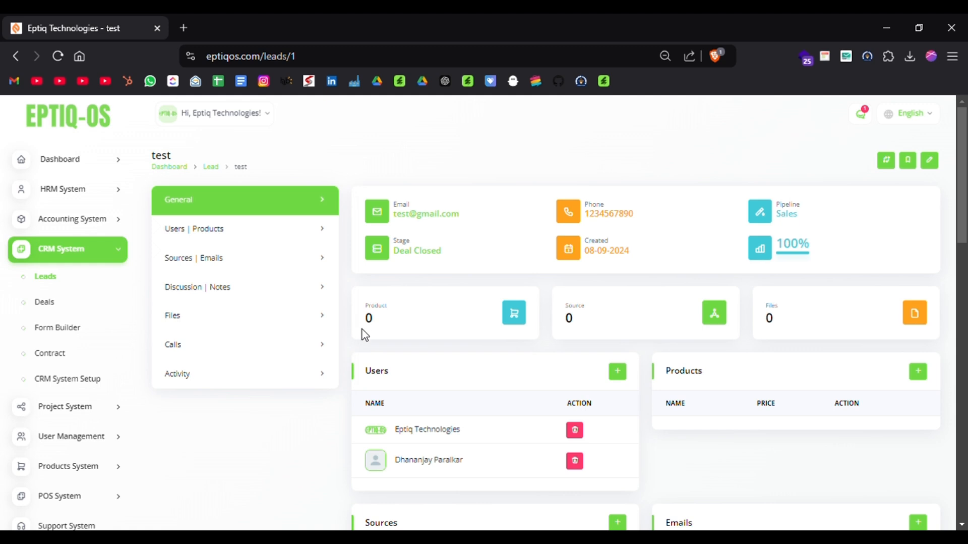
pyautogui.scroll(-2, 428, 315)
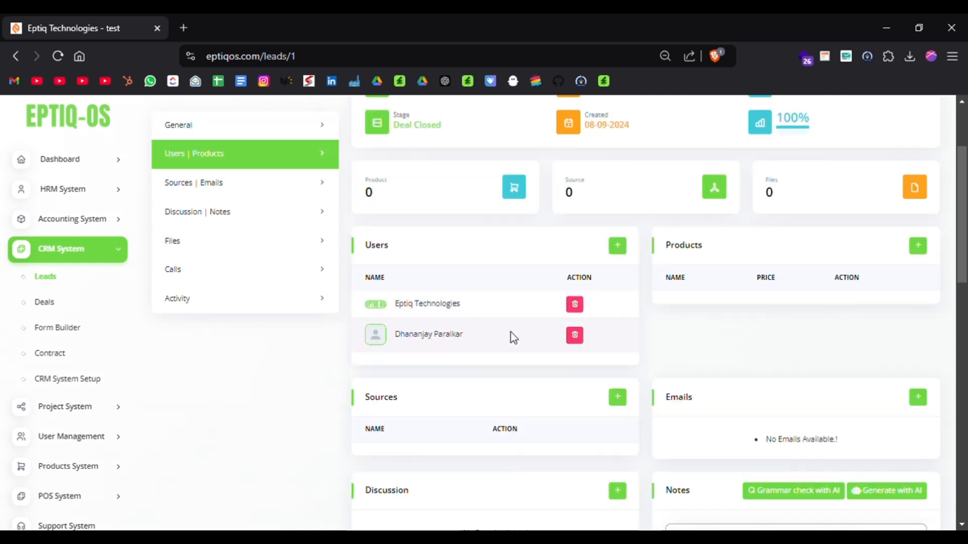
pyautogui.scroll(-6, 617, 360)
pyautogui.scroll(8, 616, 358)
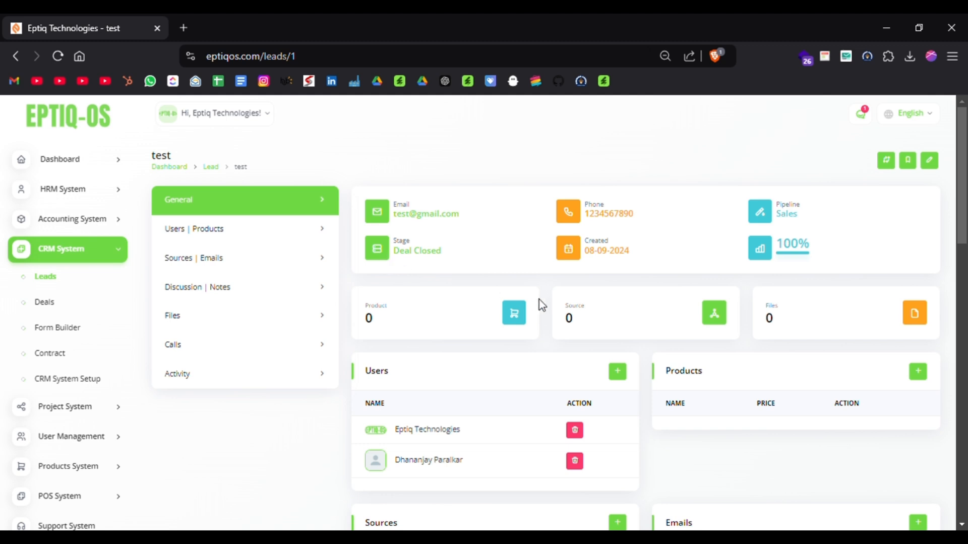
pyautogui.scroll(-2, 539, 299)
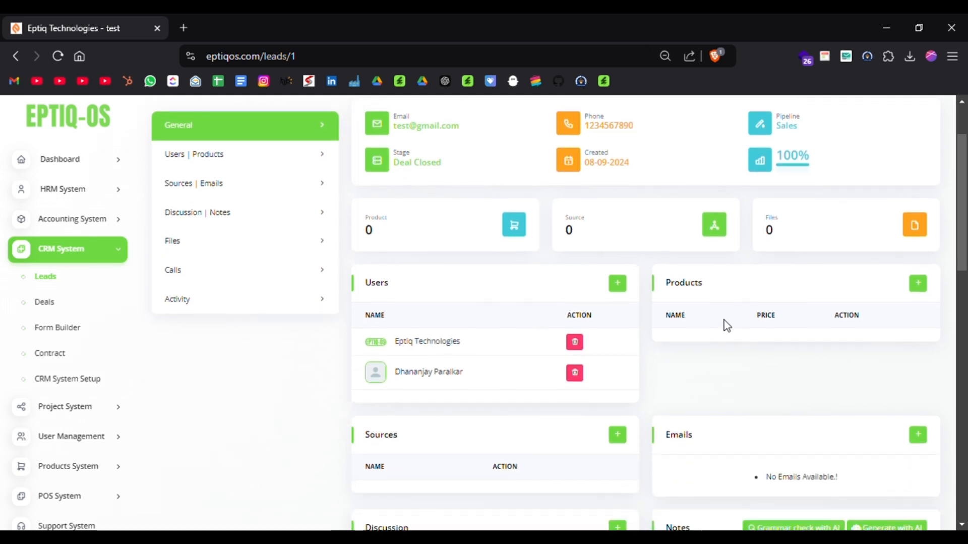
pyautogui.scroll(-1, 724, 324)
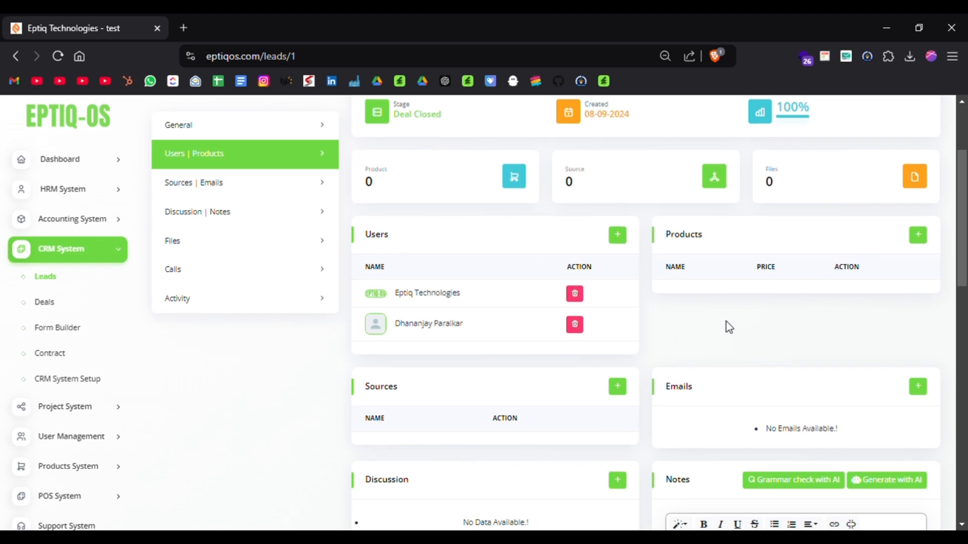
pyautogui.scroll(-2, 729, 327)
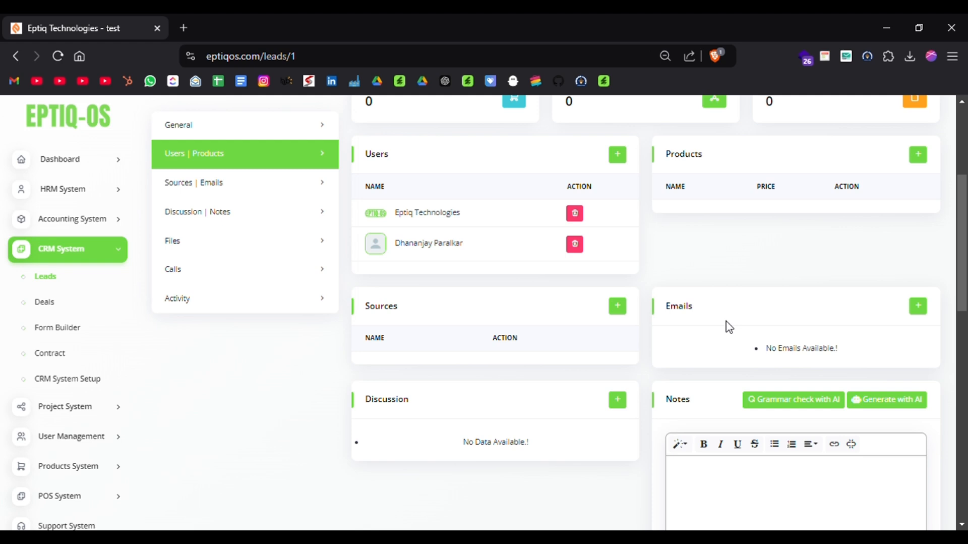
pyautogui.scroll(-2, 729, 327)
pyautogui.scroll(-1, 604, 415)
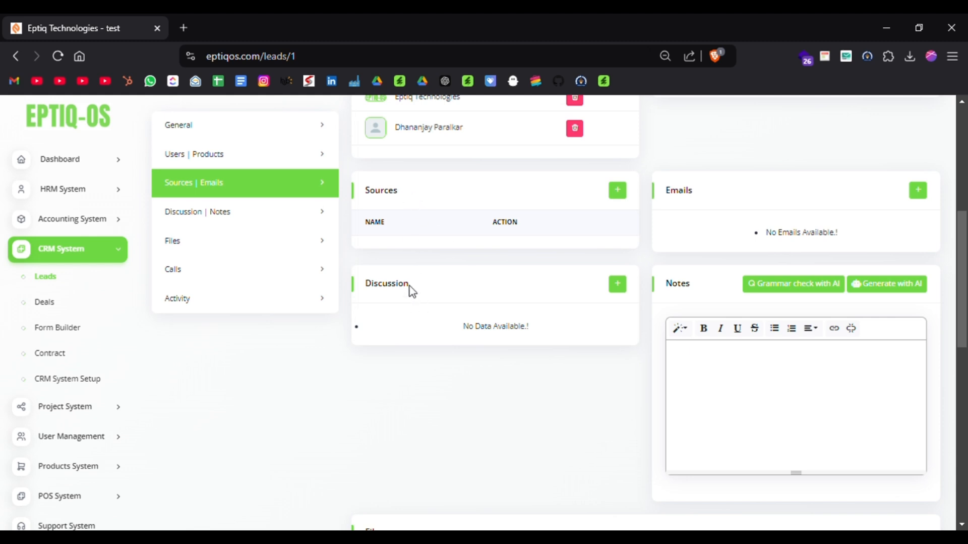
pyautogui.scroll(-4, 682, 282)
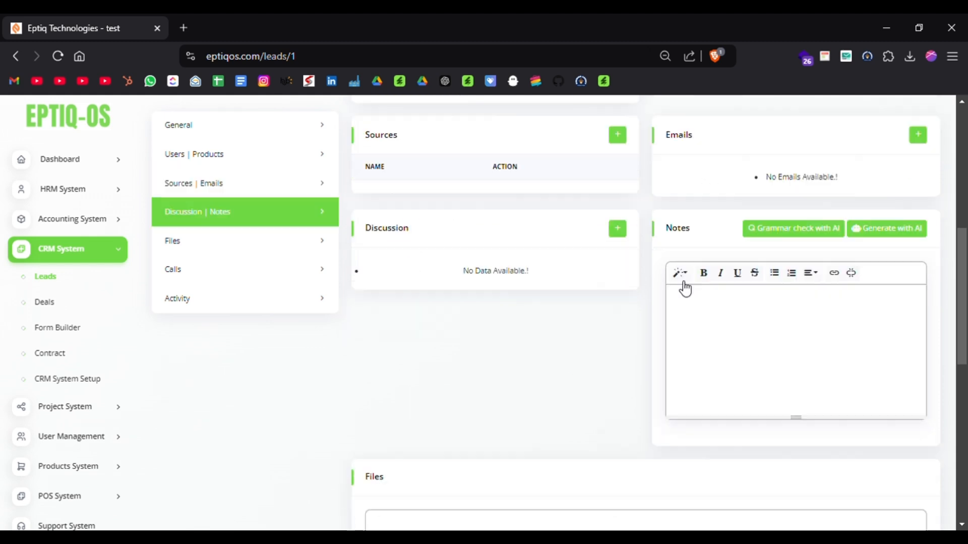
pyautogui.scroll(-2, 442, 339)
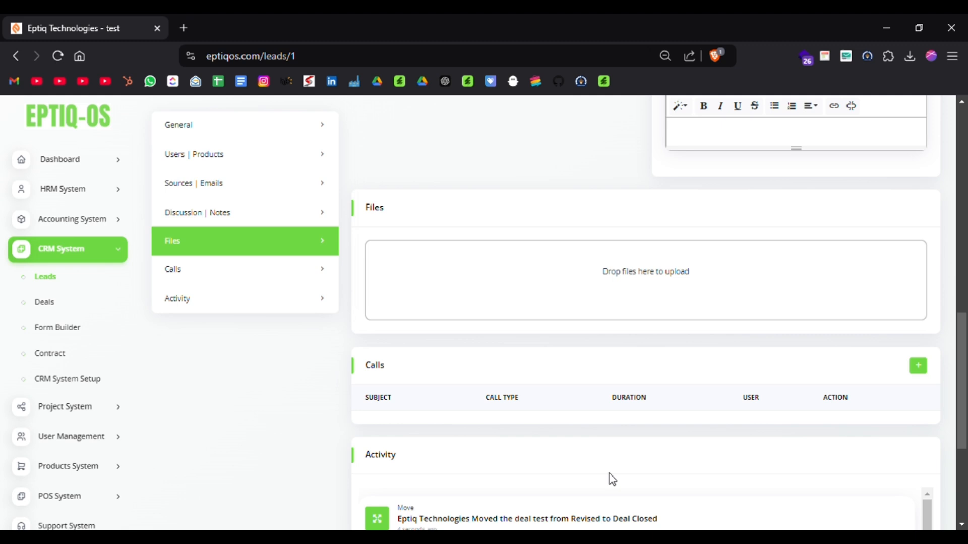
pyautogui.scroll(-3, 612, 479)
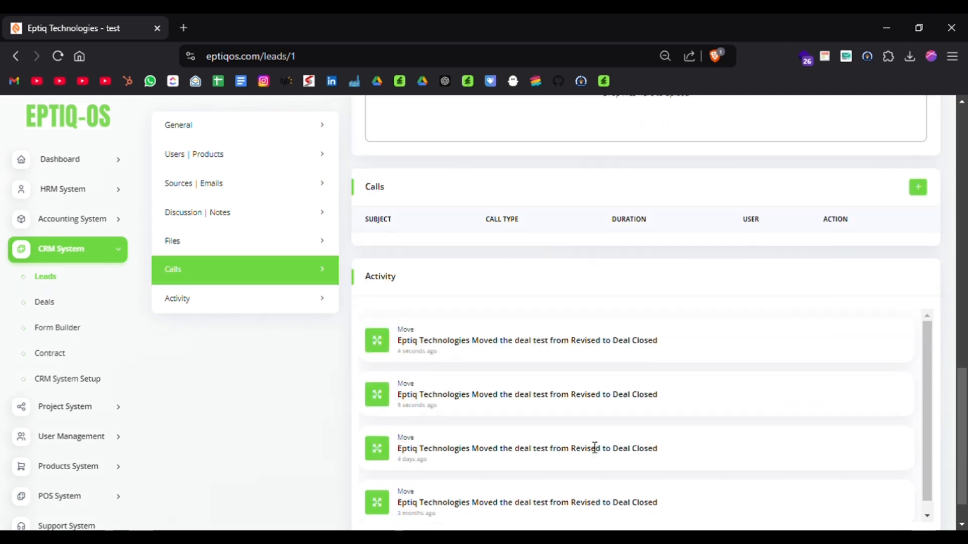
pyautogui.scroll(-1, 588, 447)
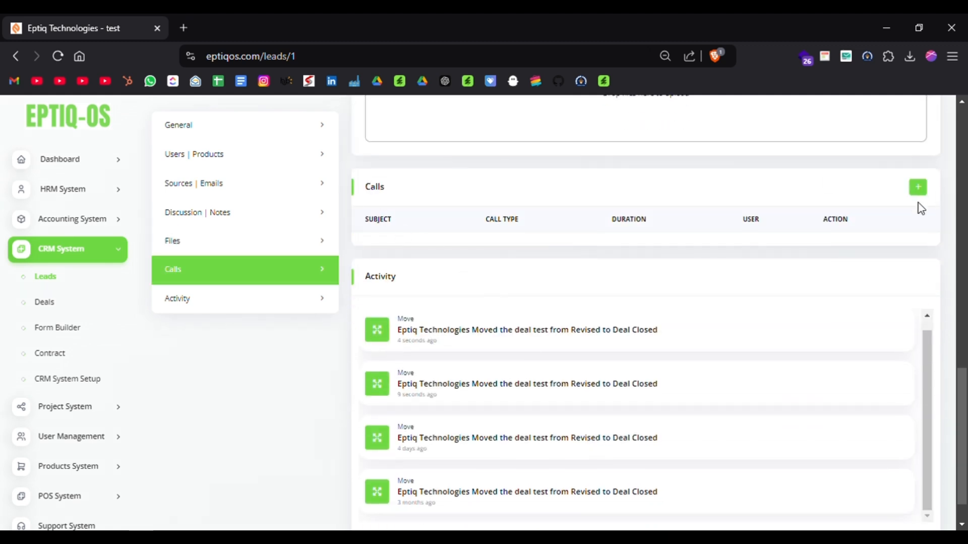
# View the Add Call form from the lead's Calls section and close it without entering anything.
pyautogui.click(925, 194)
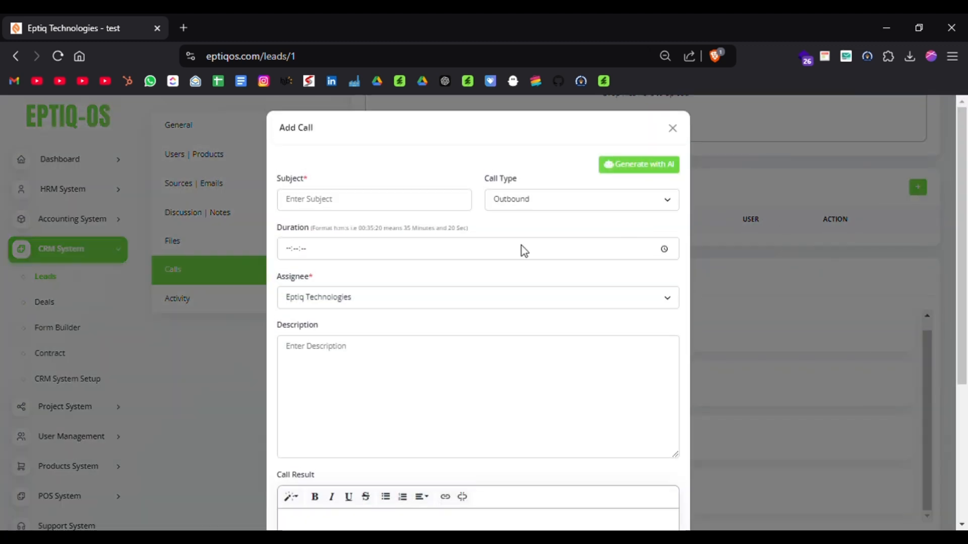
pyautogui.click(333, 199)
pyautogui.click(479, 258)
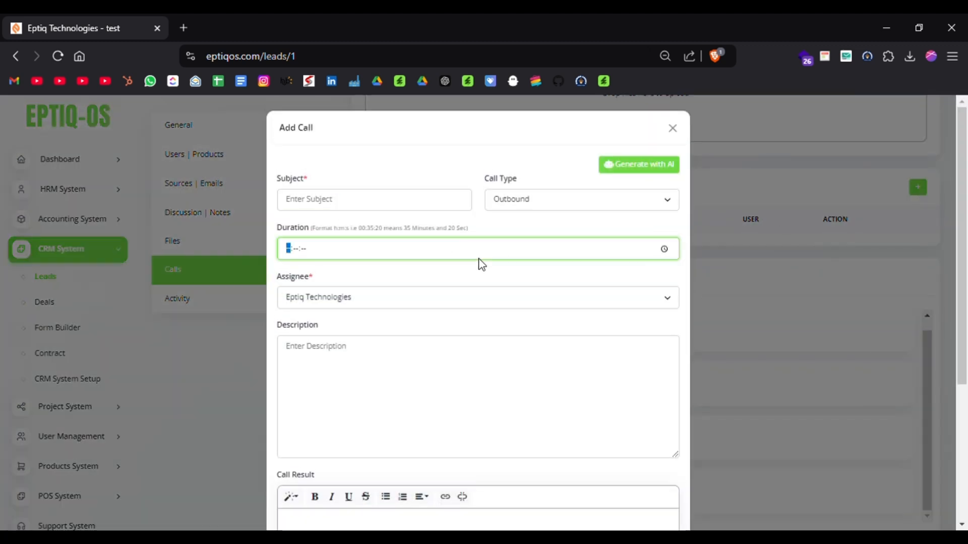
pyautogui.click(352, 297)
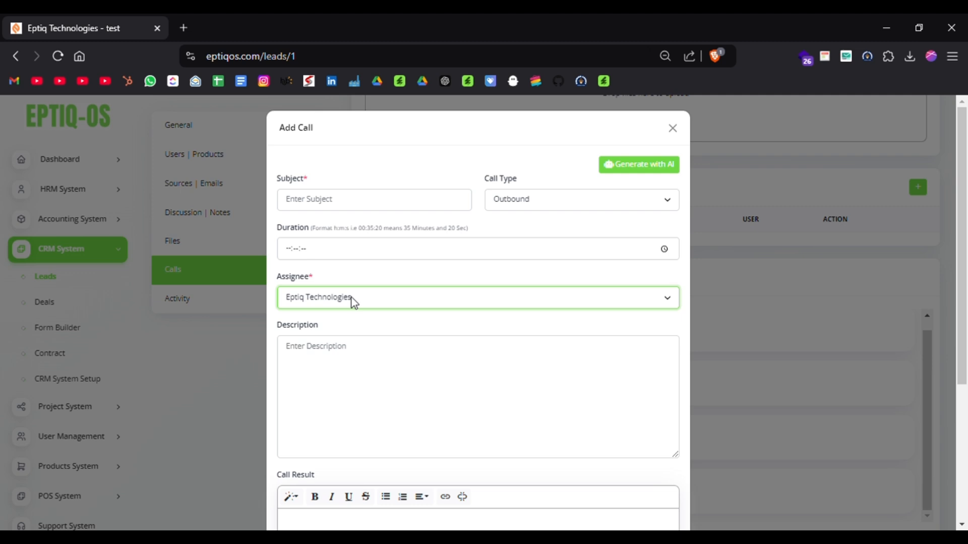
pyautogui.click(673, 129)
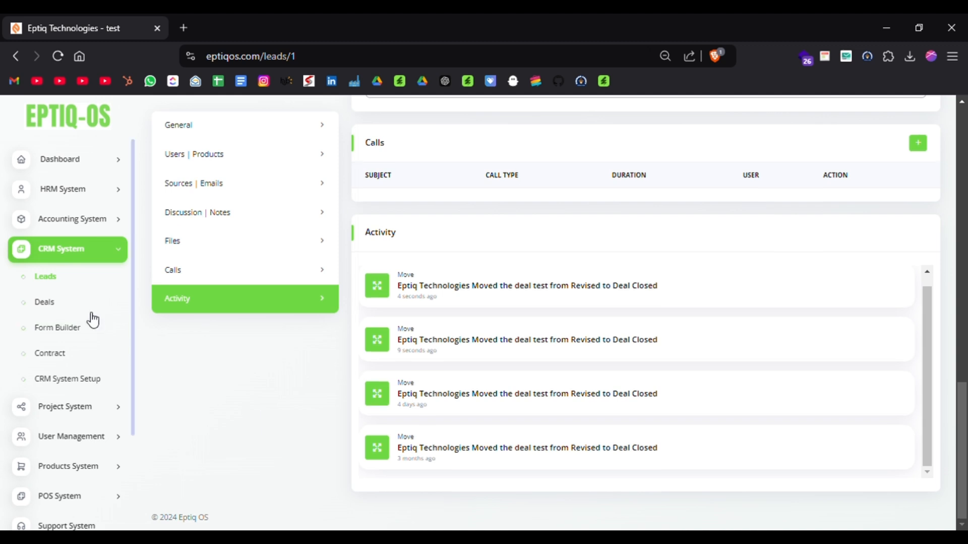
# Open the CRM System's Deals board and look through the Sales pipeline stages.
pyautogui.click(70, 306)
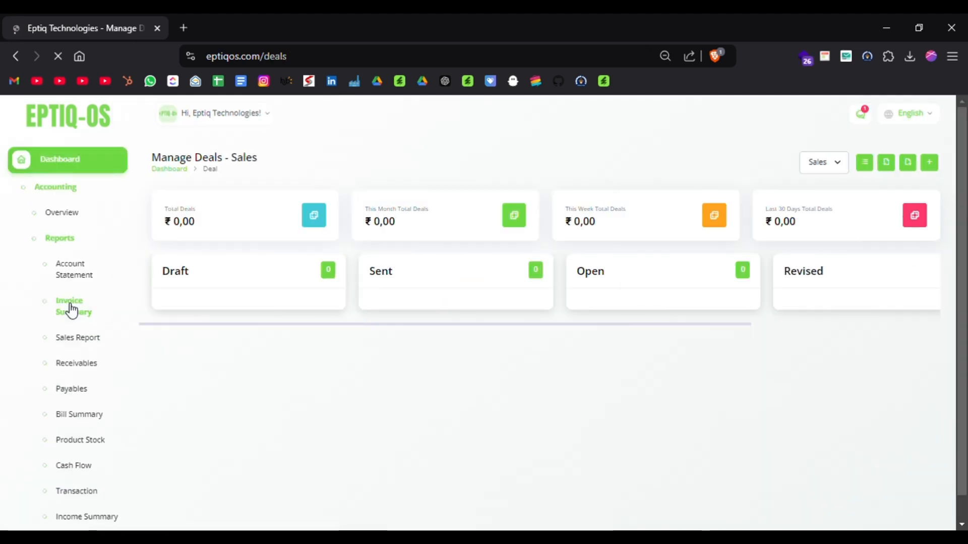
pyautogui.hscroll(5, 642, 276)
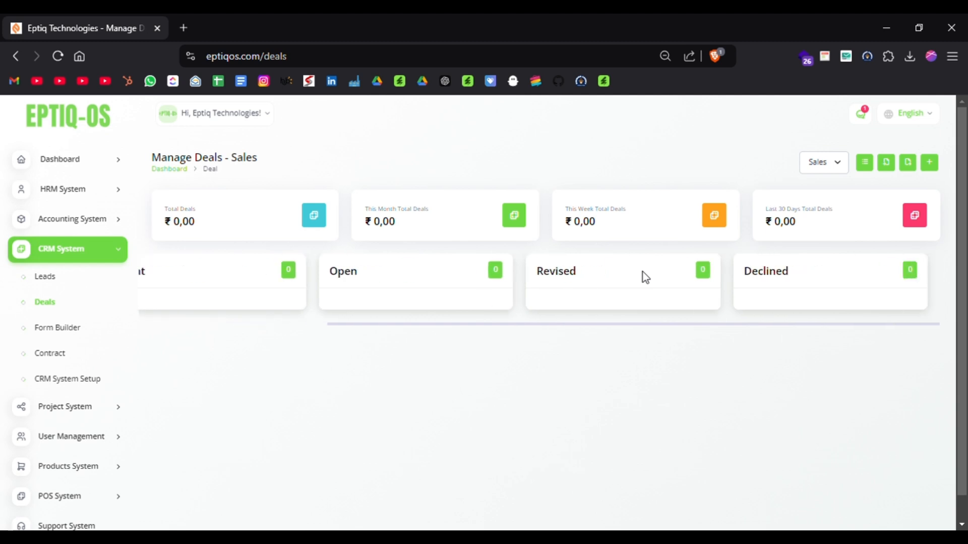
pyautogui.hscroll(-5, 641, 276)
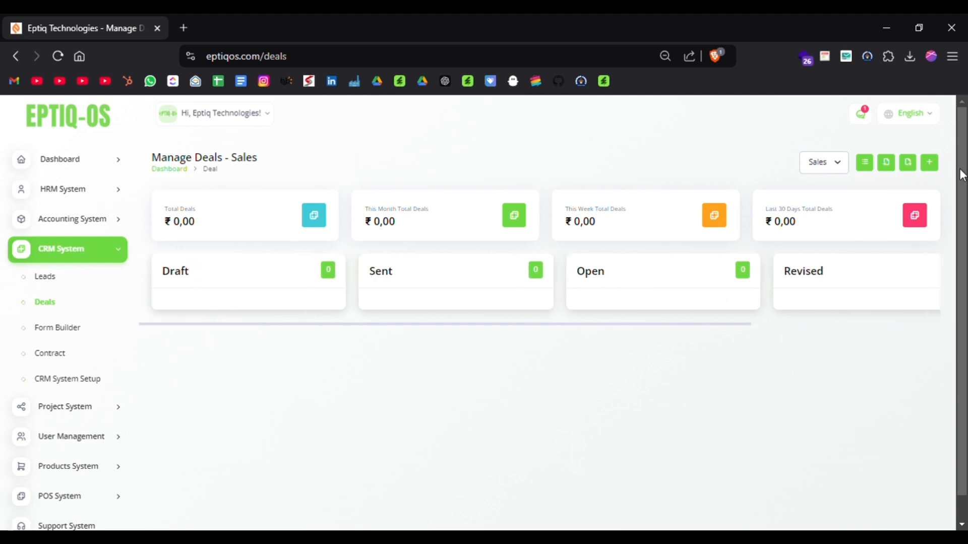
# Open the Create Deal form and examine its name, phone, price and client fields.
pyautogui.click(933, 162)
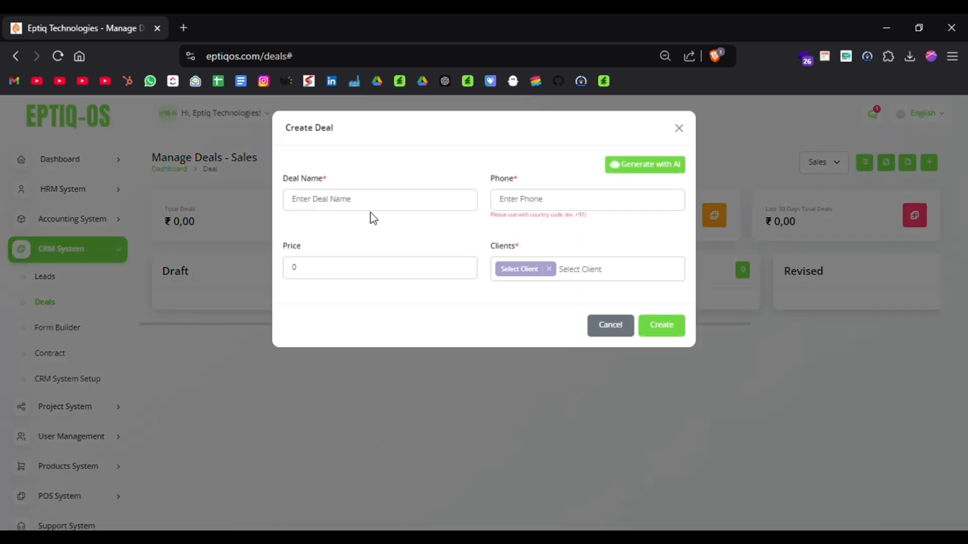
pyautogui.click(344, 200)
pyautogui.click(623, 228)
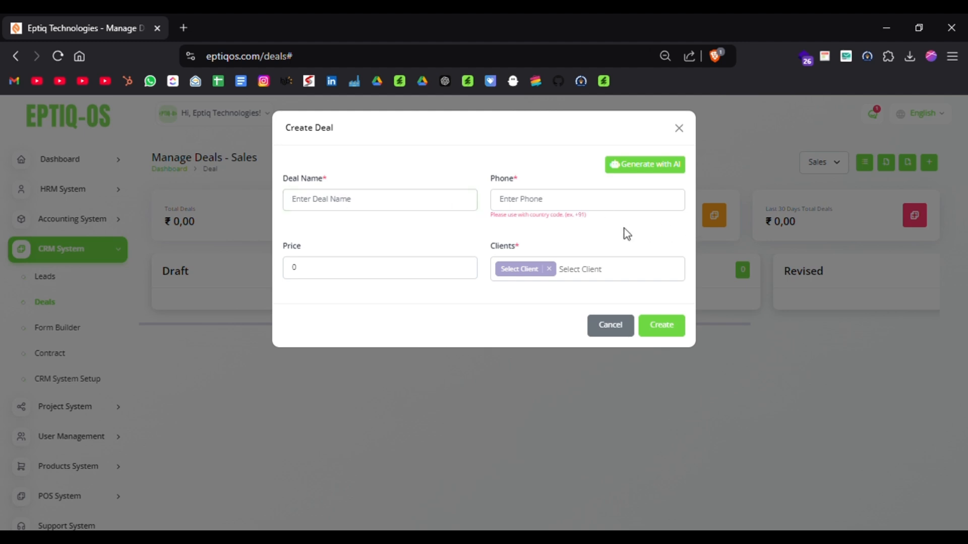
pyautogui.click(533, 273)
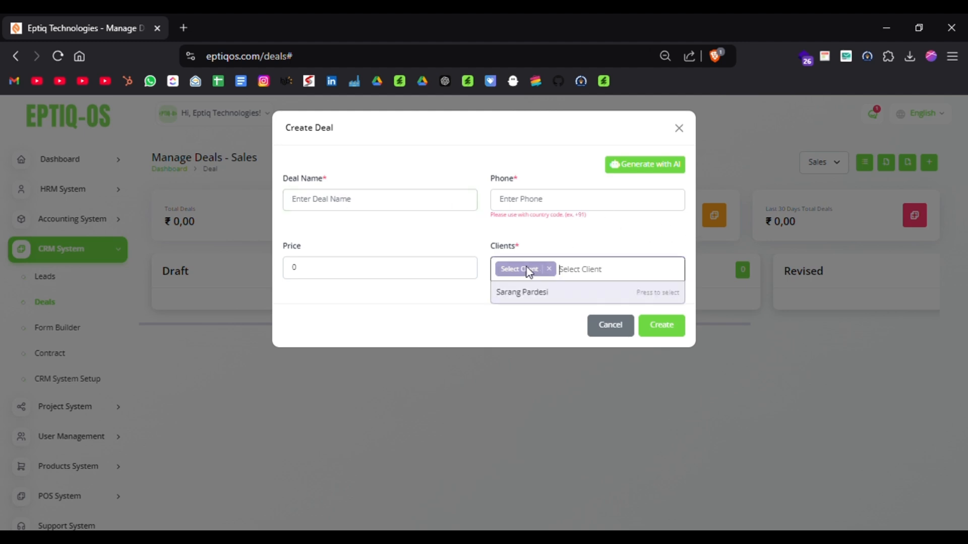
pyautogui.click(406, 301)
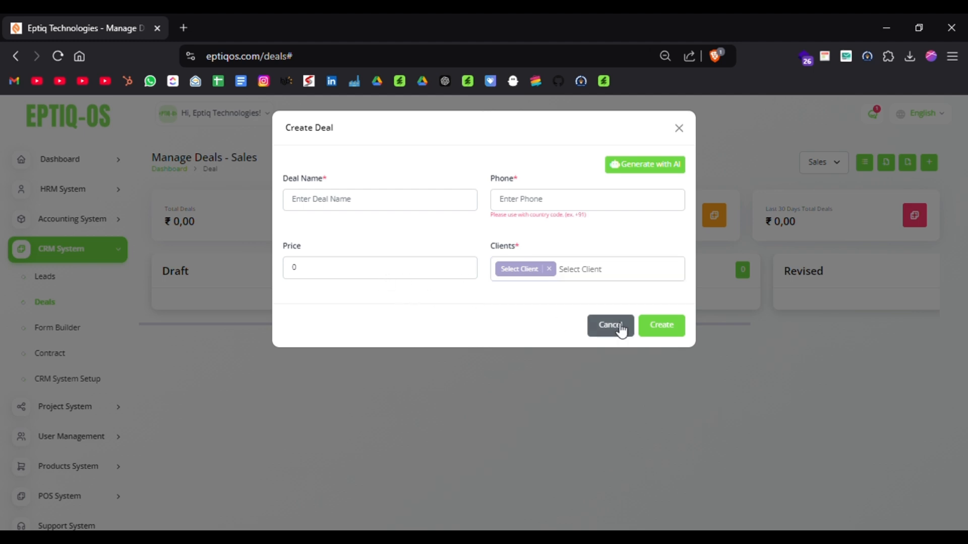
# Create a deal named "Rental Bike" with a phone number, a price of 250000 and the available client.
pyautogui.click(450, 214)
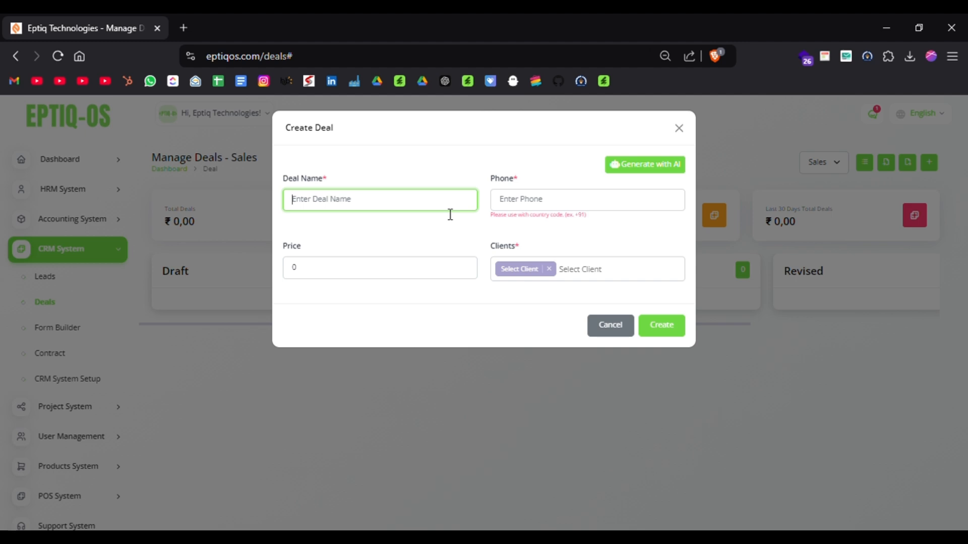
pyautogui.press('Tab')
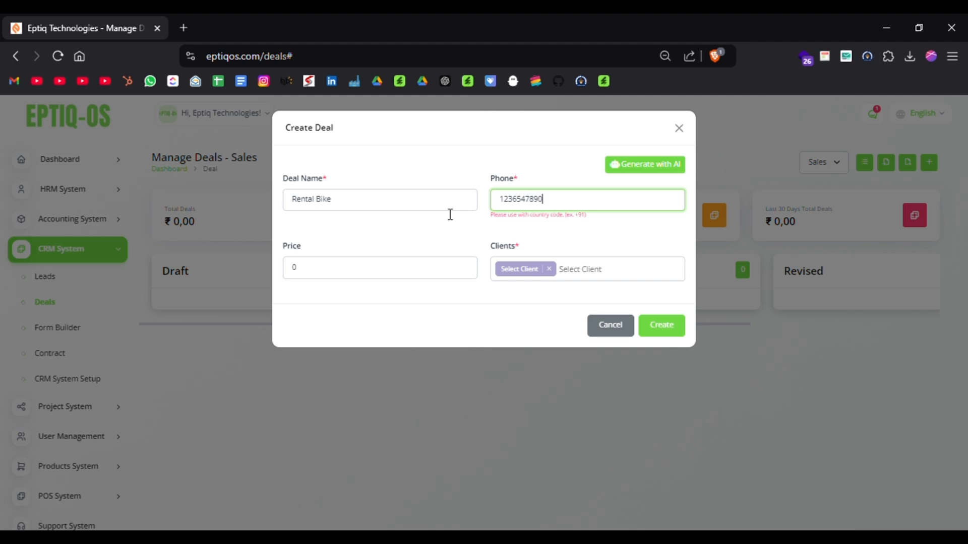
pyautogui.press('Tab')
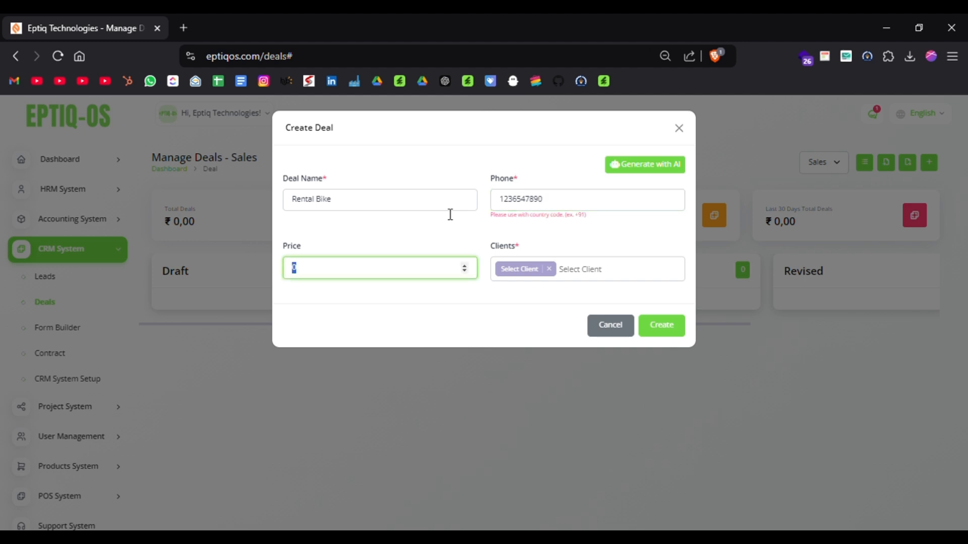
pyautogui.press('Tab')
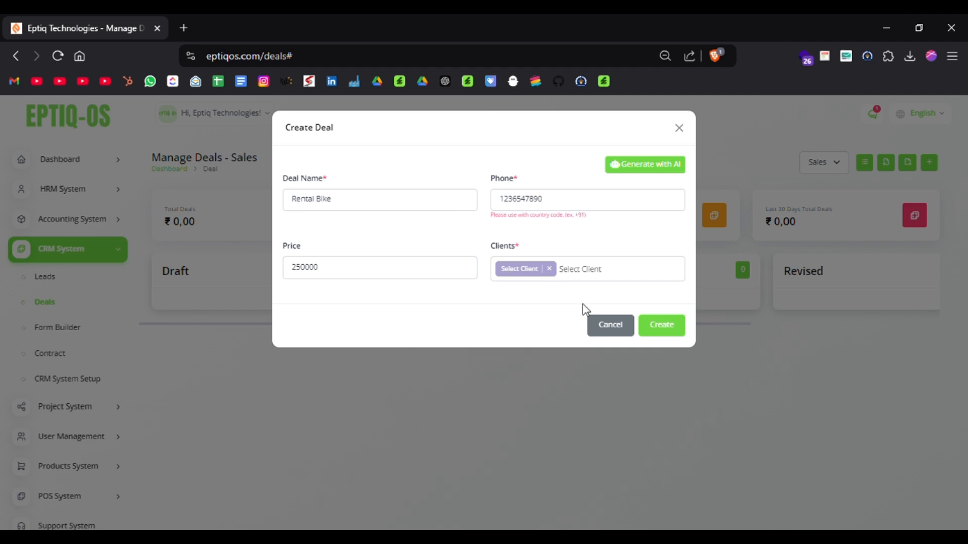
pyautogui.click(604, 283)
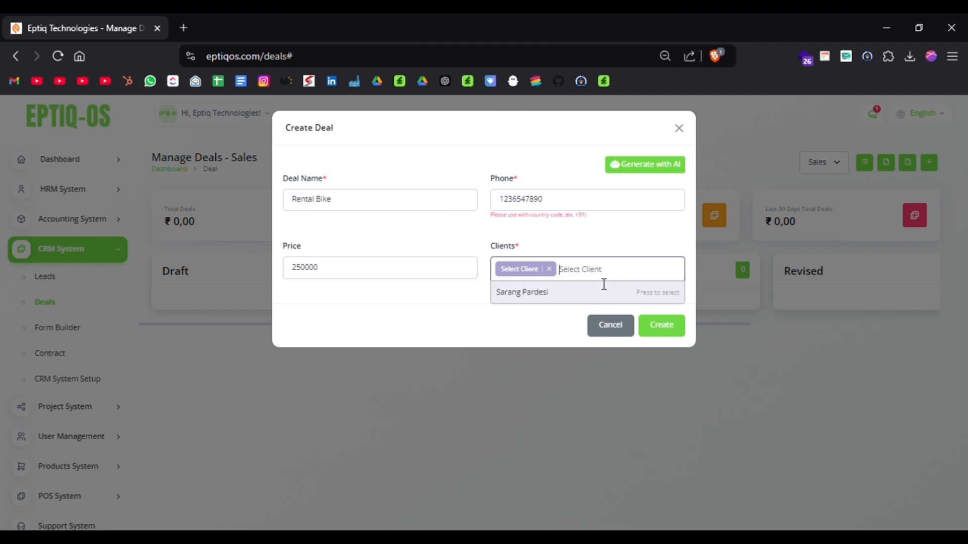
pyautogui.click(580, 295)
pyautogui.click(678, 349)
pyautogui.click(679, 350)
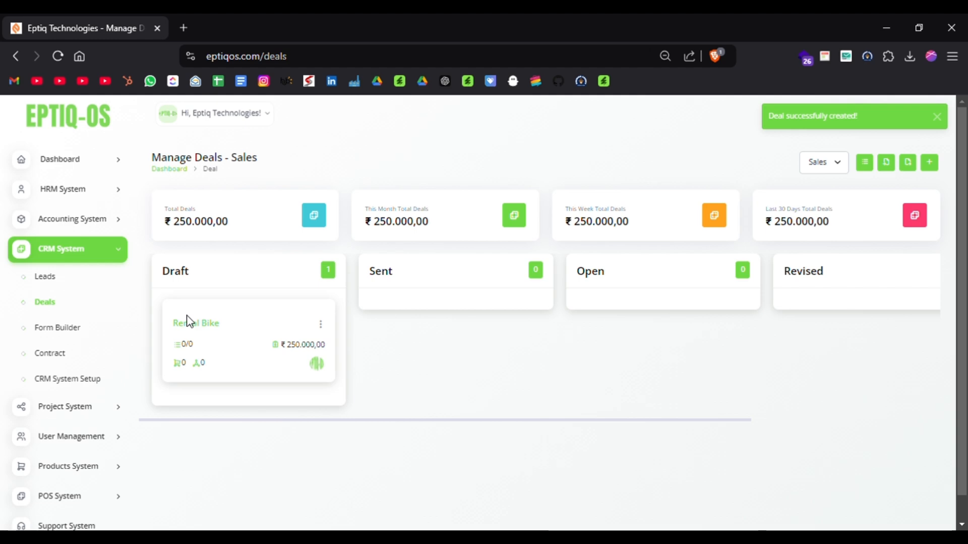
# Open the Rental Bike deal, examine its detail sections, and view its label options without saving any.
pyautogui.click(194, 332)
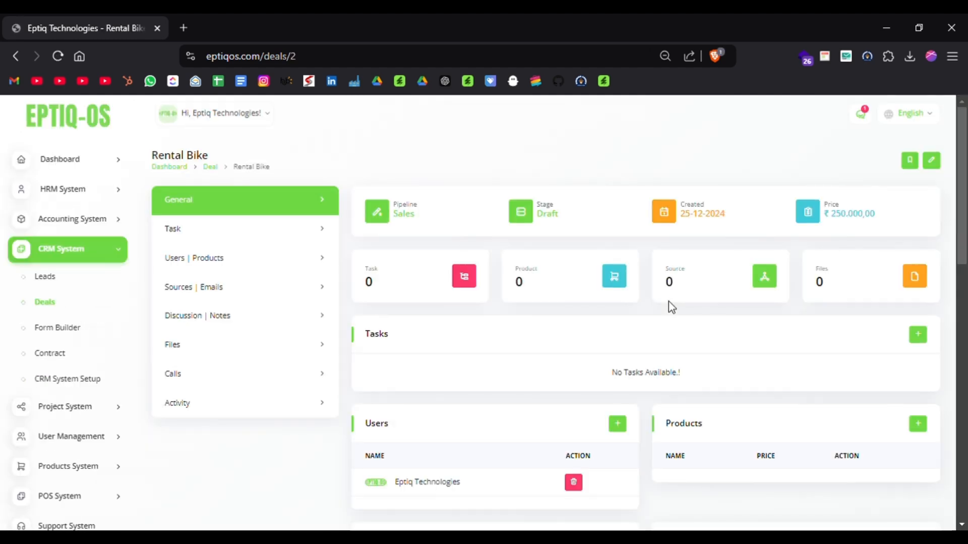
pyautogui.scroll(-5, 631, 341)
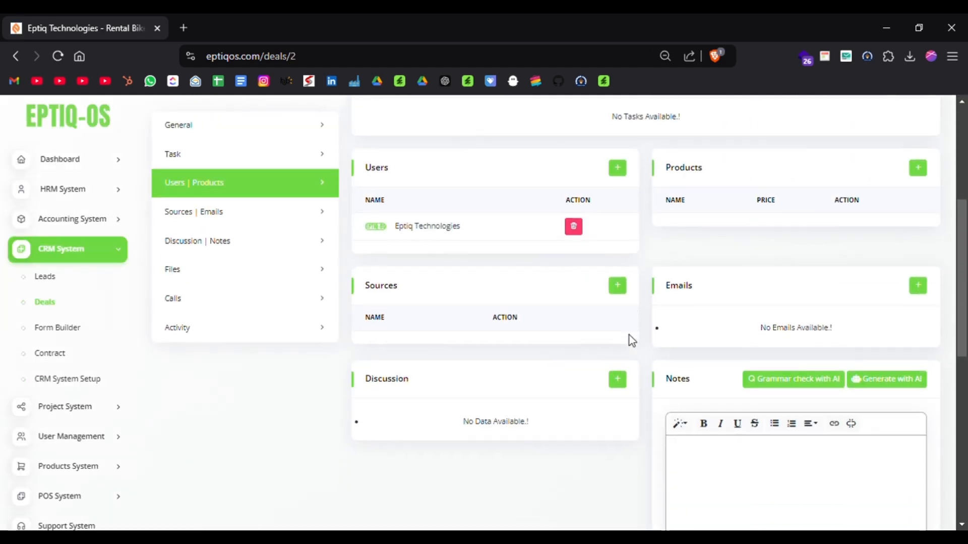
pyautogui.scroll(-3, 629, 335)
pyautogui.scroll(8, 629, 335)
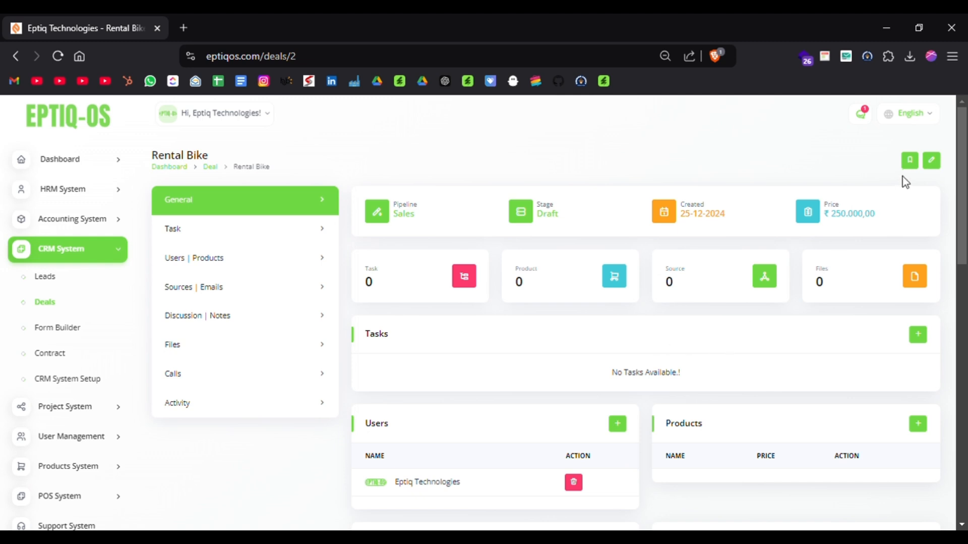
pyautogui.click(910, 161)
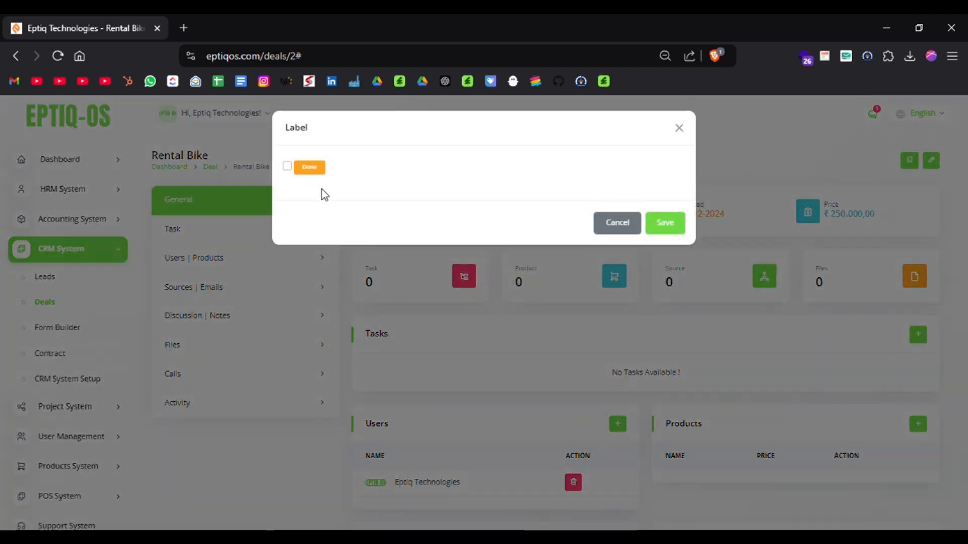
pyautogui.click(624, 231)
pyautogui.scroll(-3, 425, 373)
pyautogui.scroll(-10, 425, 373)
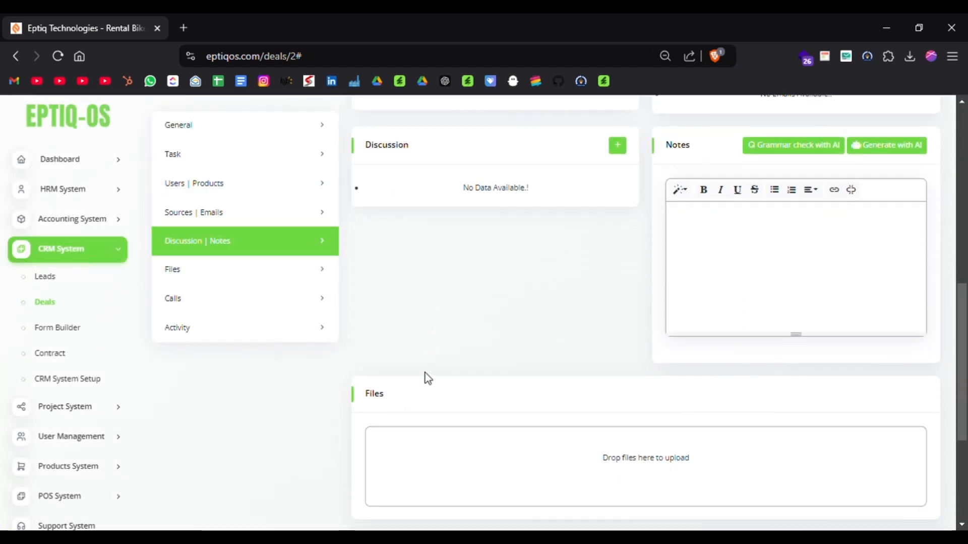
pyautogui.hscroll(-5, 425, 373)
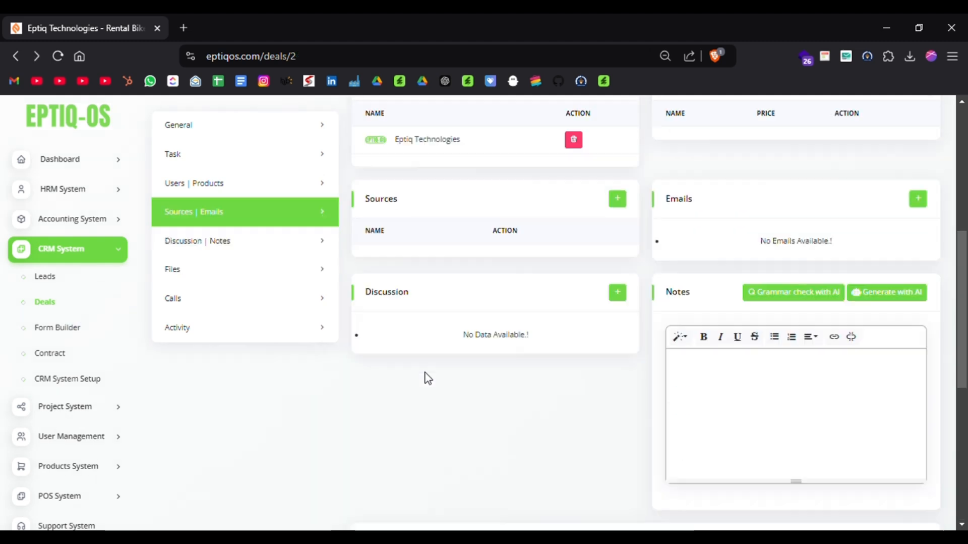
pyautogui.hscroll(-3, 425, 373)
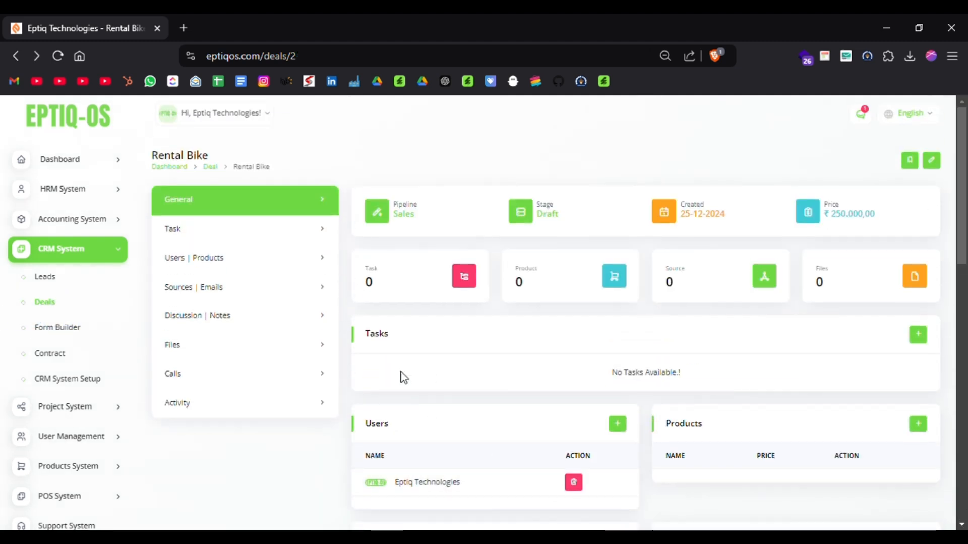
# Open the CRM System's Contract page, view the Create New Contract form and close it.
pyautogui.click(55, 363)
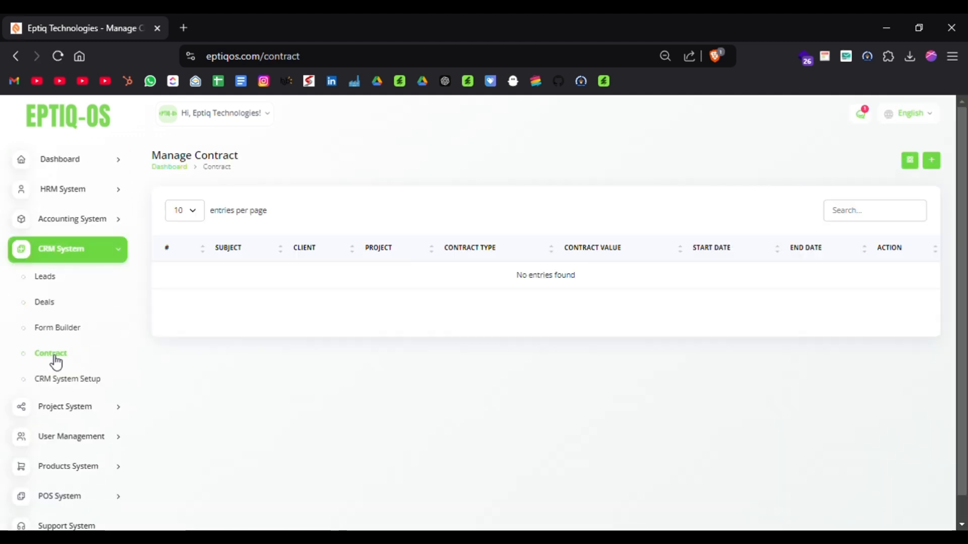
pyautogui.click(932, 160)
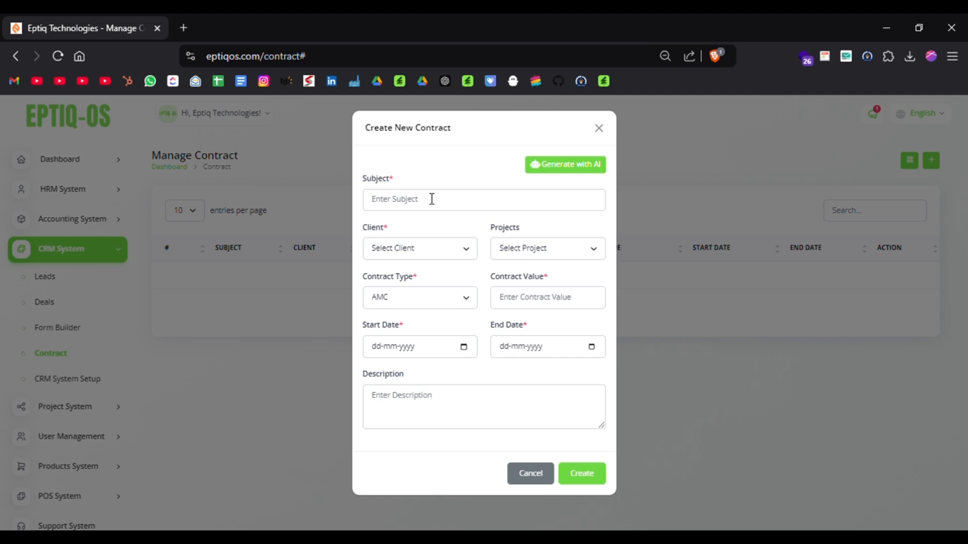
pyautogui.click(598, 128)
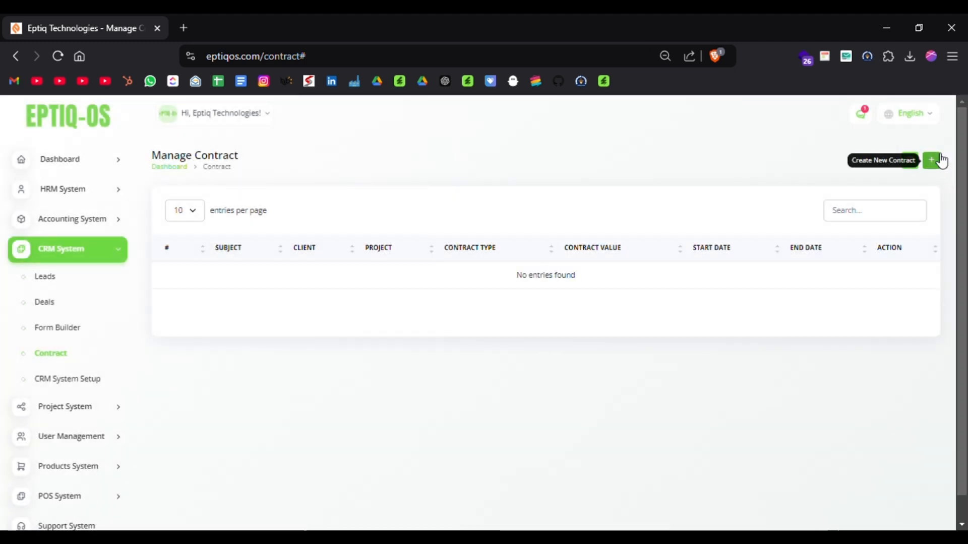
# Try to create an AMC contract "Billing software" for the available client, with project Rental Bike, value 145000 and no dates.
pyautogui.click(933, 160)
pyautogui.click(435, 205)
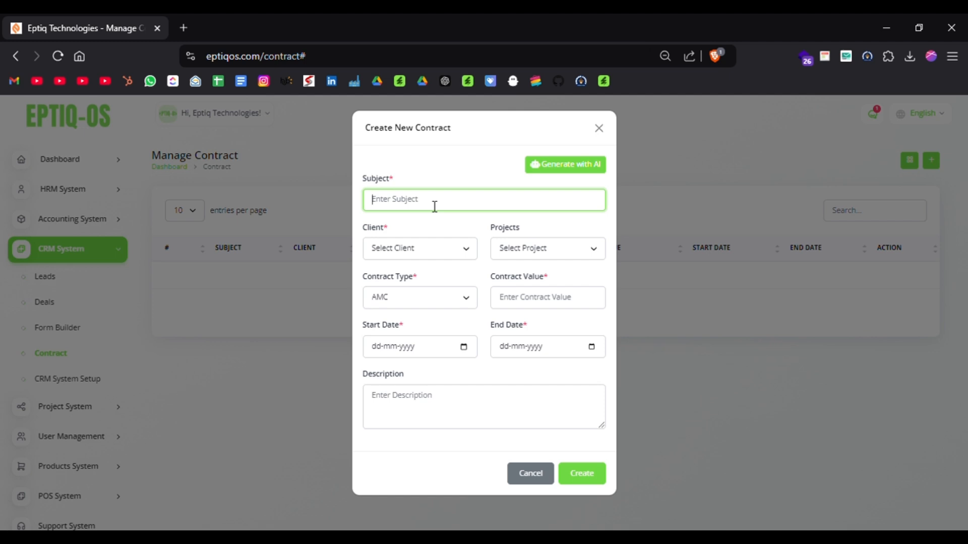
pyautogui.write('Billing software')
pyautogui.press('Tab')
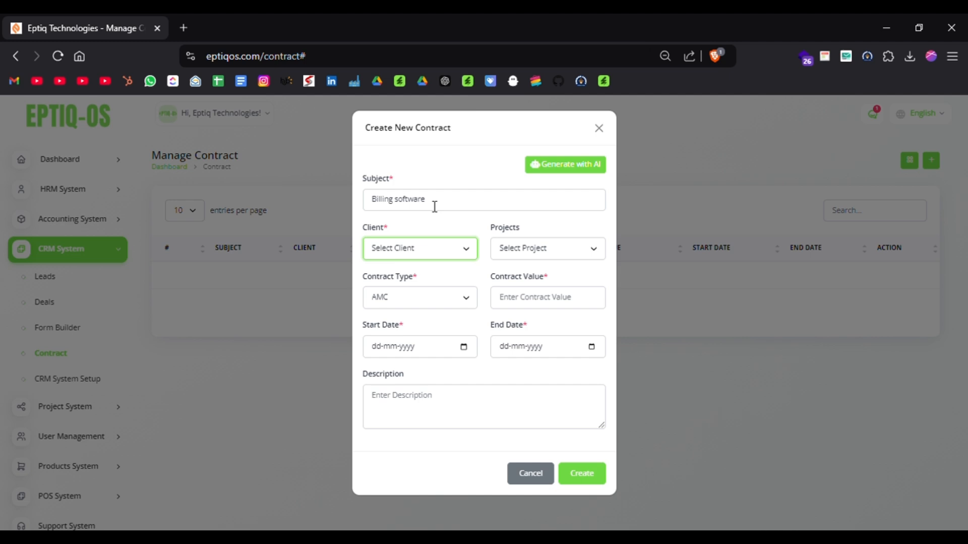
pyautogui.press('Down')
pyautogui.press('Tab')
pyautogui.press('Down')
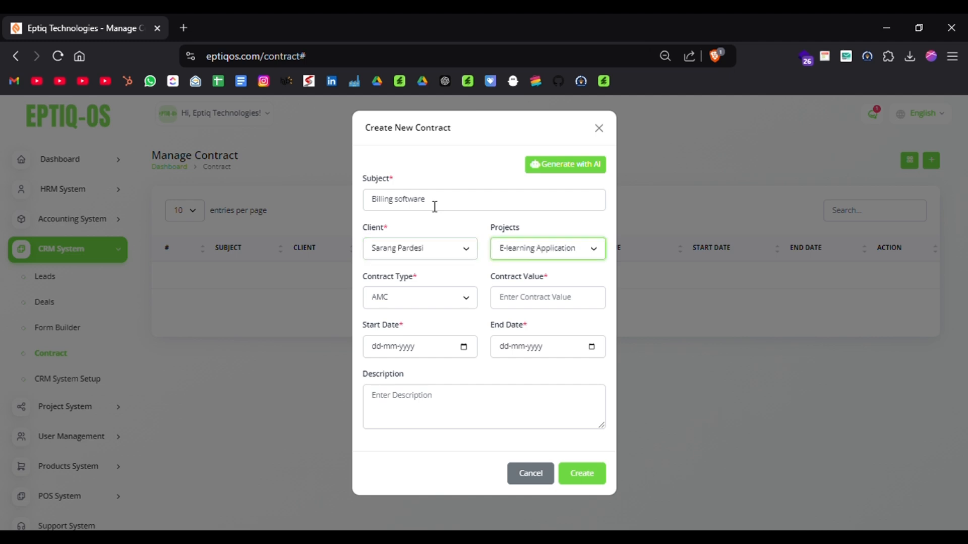
pyautogui.press('Down')
pyautogui.press('Tab')
pyautogui.press('Tab')
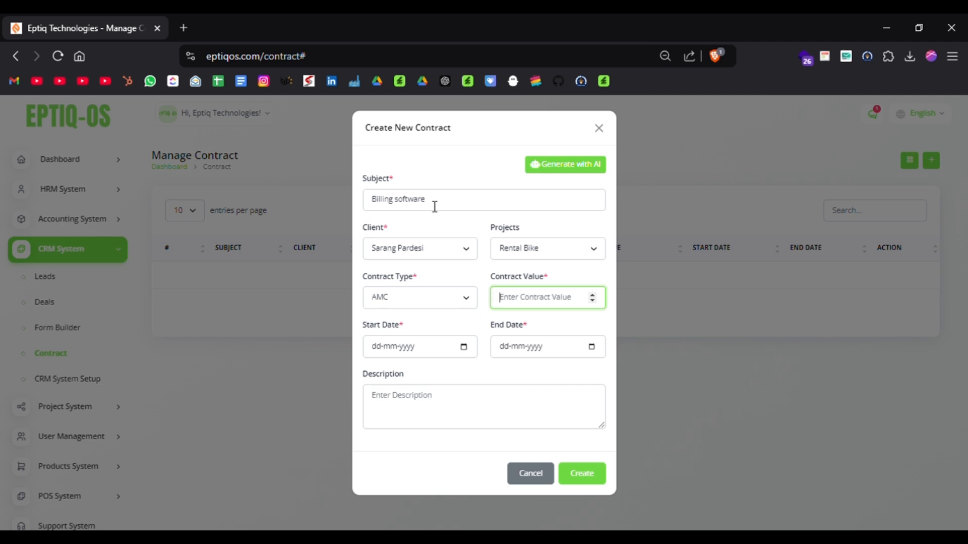
pyautogui.write('145000')
pyautogui.press('Tab')
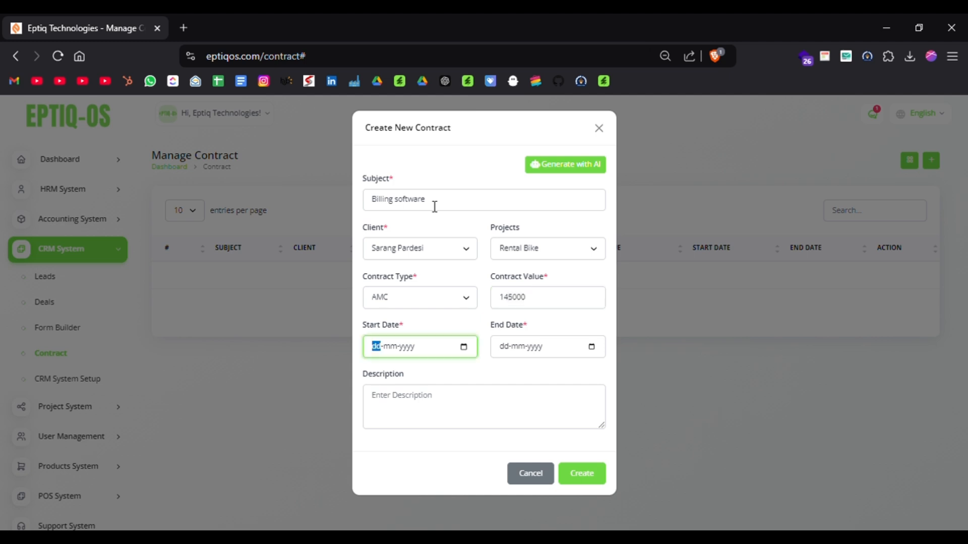
pyautogui.press('Return')
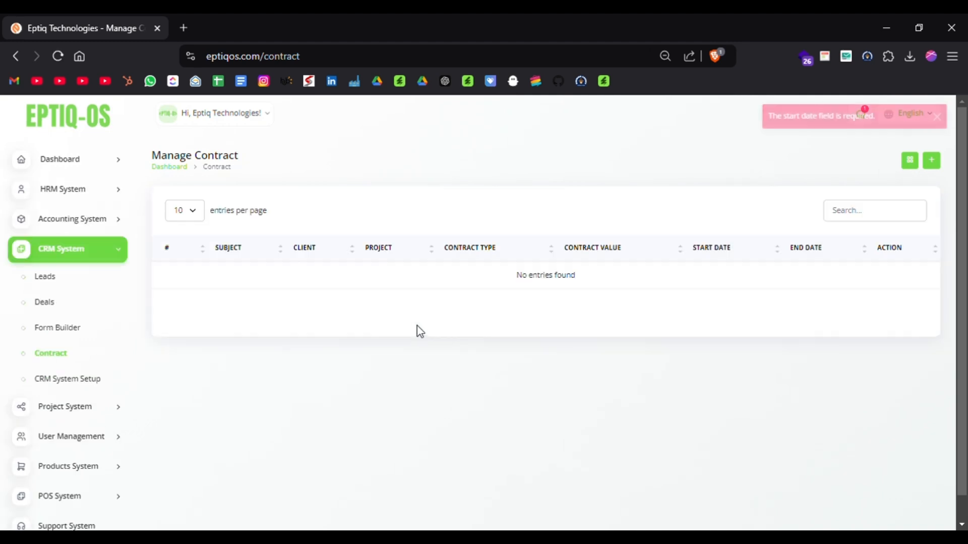
# Start a new AMC contract with subject "Billing software", the available client and the Ecommerce Application project.
pyautogui.click(931, 160)
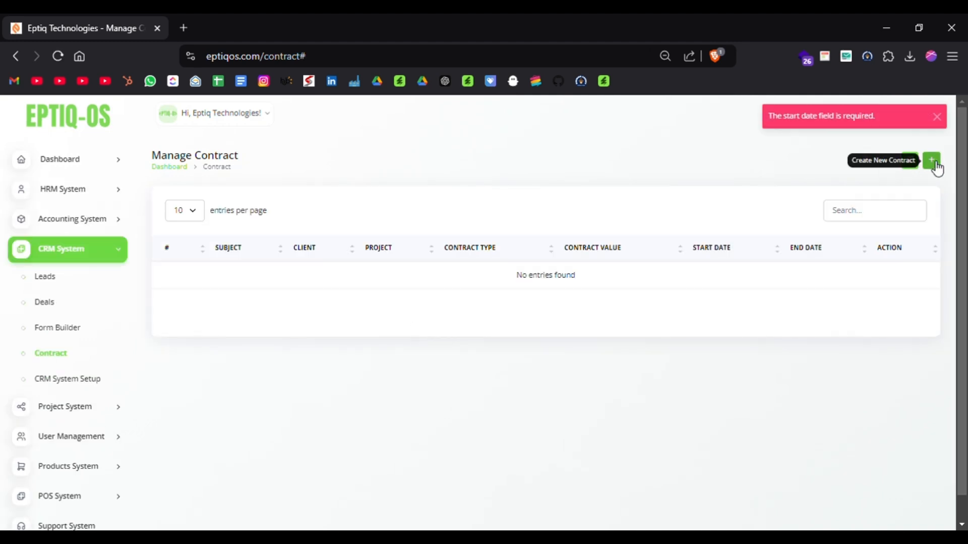
pyautogui.click(443, 207)
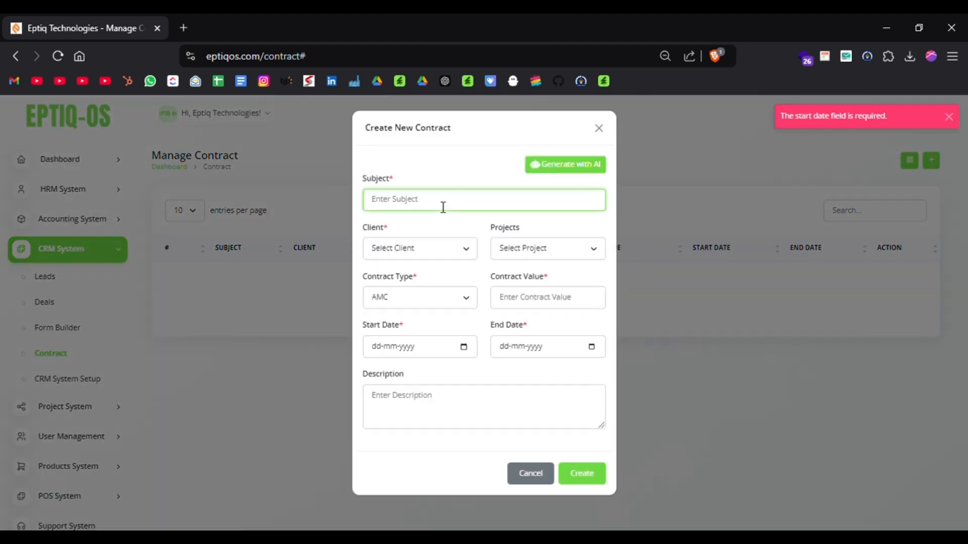
pyautogui.click(469, 235)
pyautogui.click(426, 254)
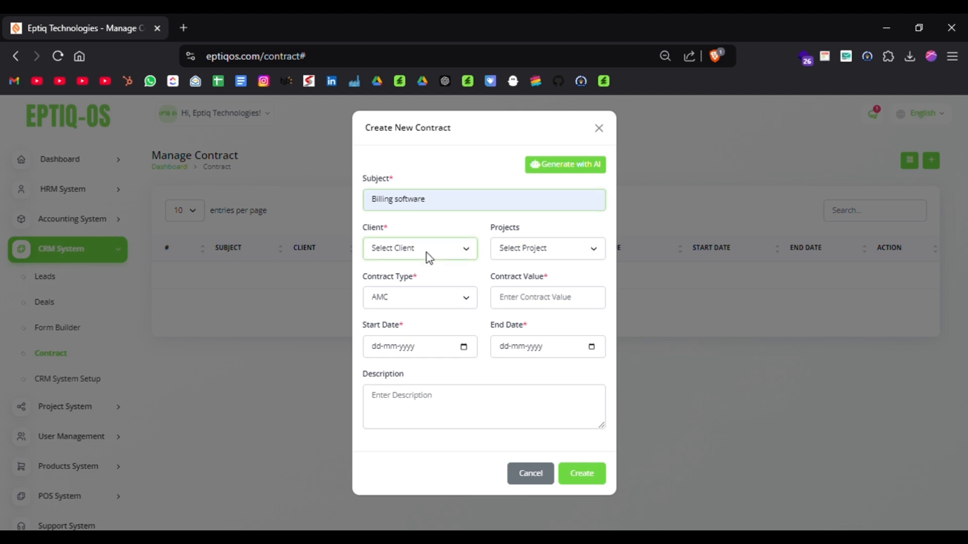
pyautogui.click(412, 282)
pyautogui.press('Tab')
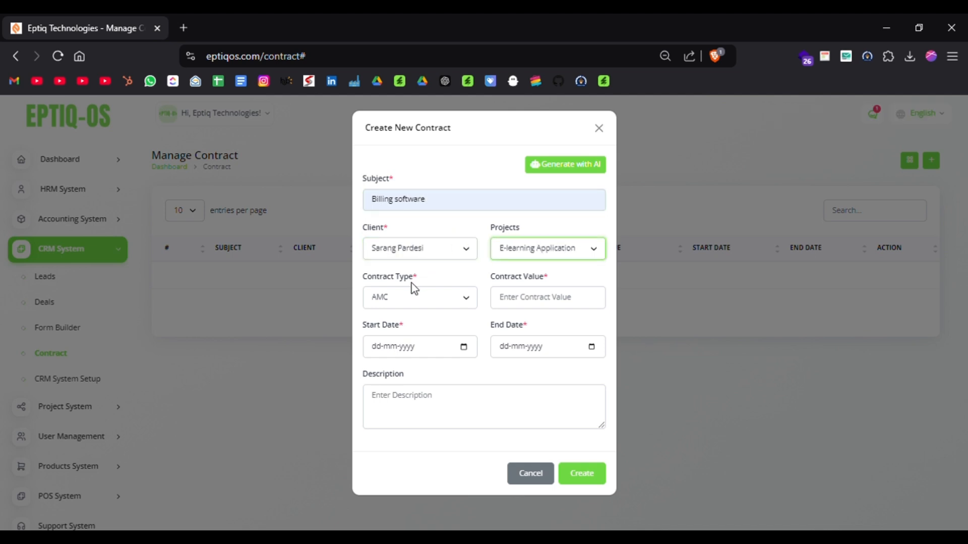
pyautogui.press('Down')
pyautogui.press('Down')
pyautogui.press('Up')
pyautogui.press('Down')
pyautogui.click(417, 298)
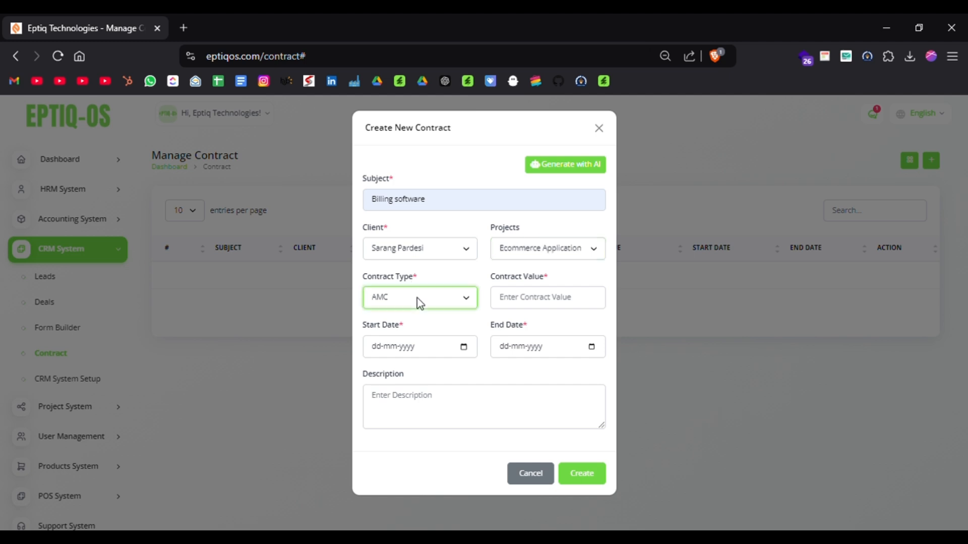
# Set the contract value to 145000, start date to 19-12-2024 and end date to 23-12-2024, and create the contract.
pyautogui.click(529, 301)
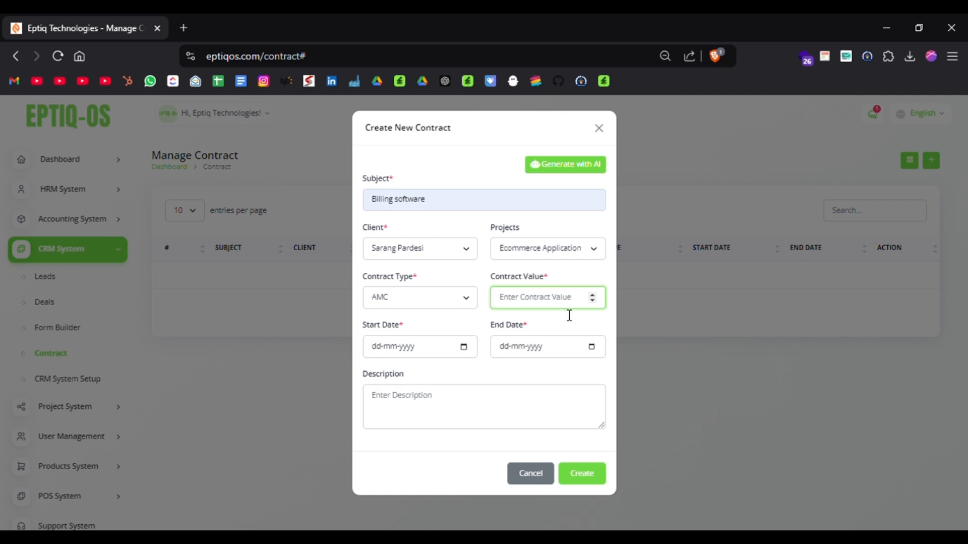
pyautogui.write('145000')
pyautogui.click(463, 347)
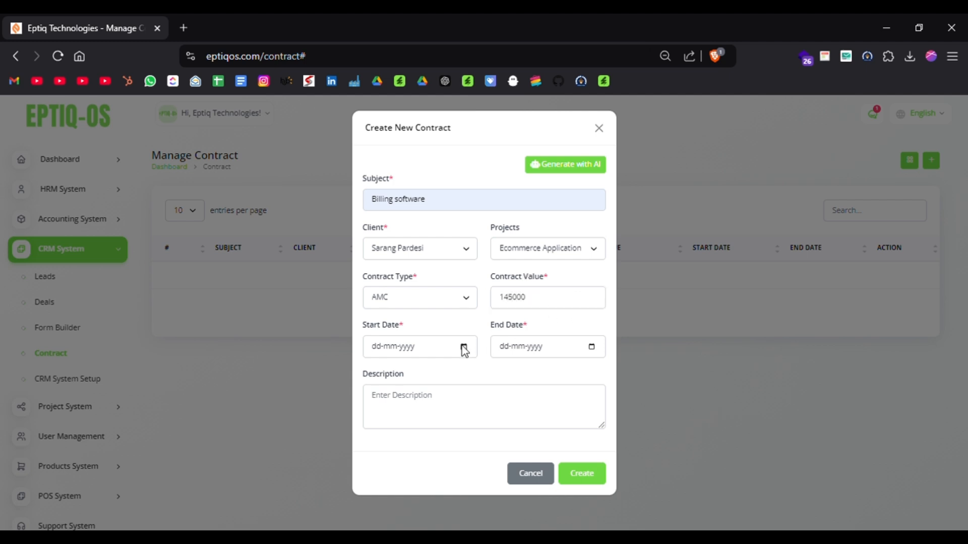
pyautogui.click(417, 456)
pyautogui.click(503, 467)
pyautogui.click(592, 470)
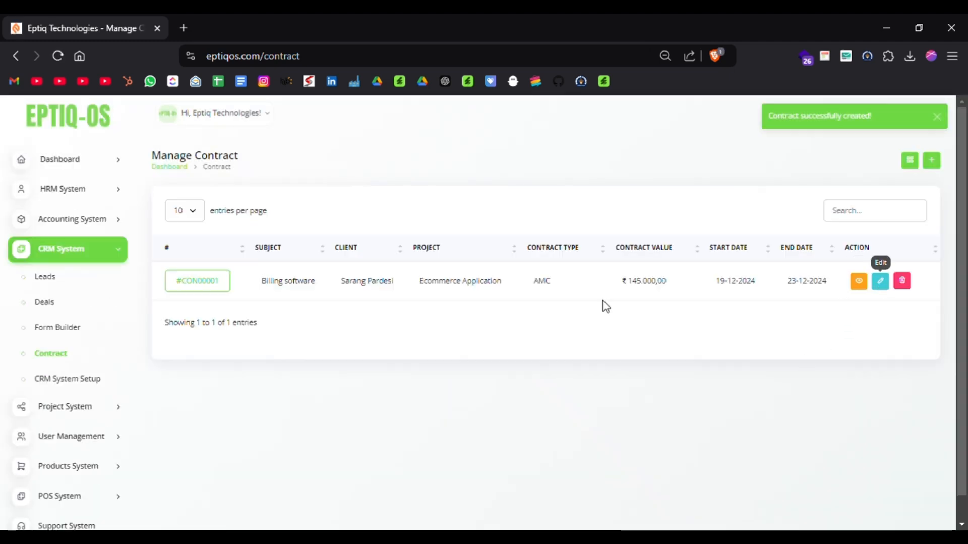
# Open the Billing software contract and examine its detail, description, attachments, comments and notes sections.
pyautogui.click(205, 277)
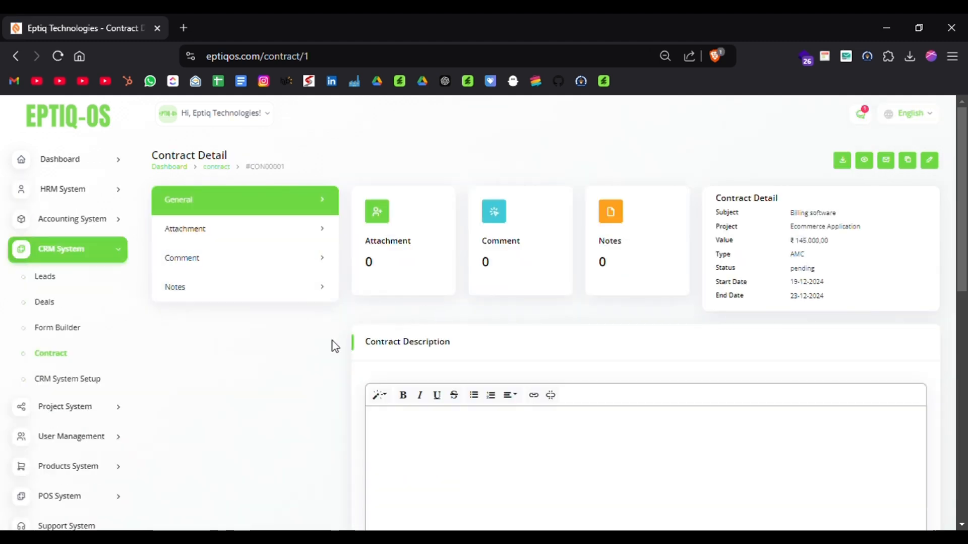
pyautogui.scroll(-1, 331, 343)
pyautogui.scroll(-5, 332, 341)
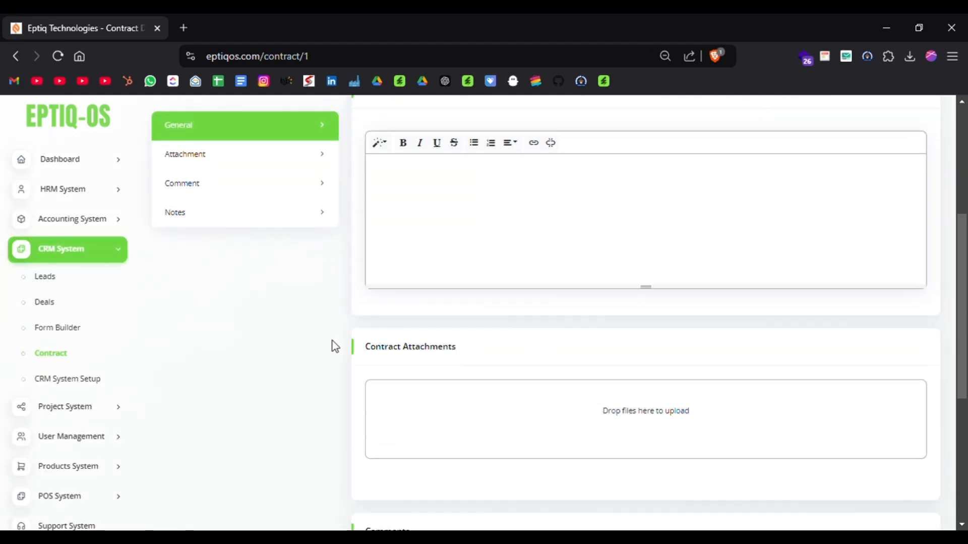
pyautogui.scroll(-4, 332, 341)
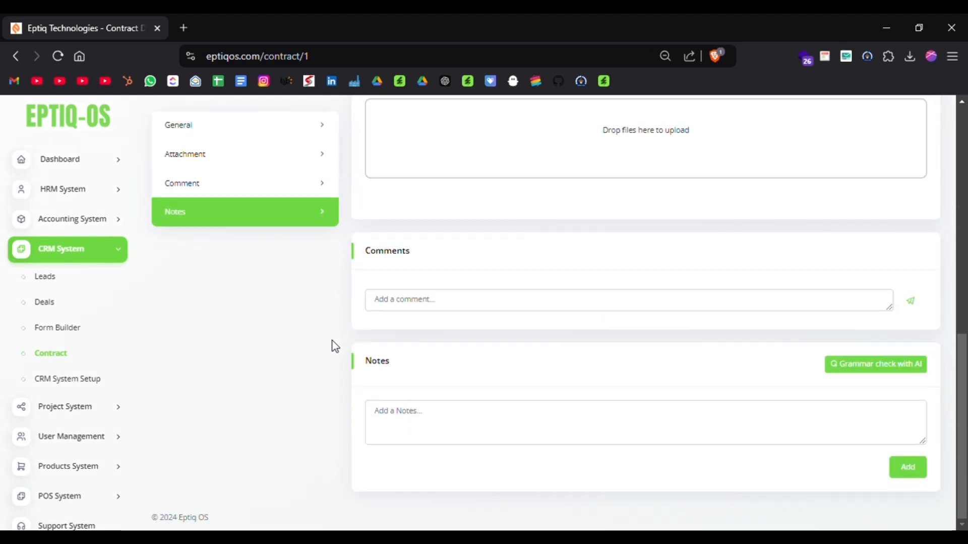
pyautogui.scroll(10, 332, 340)
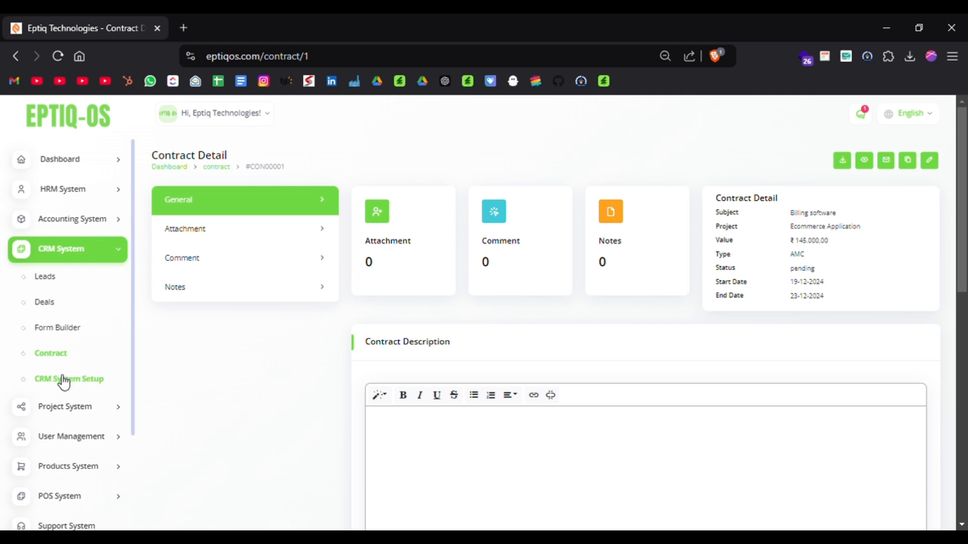
# Open the CRM System Setup and view its pipelines, lead stages, deal stages, sources, labels and contract types.
pyautogui.click(65, 381)
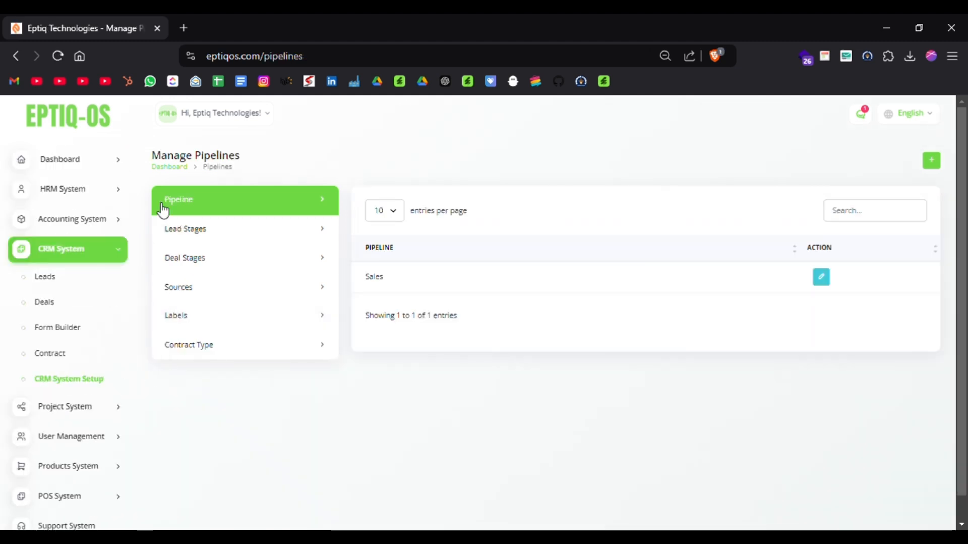
pyautogui.click(202, 232)
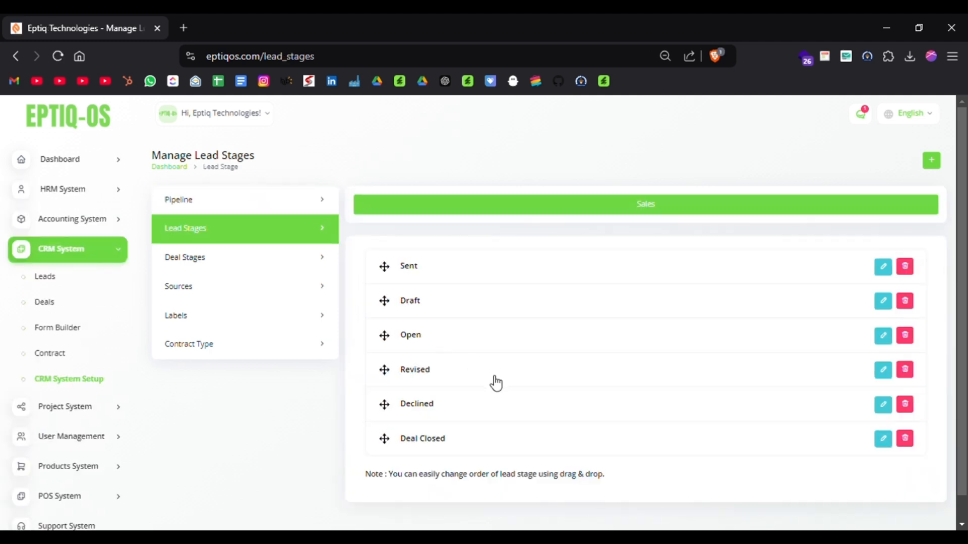
pyautogui.scroll(-1, 496, 384)
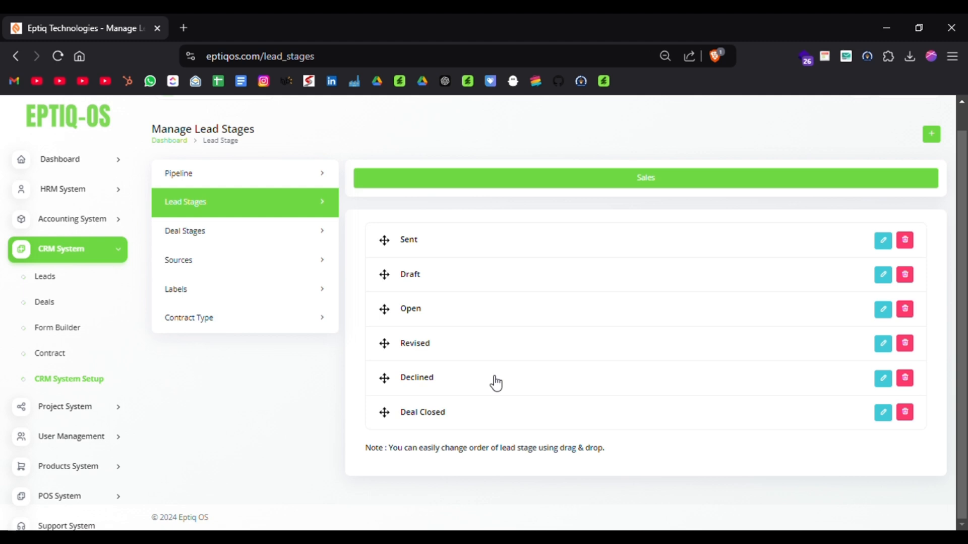
pyautogui.click(242, 238)
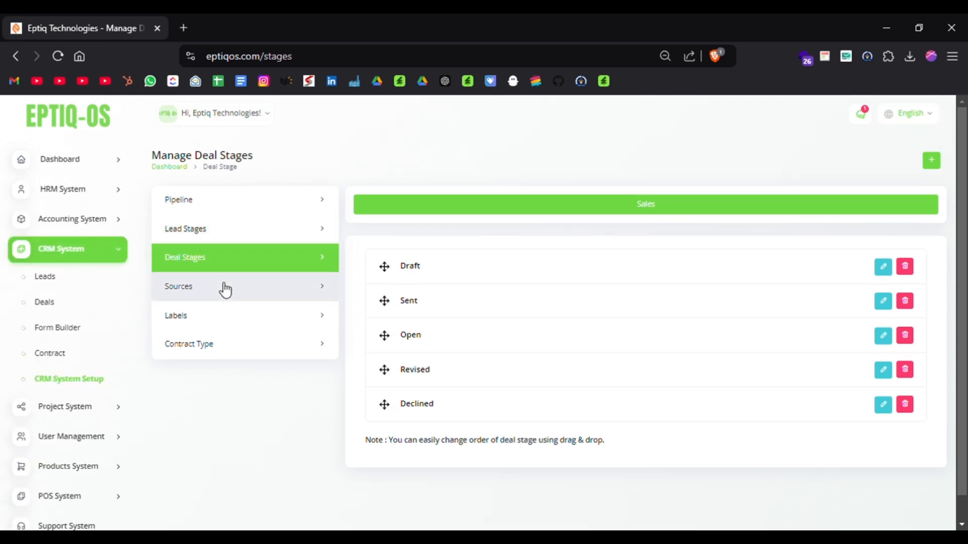
pyautogui.click(219, 285)
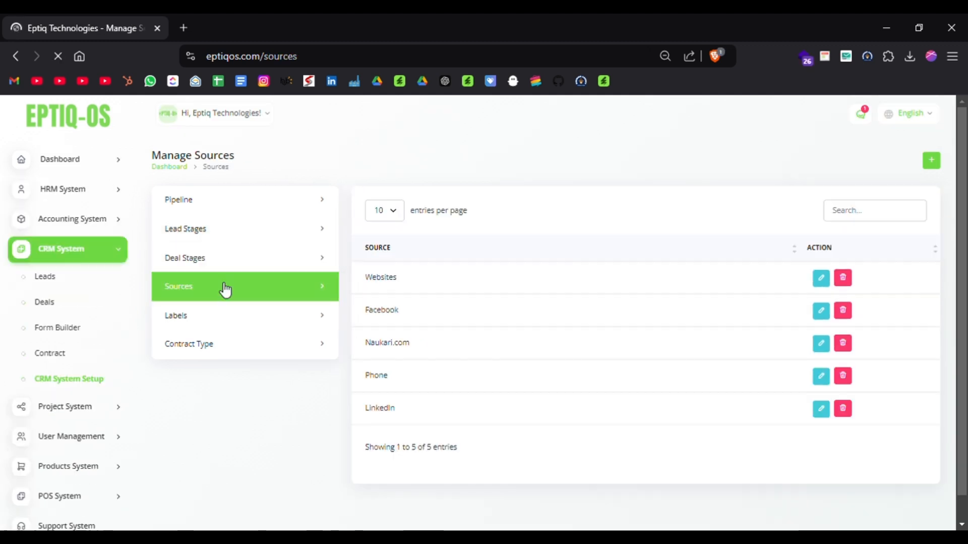
pyautogui.click(226, 328)
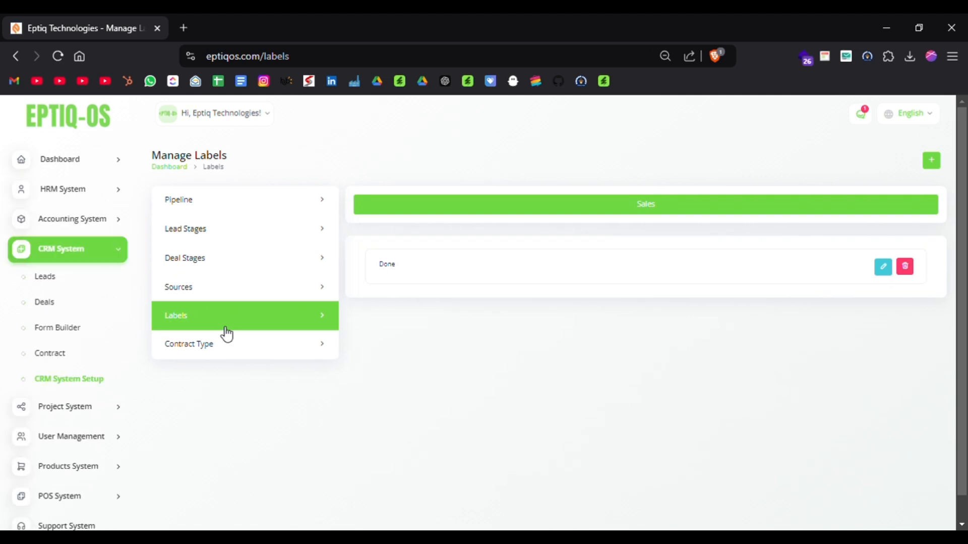
pyautogui.click(217, 359)
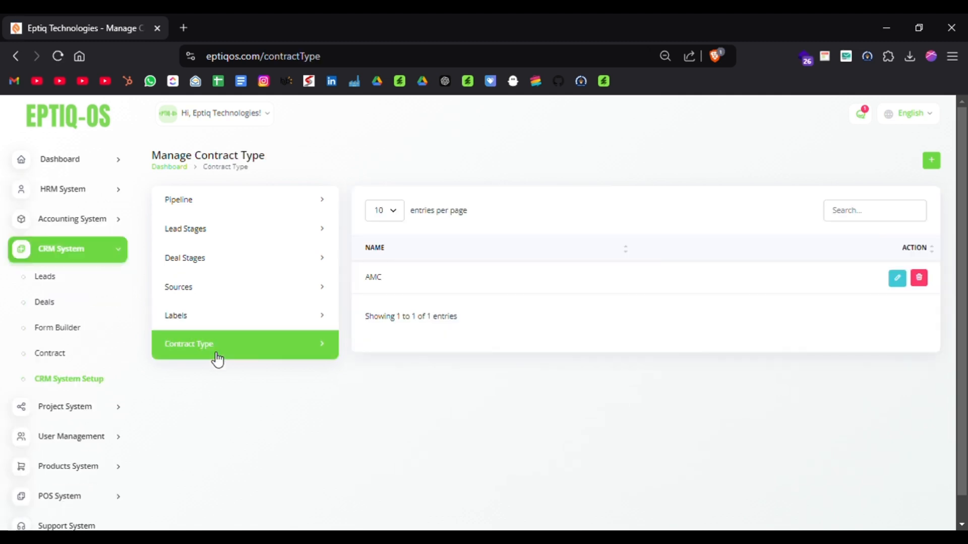
# Open the Project System's Projects page, examine the Create Project form's fields and cancel it.
pyautogui.click(116, 254)
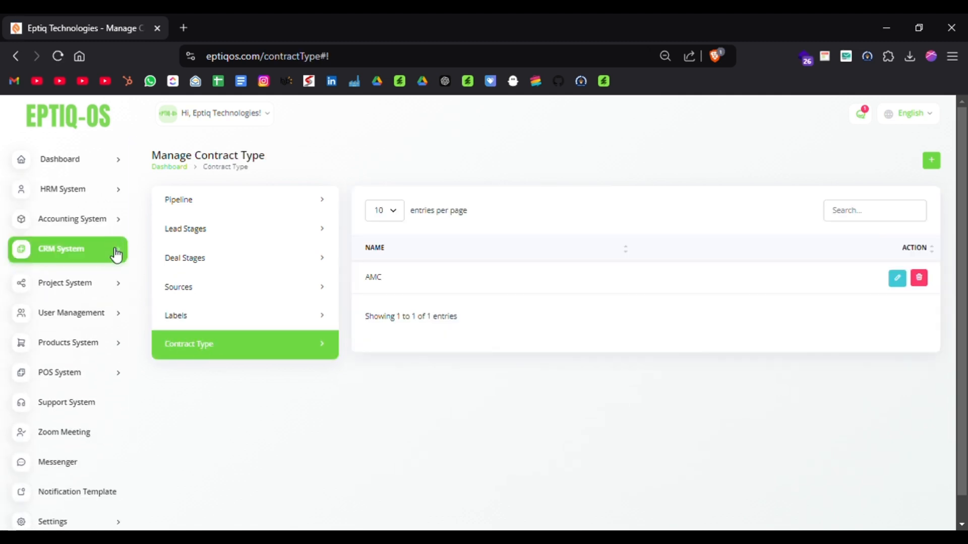
pyautogui.click(89, 291)
pyautogui.click(49, 312)
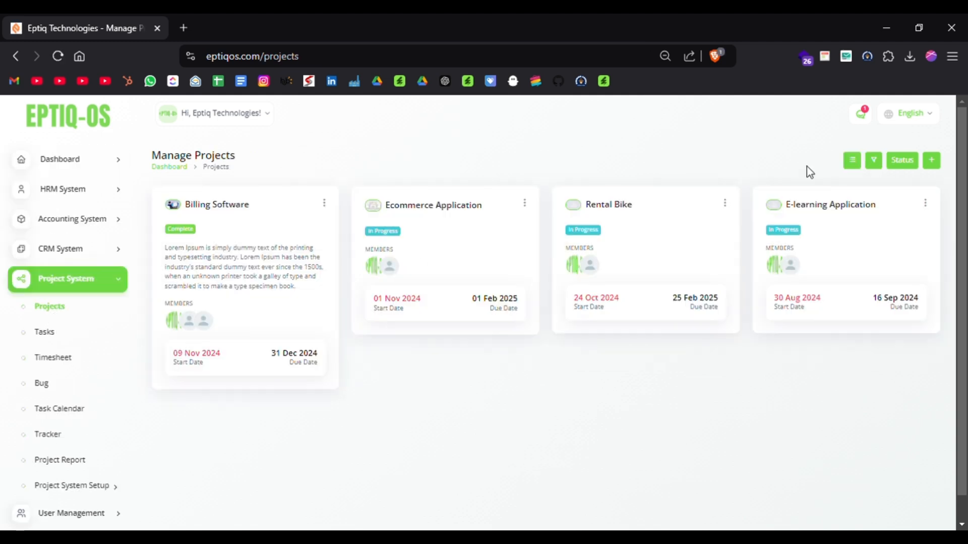
pyautogui.click(932, 162)
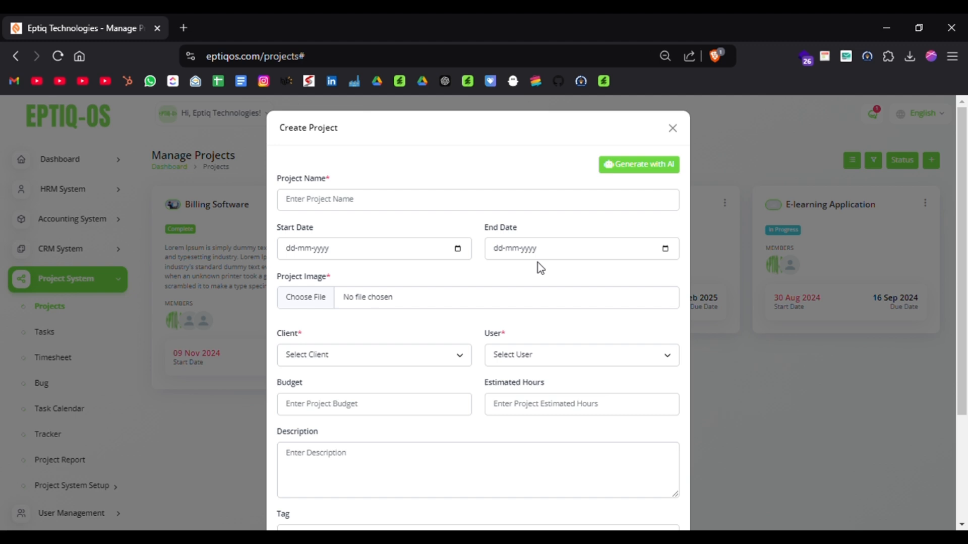
pyautogui.scroll(-1, 386, 303)
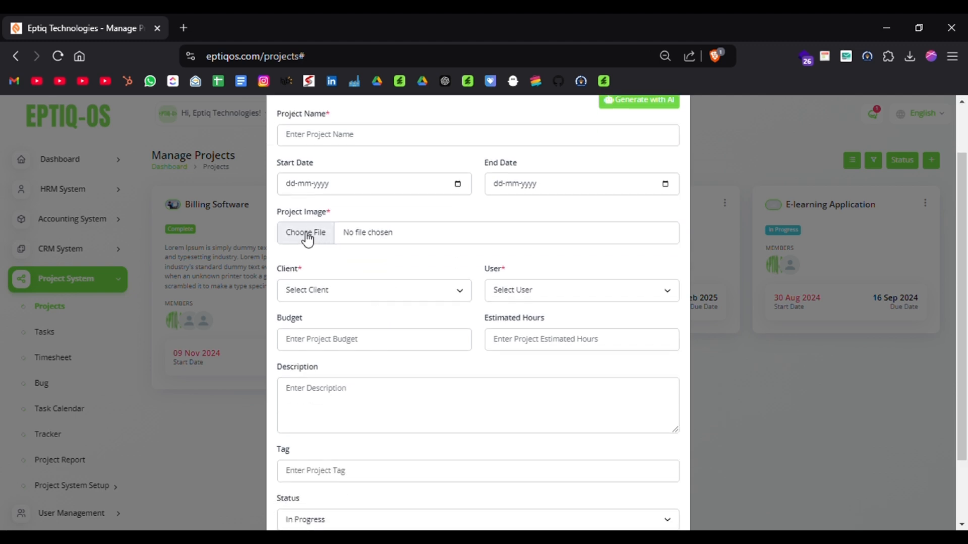
pyautogui.click(344, 290)
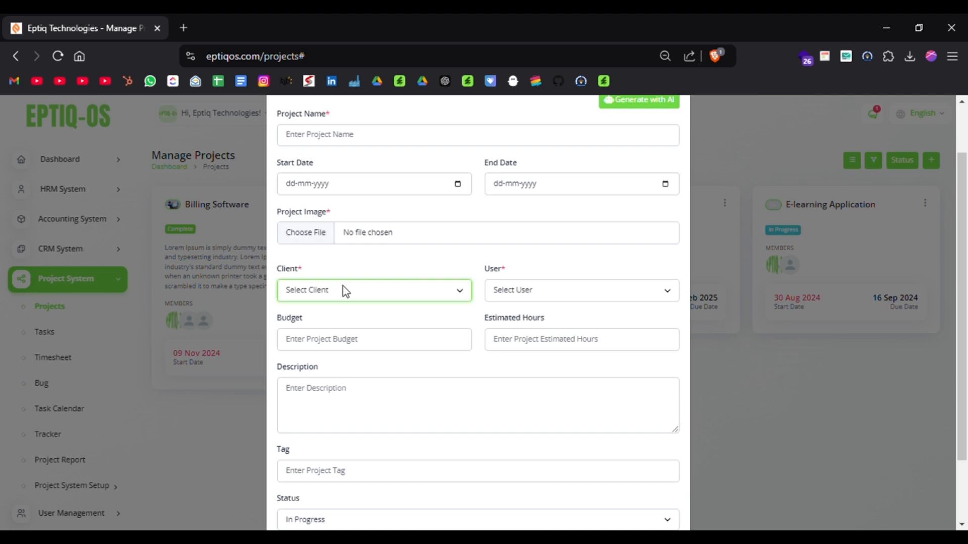
pyautogui.click(507, 297)
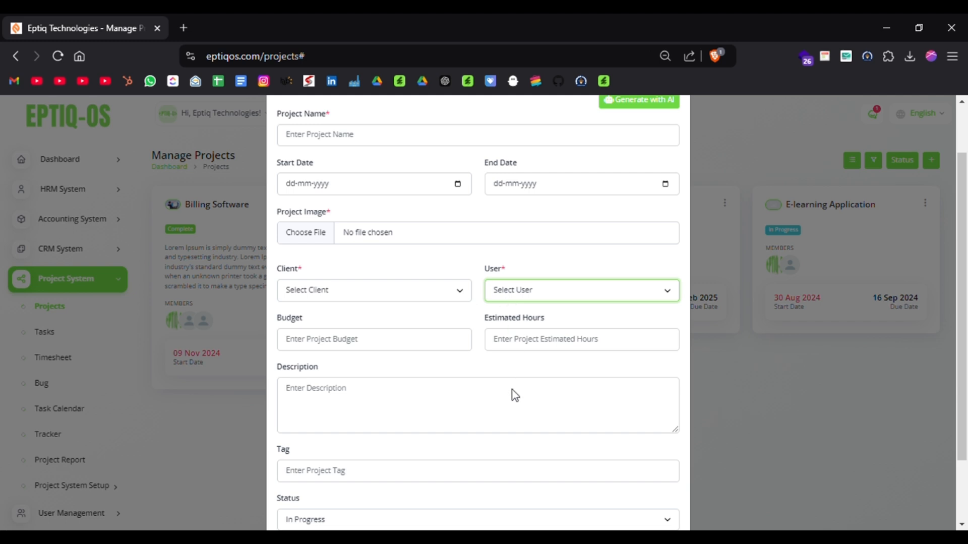
pyautogui.click(442, 320)
pyautogui.scroll(-2, 441, 319)
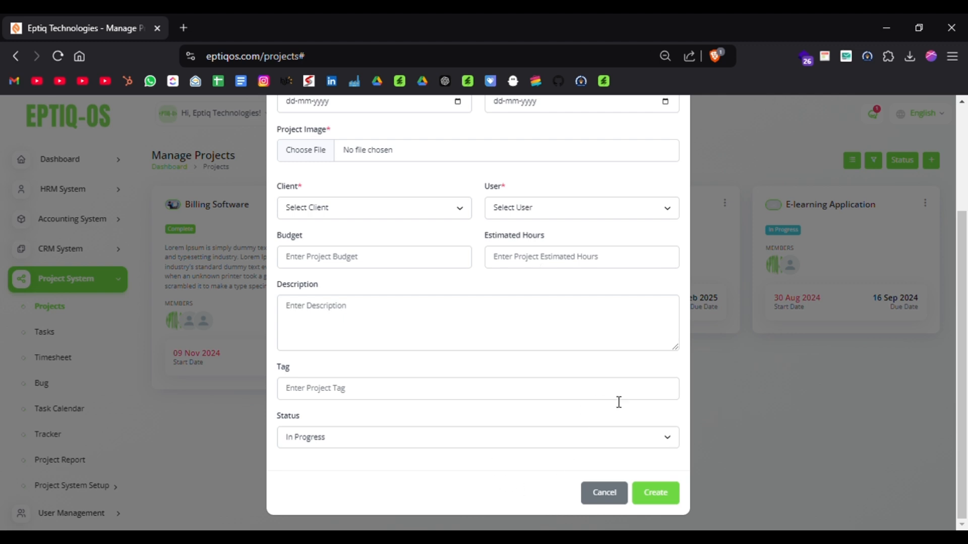
pyautogui.click(611, 499)
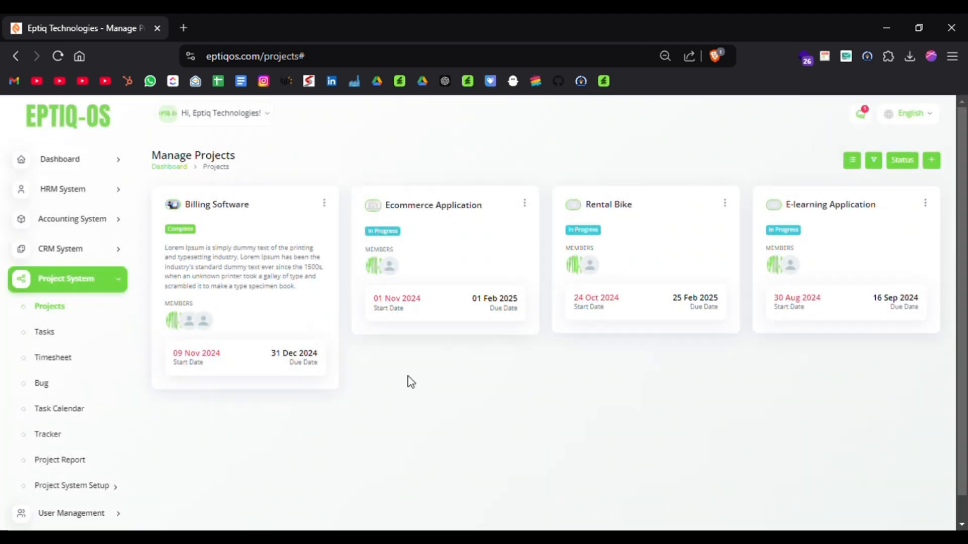
# Open the Billing Software project and examine its task, budget, expense and last-seven-days summaries.
pyautogui.click(222, 208)
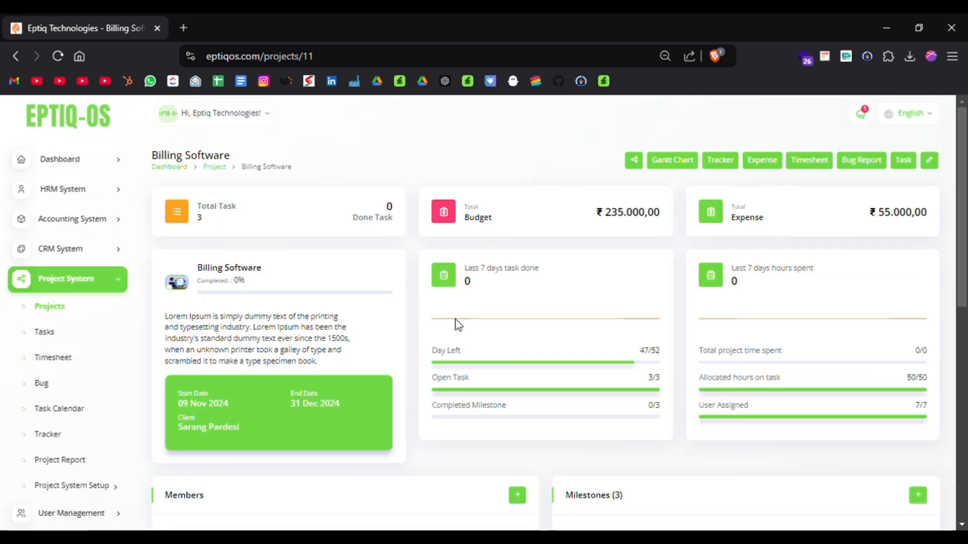
pyautogui.scroll(-5, 456, 324)
pyautogui.scroll(5, 457, 324)
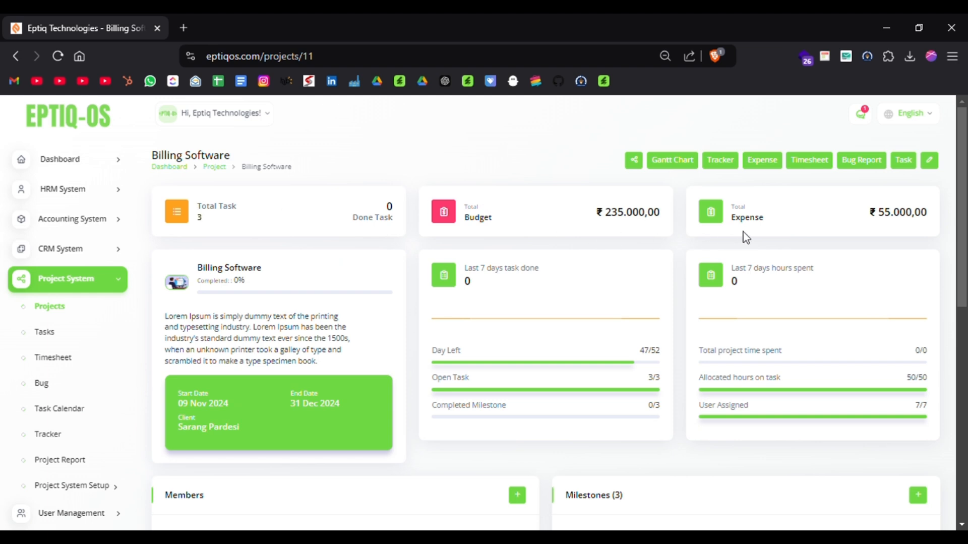
pyautogui.scroll(-1, 743, 234)
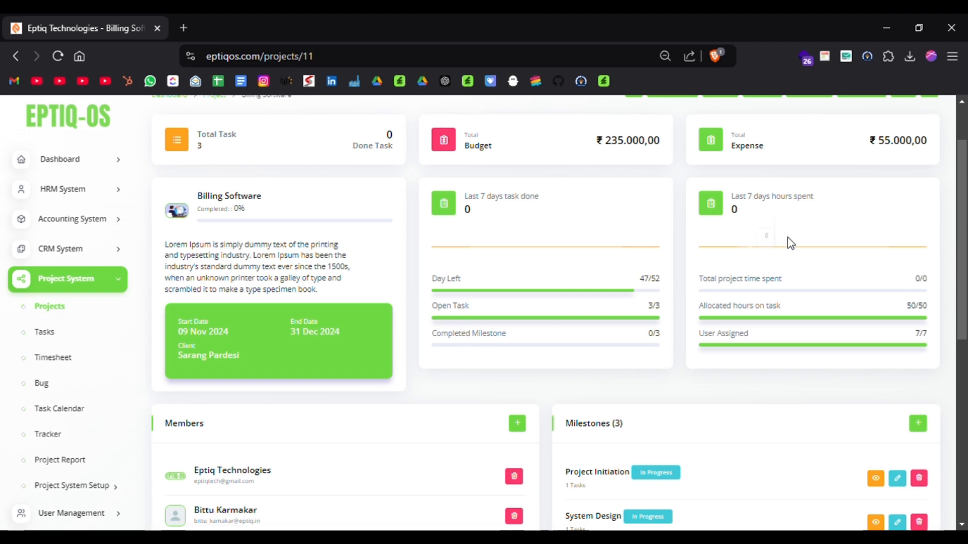
pyautogui.scroll(-3, 795, 272)
pyautogui.scroll(2, 797, 273)
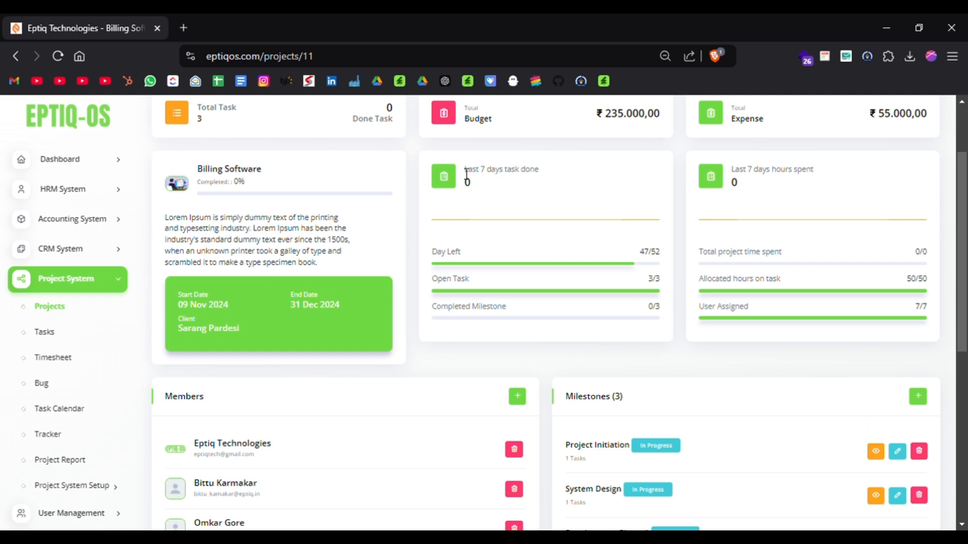
pyautogui.doubleClick(501, 173)
pyautogui.doubleClick(783, 173)
# Examine the Billing Software project's members, milestones, activity log and attachments.
pyautogui.scroll(-3, 728, 273)
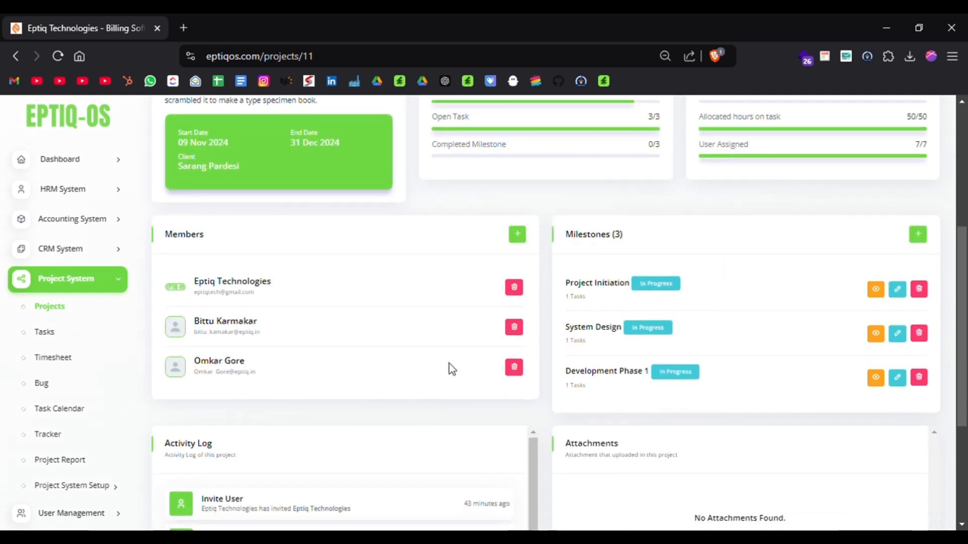
pyautogui.scroll(-1, 449, 364)
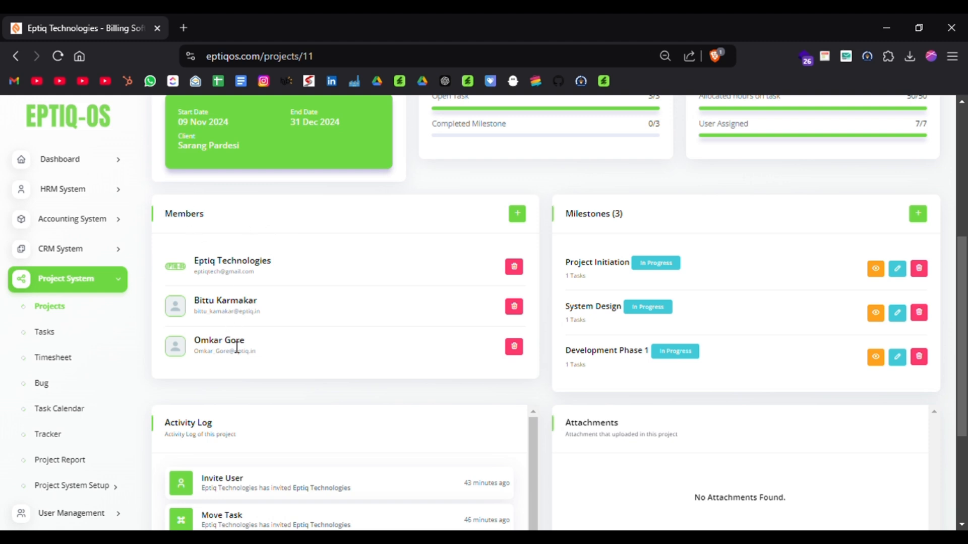
pyautogui.scroll(-1, 615, 230)
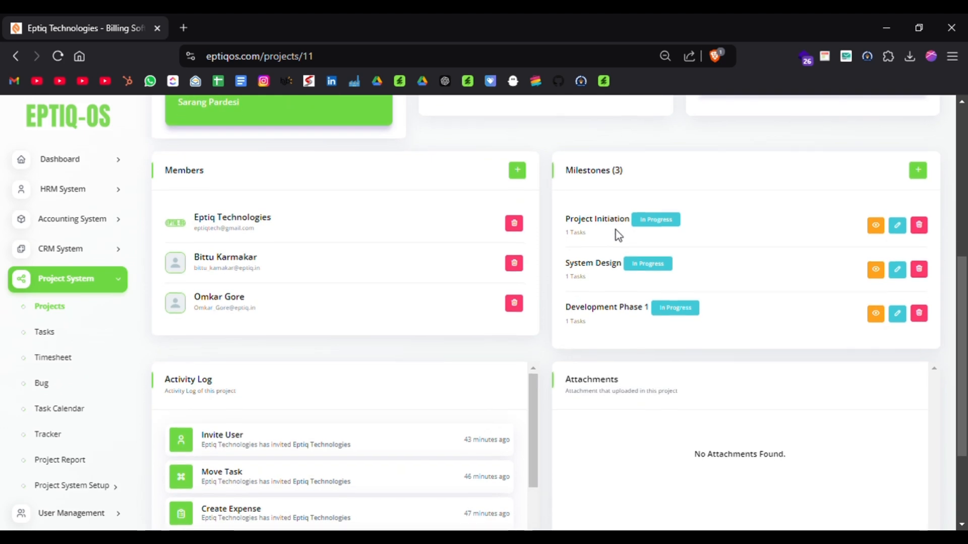
pyautogui.scroll(-3, 616, 233)
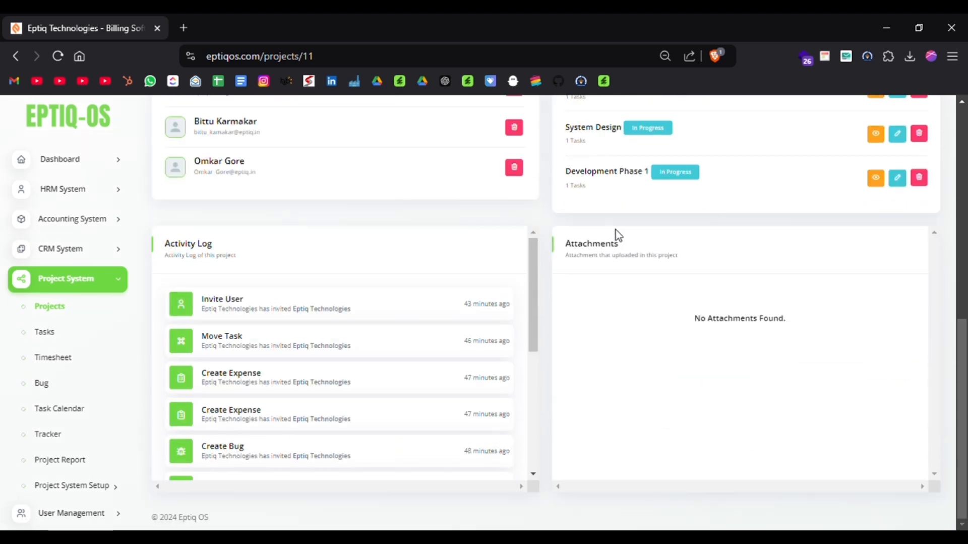
# Open the Billing Software project's task board and examine its stages from To Do to Deploy On server.
pyautogui.scroll(-5, 339, 378)
pyautogui.scroll(5, 339, 376)
pyautogui.scroll(10, 585, 247)
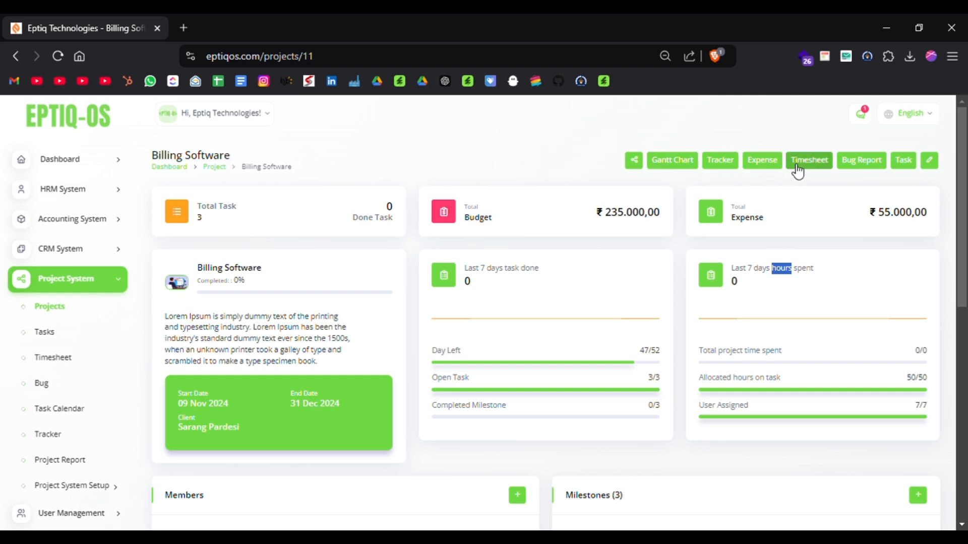
pyautogui.click(914, 169)
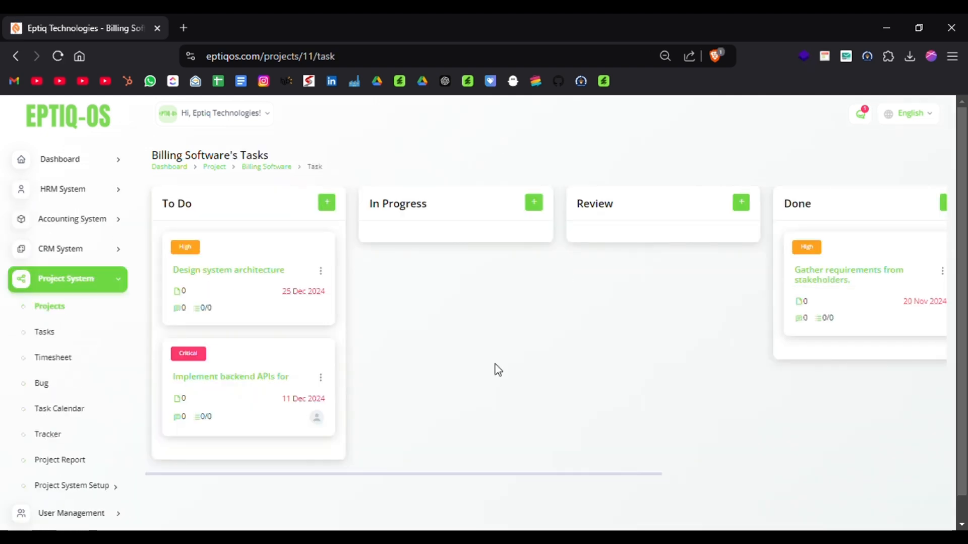
pyautogui.hscroll(5, 496, 370)
pyautogui.hscroll(-5, 496, 370)
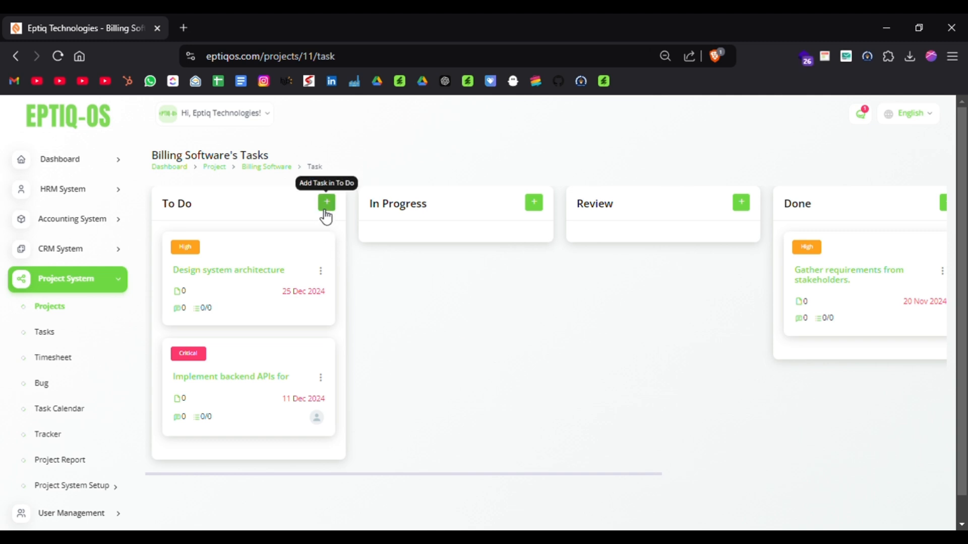
pyautogui.hscroll(5, 460, 225)
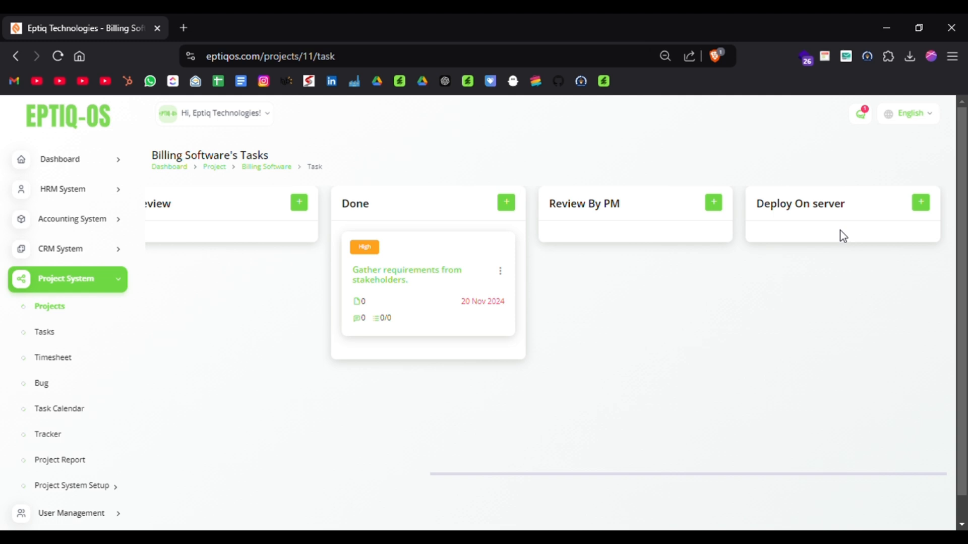
pyautogui.hscroll(-5, 843, 236)
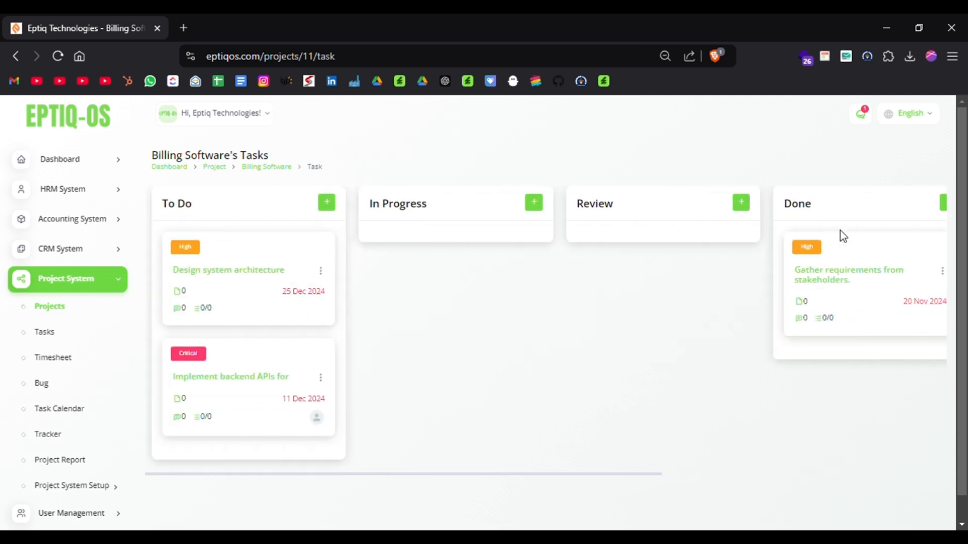
# Open the Design system architecture task and examine its details, checklist, attachments, activity and comments sections.
pyautogui.click(266, 272)
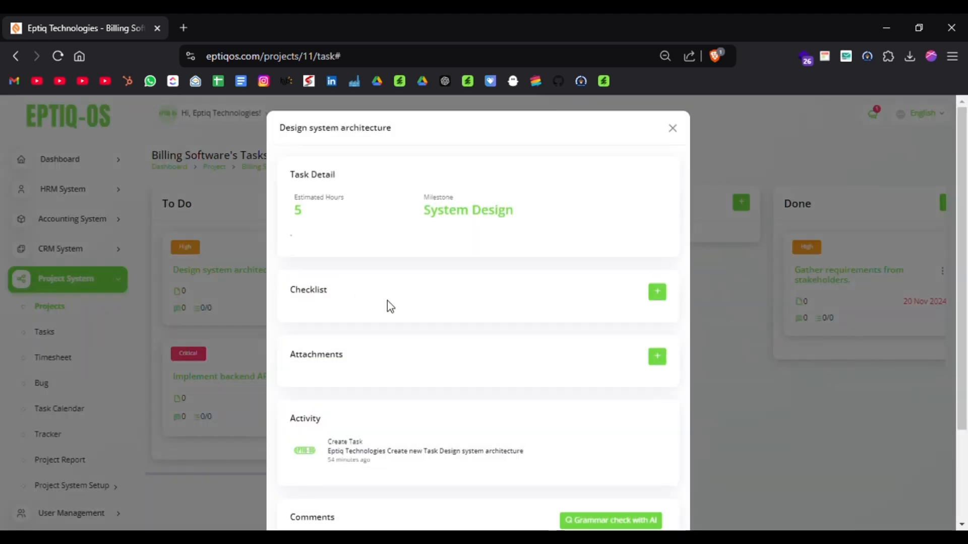
pyautogui.scroll(-3, 389, 305)
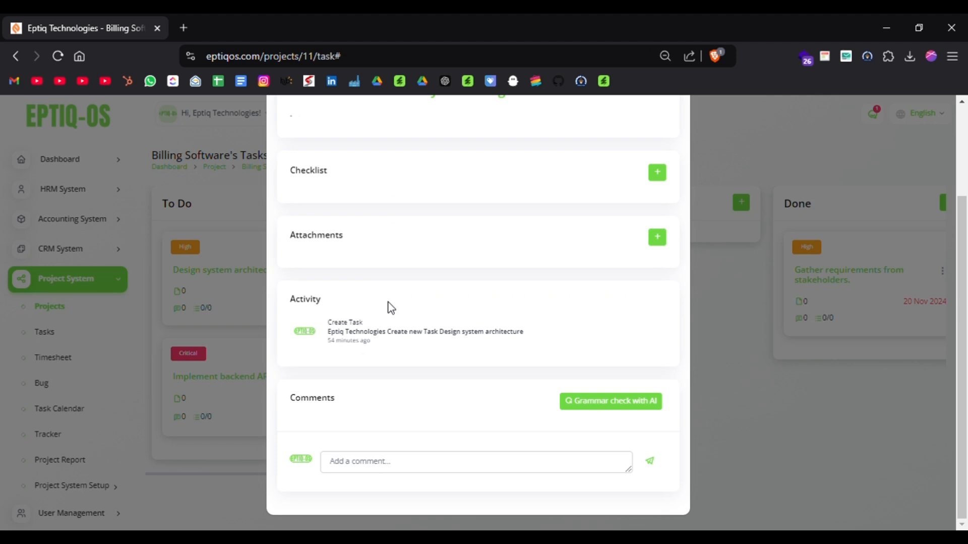
pyautogui.scroll(2, 602, 184)
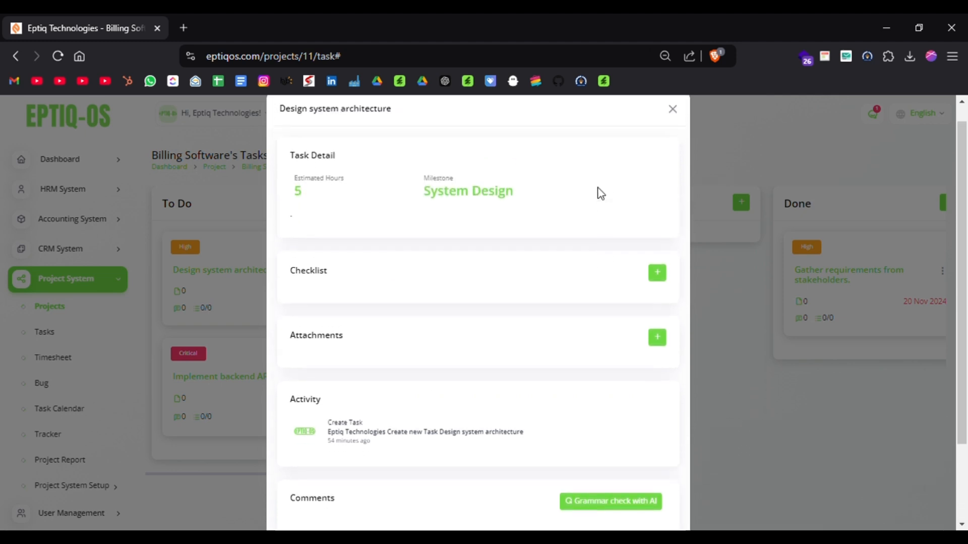
pyautogui.scroll(-2, 600, 194)
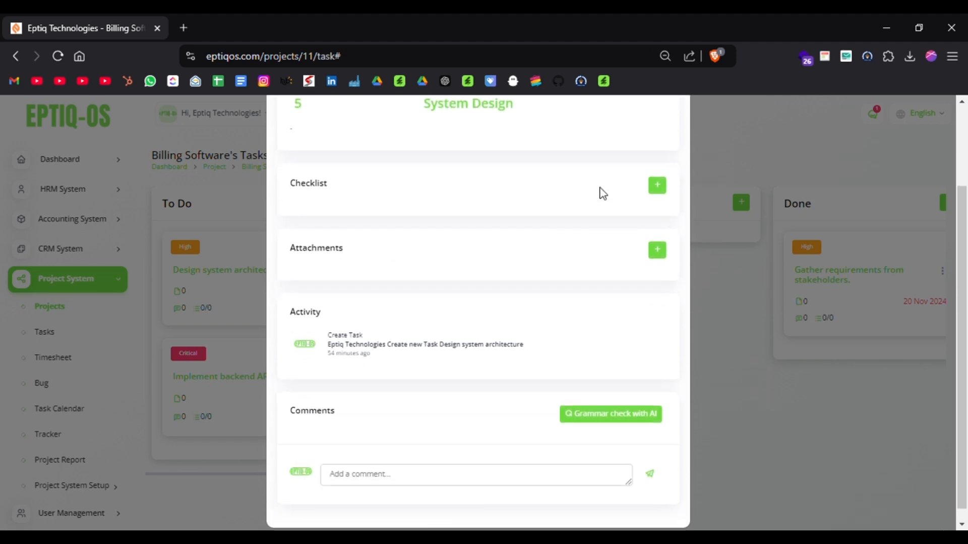
# Show the task's checklist and attachment entry fields, review the activity and comments sections, and close the task.
pyautogui.click(657, 185)
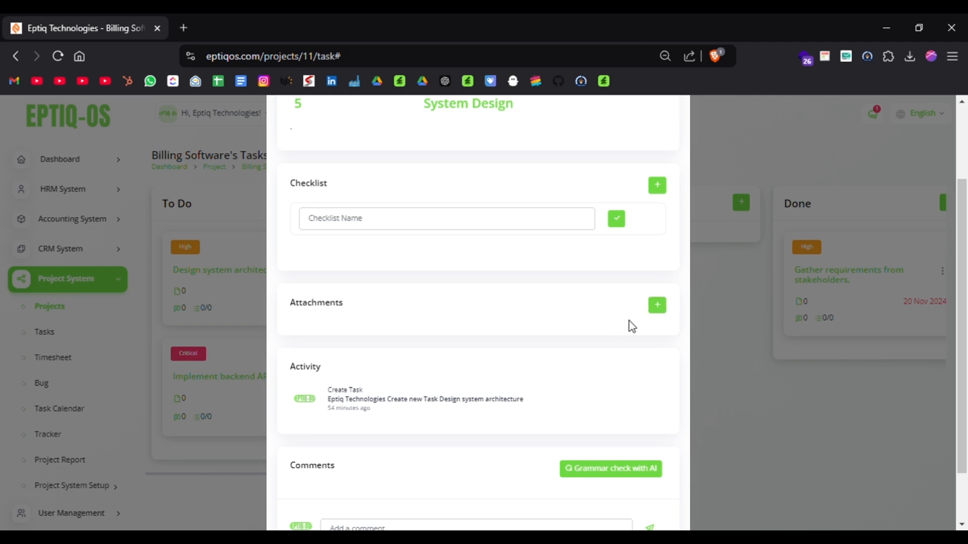
pyautogui.click(655, 307)
pyautogui.scroll(-4, 570, 340)
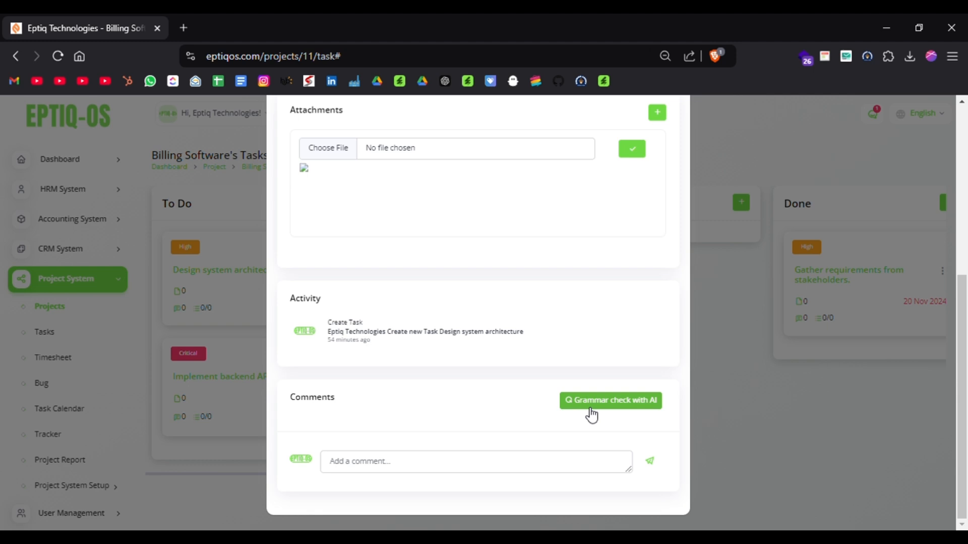
pyautogui.scroll(5, 592, 416)
pyautogui.scroll(-5, 585, 413)
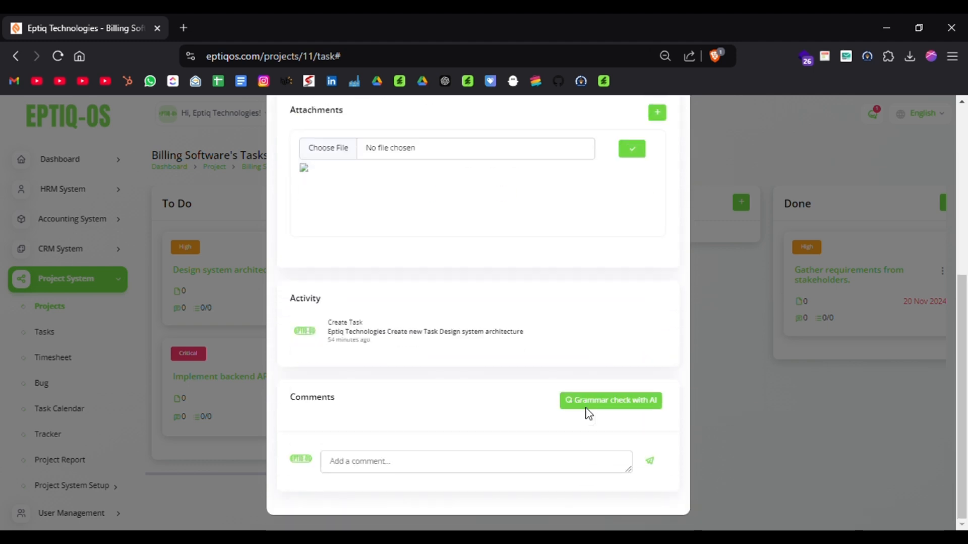
pyautogui.scroll(5, 509, 337)
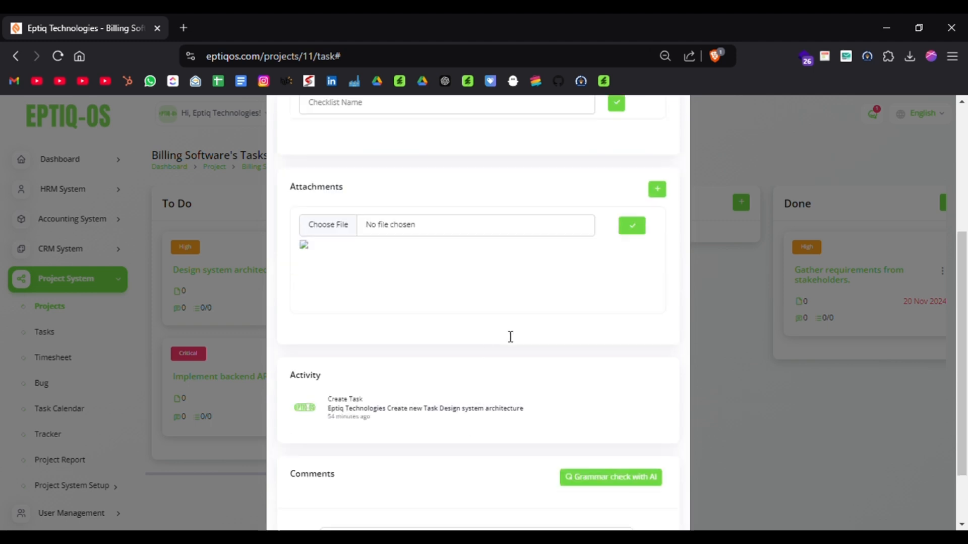
pyautogui.scroll(-5, 510, 337)
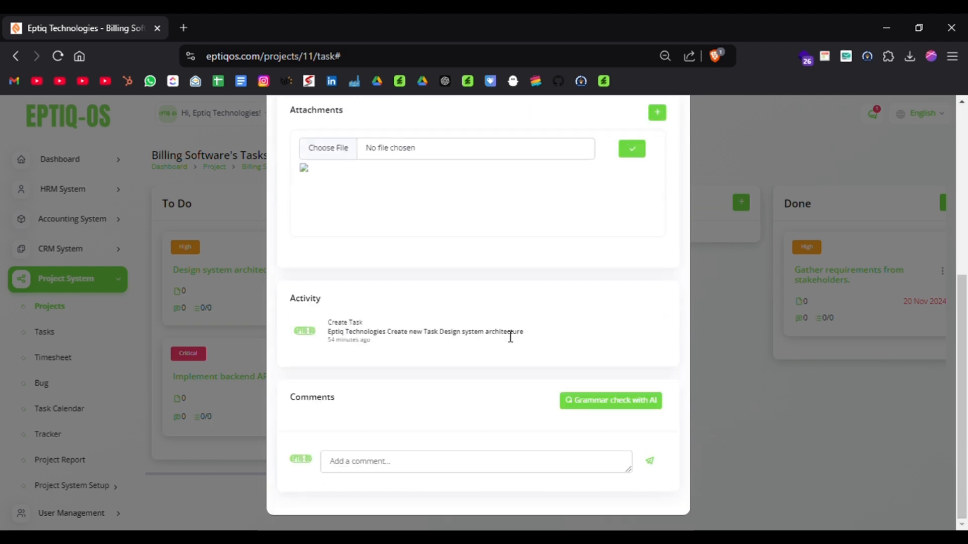
pyautogui.scroll(5, 511, 336)
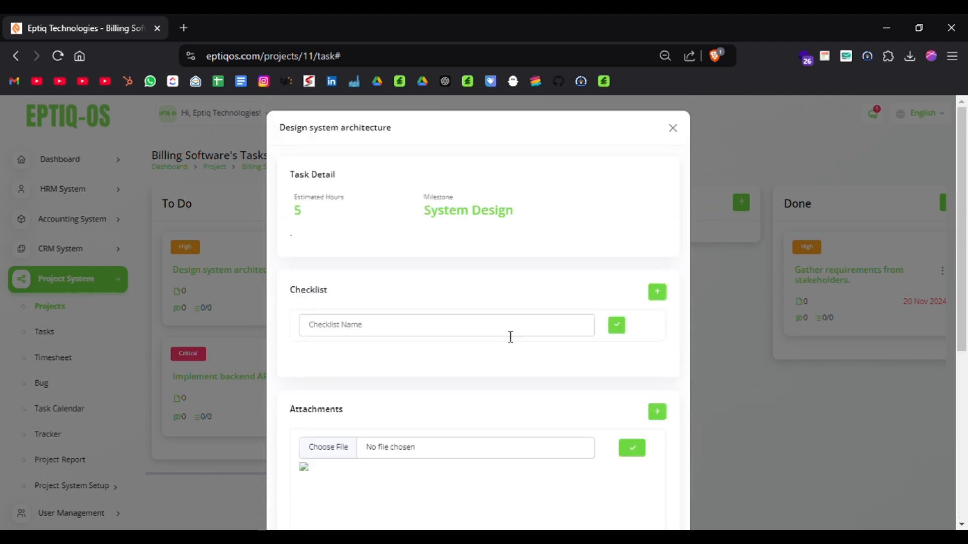
pyautogui.click(674, 129)
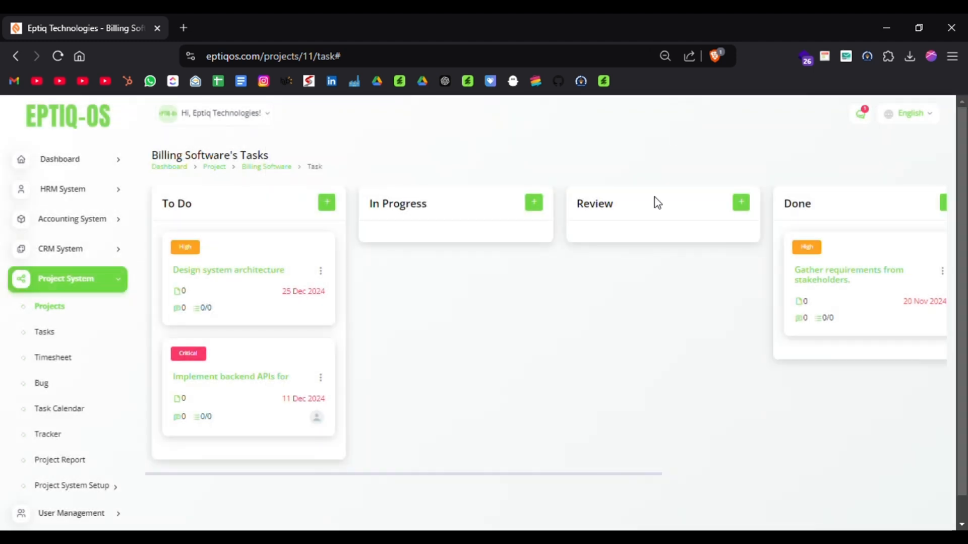
# Open the Project System's Tasks list and examine its stage, priority, end date, assignee and completion columns.
pyautogui.click(40, 341)
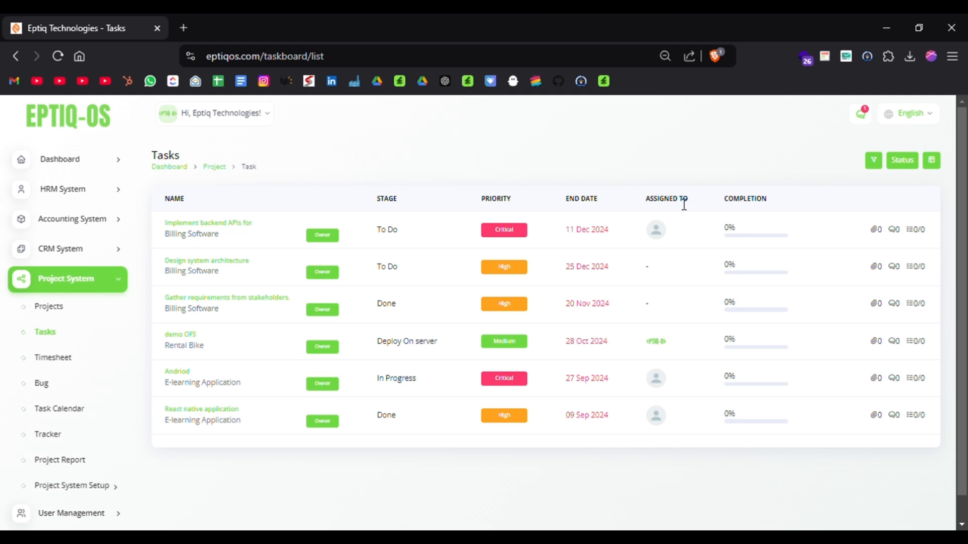
pyautogui.doubleClick(740, 208)
pyautogui.scroll(-1, 752, 372)
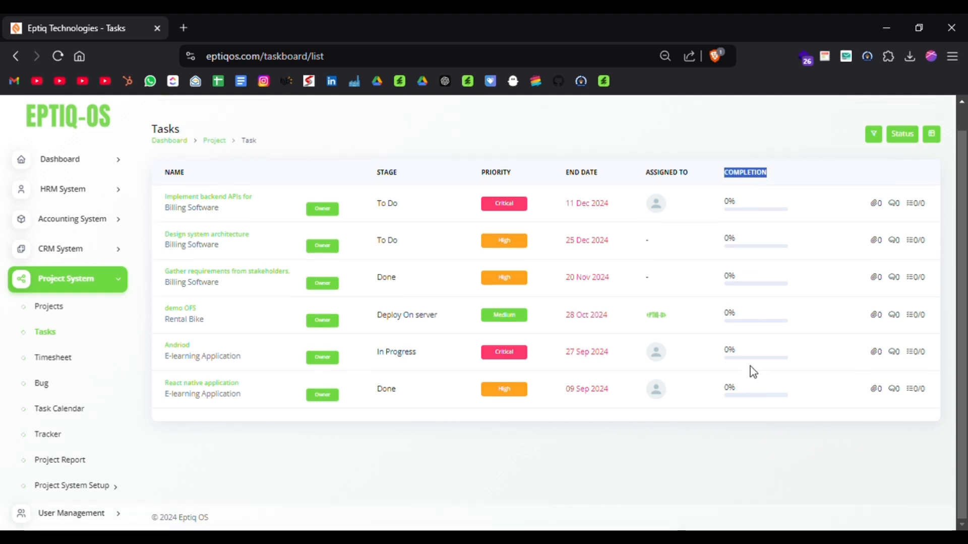
# Expand the User Management section to show its user, role and client pages.
pyautogui.scroll(-3, 60, 419)
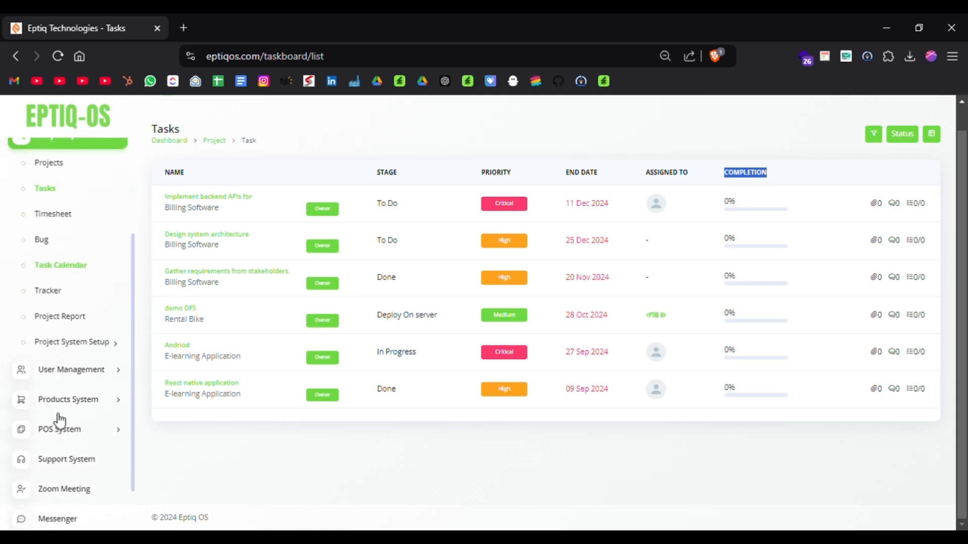
pyautogui.click(60, 370)
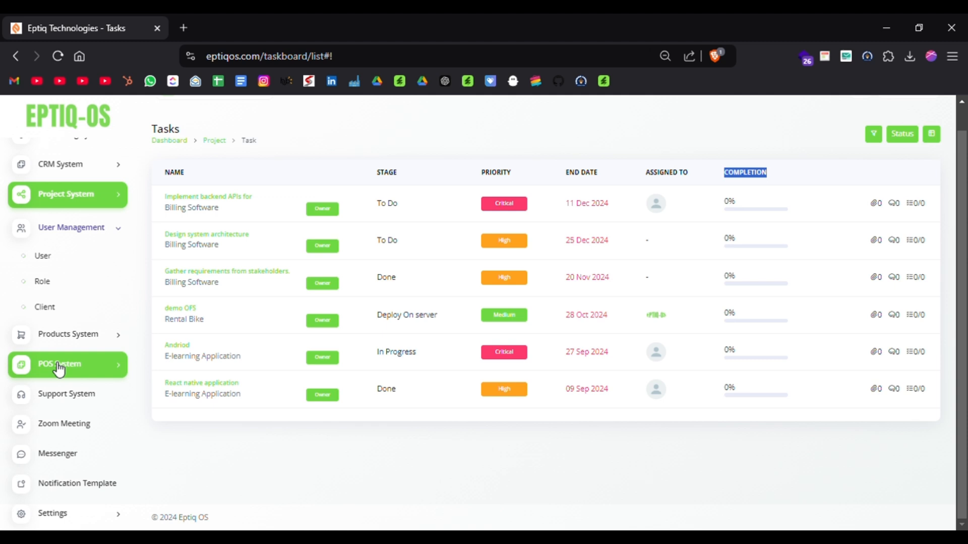
# Open the User page to review its user cards, and open the Role page to review the role permissions.
pyautogui.click(72, 267)
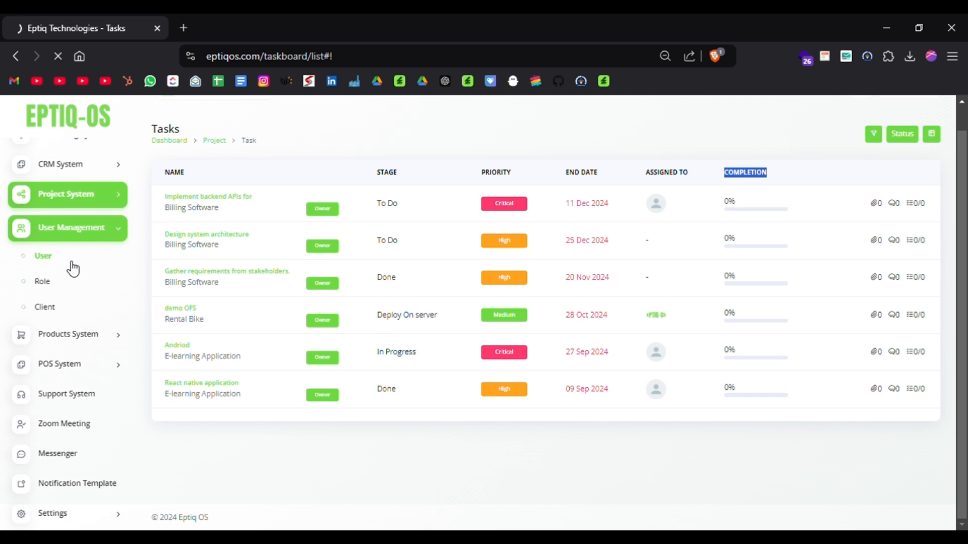
pyautogui.scroll(-1, 392, 328)
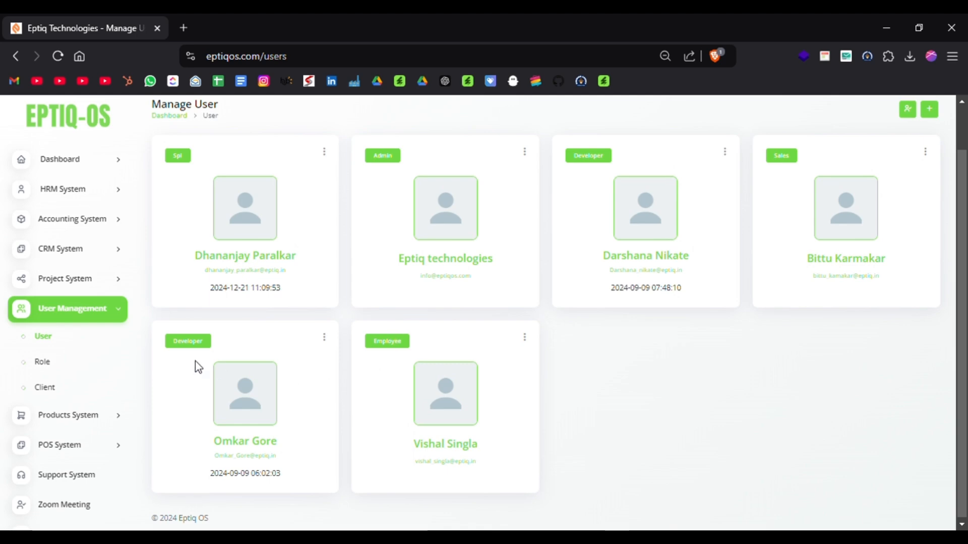
pyautogui.click(101, 362)
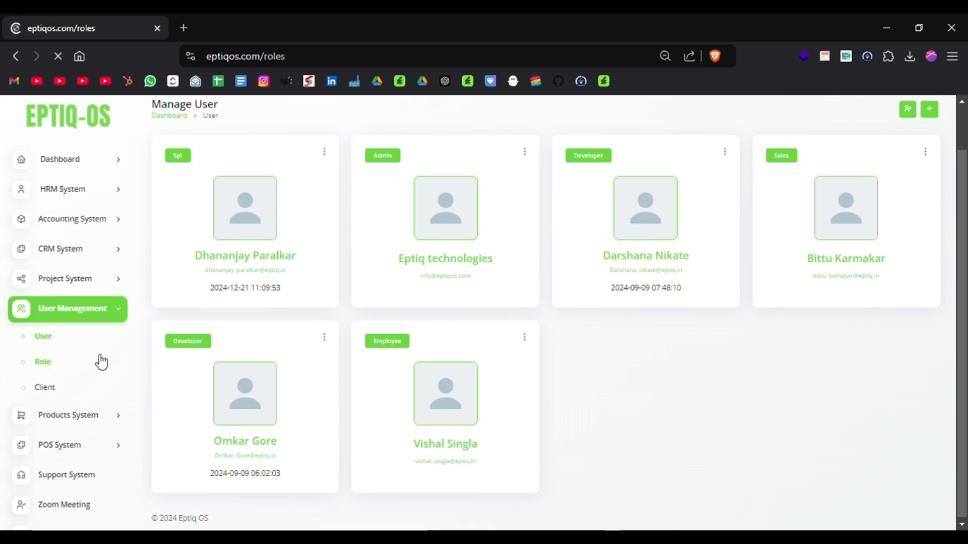
pyautogui.scroll(-4, 395, 398)
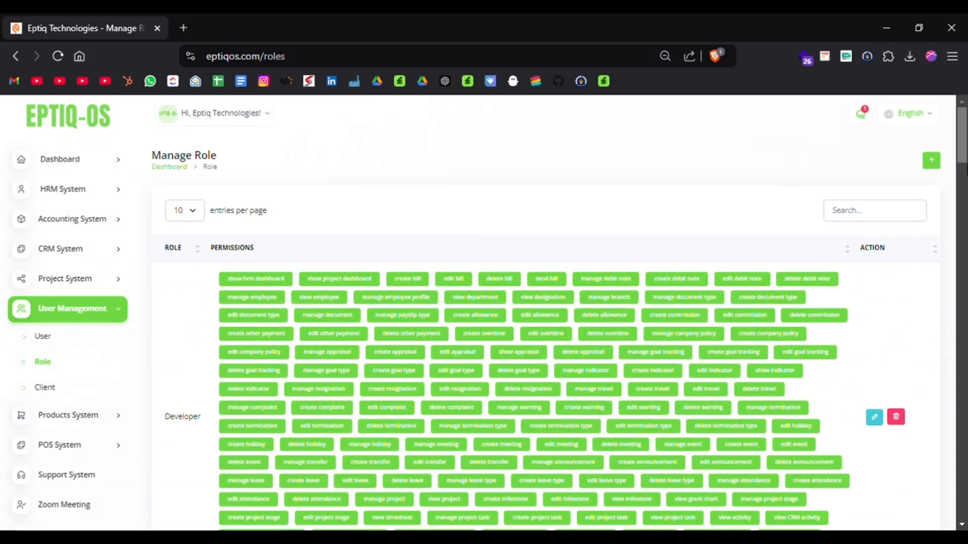
# Open the new role form, examine the Staff module permissions that can be assigned, and cancel the form.
pyautogui.click(940, 165)
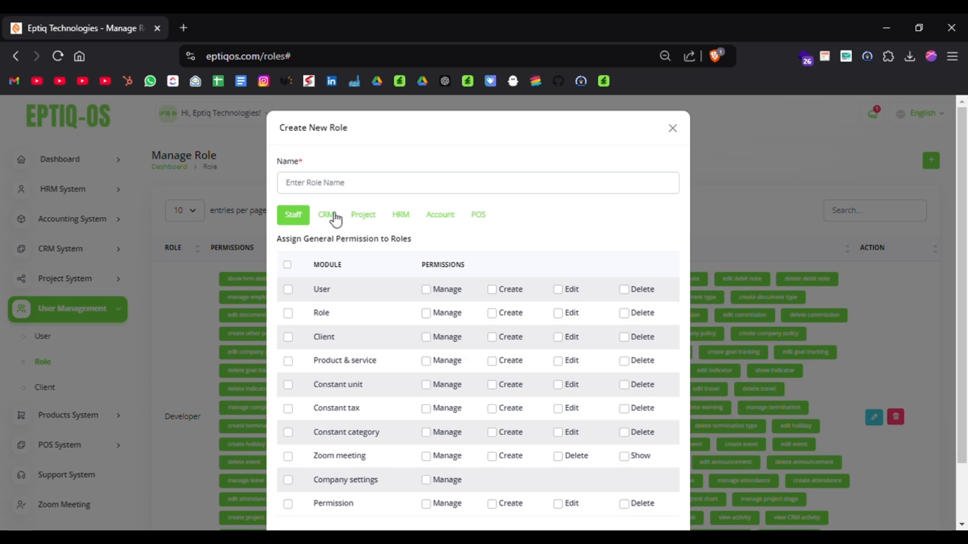
pyautogui.scroll(-2, 350, 333)
pyautogui.scroll(2, 349, 333)
pyautogui.scroll(-1, 378, 254)
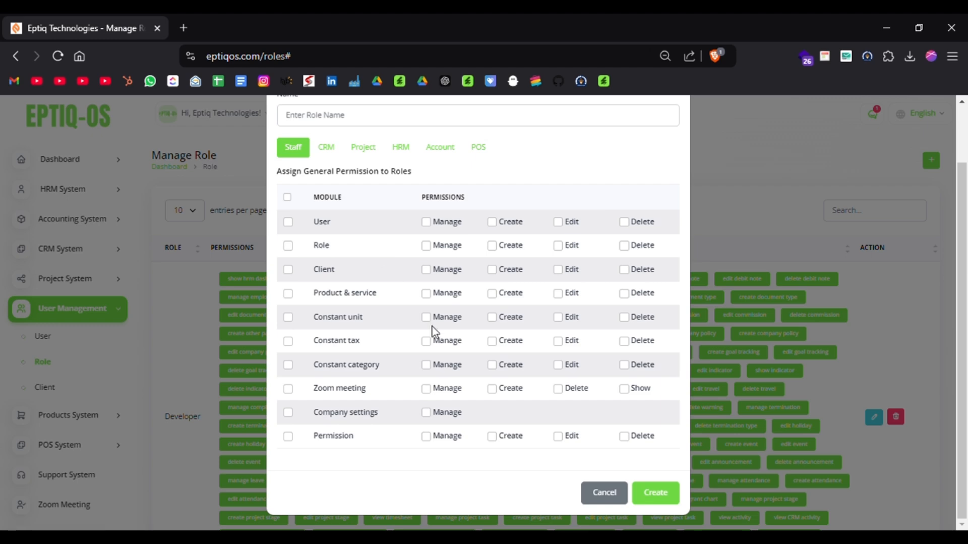
pyautogui.click(606, 493)
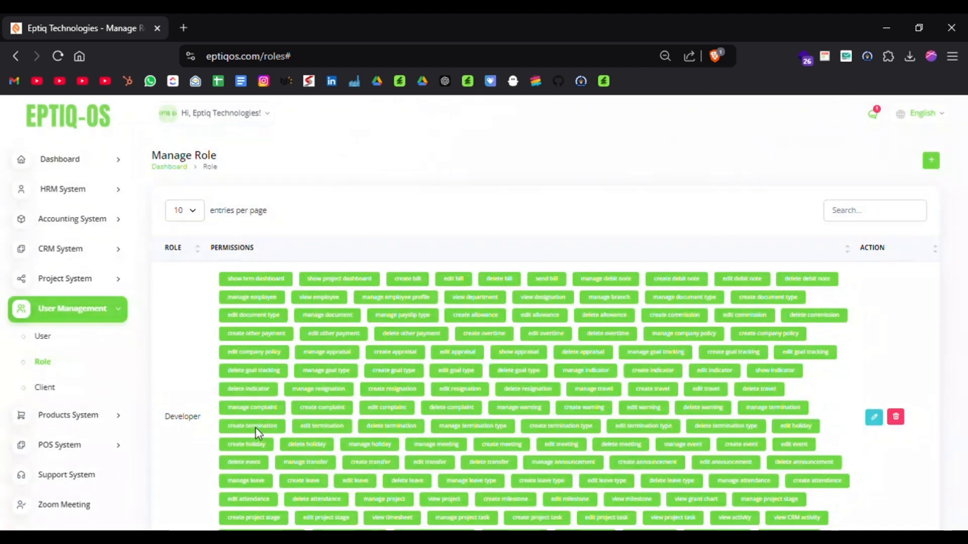
# Open the Client page, show the new client form's name, e-mail and password fields with login enabled, and cancel it.
pyautogui.click(89, 393)
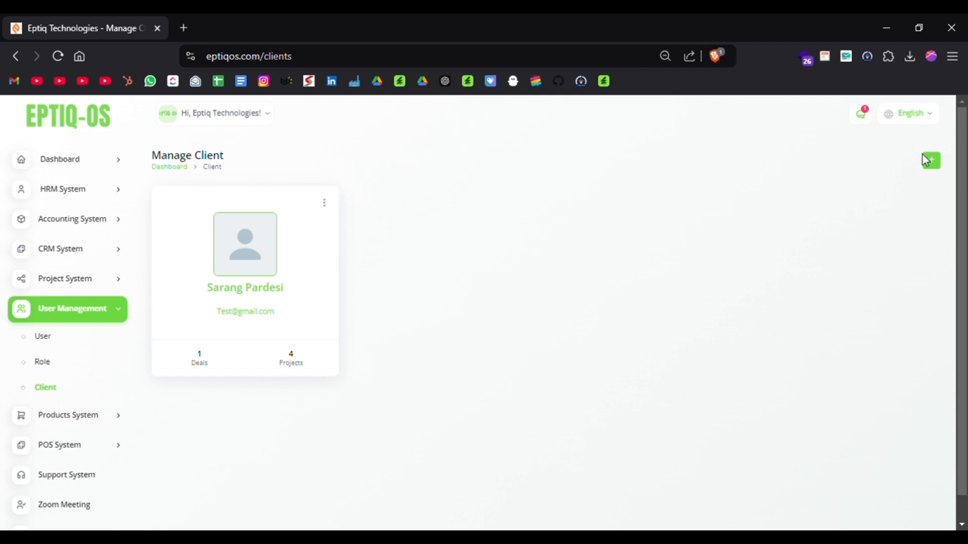
pyautogui.click(941, 172)
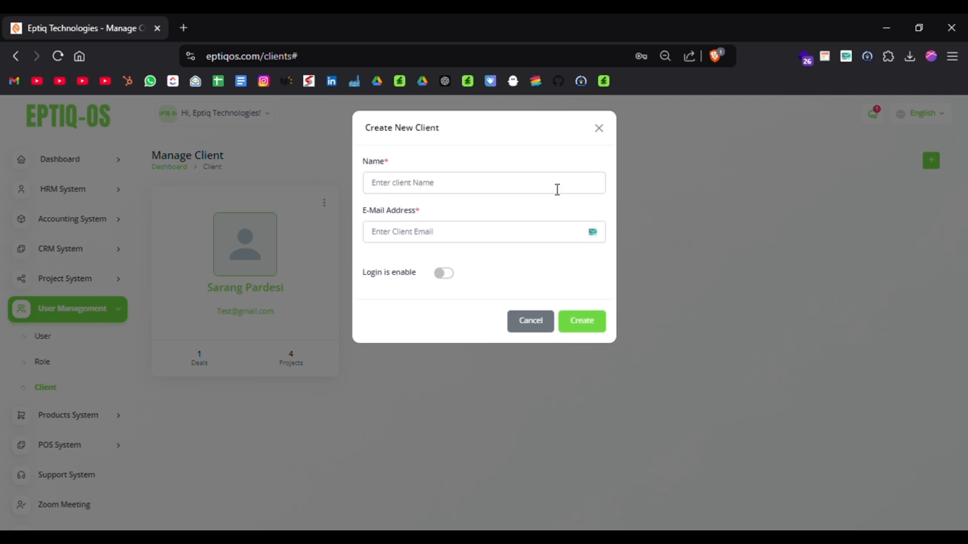
pyautogui.click(510, 189)
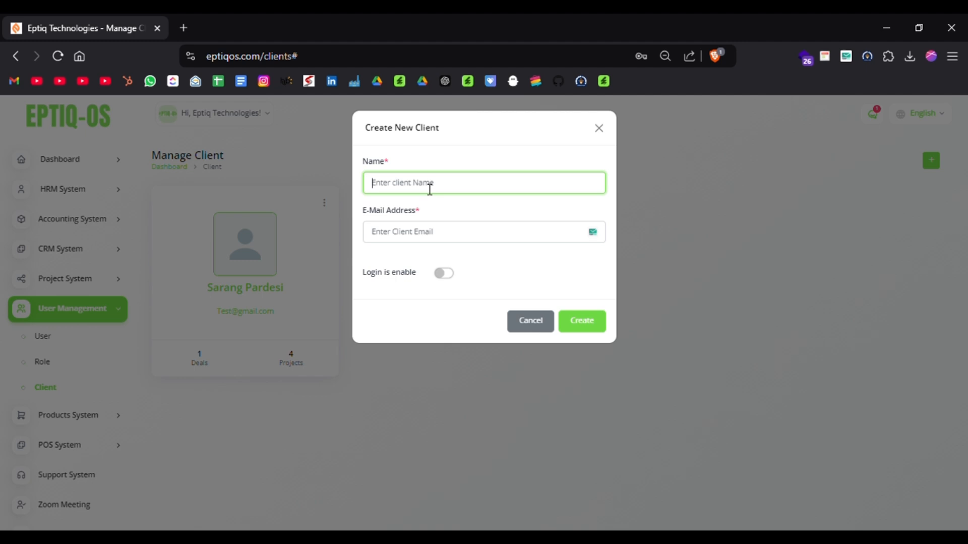
pyautogui.click(398, 231)
pyautogui.click(440, 274)
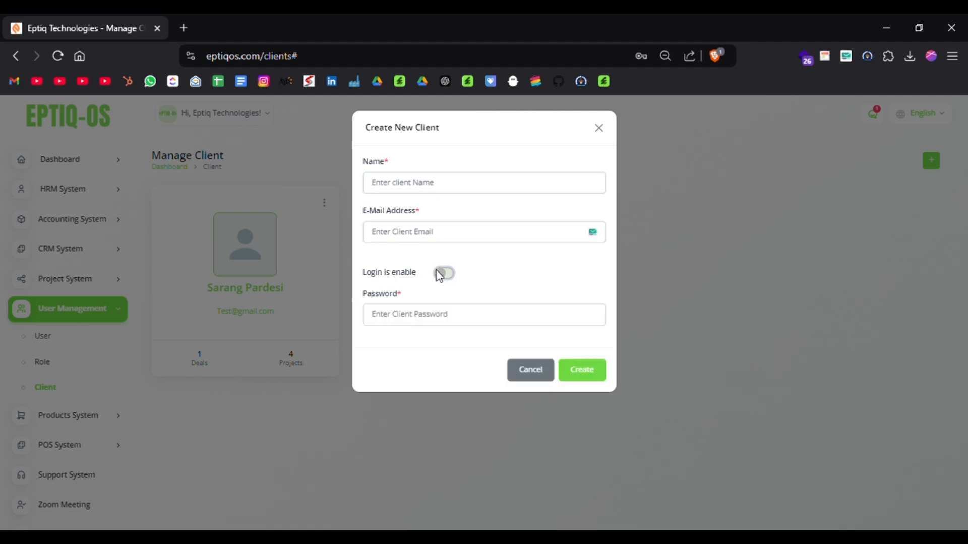
pyautogui.click(432, 318)
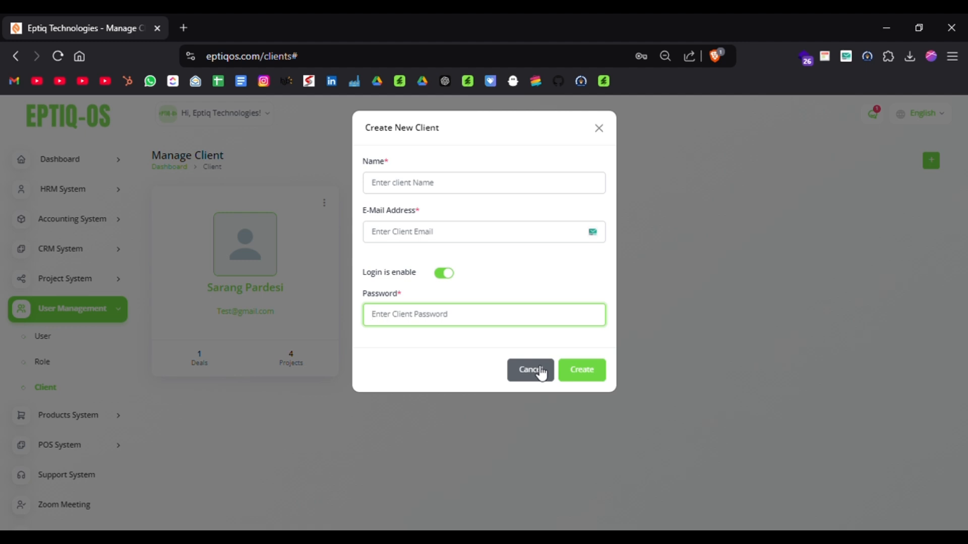
pyautogui.click(522, 246)
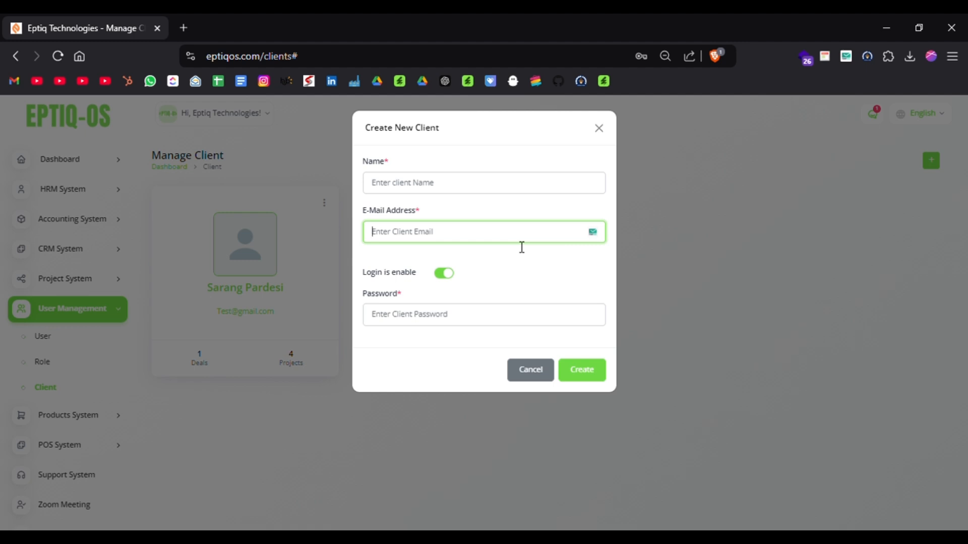
pyautogui.click(532, 370)
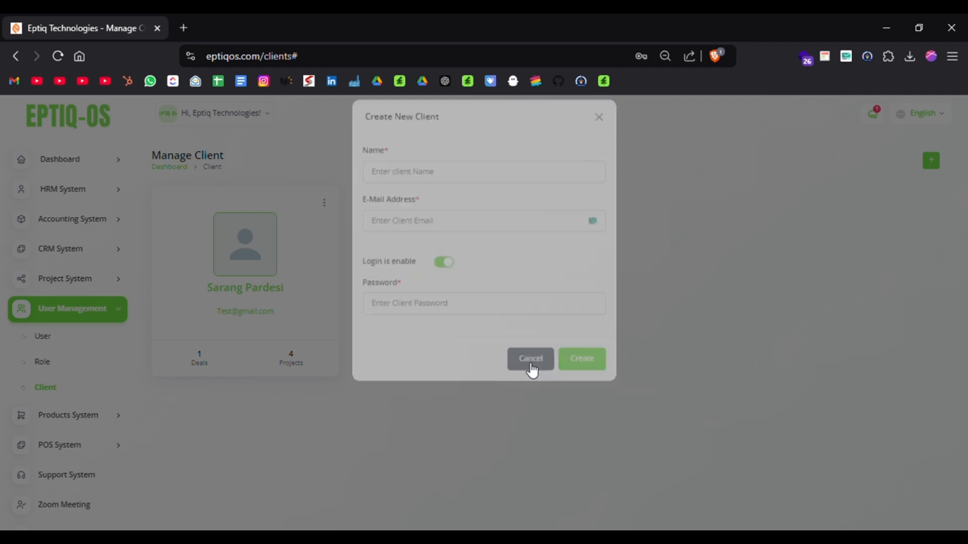
# Collapse User Management, expand the Products System and open Product & Services to review the product list.
pyautogui.scroll(-2, 66, 363)
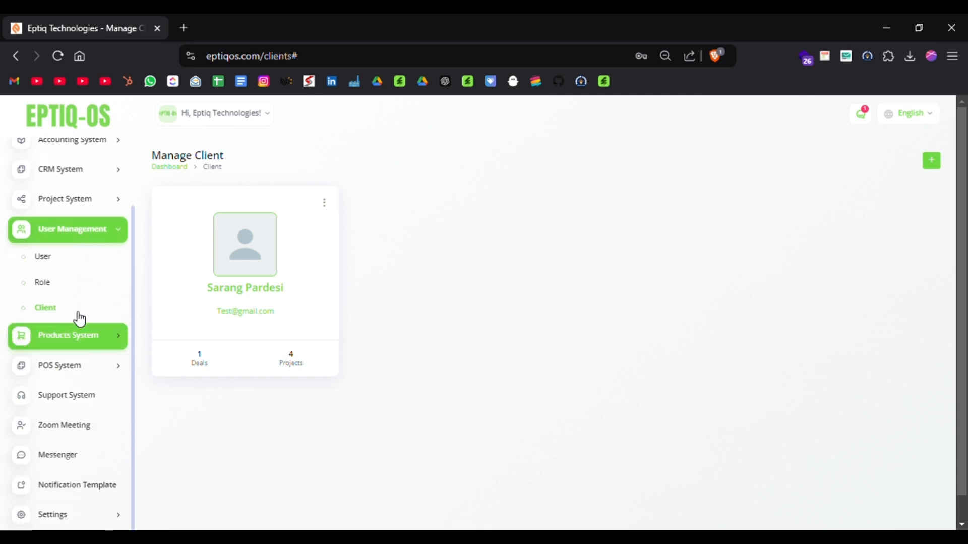
pyautogui.click(112, 233)
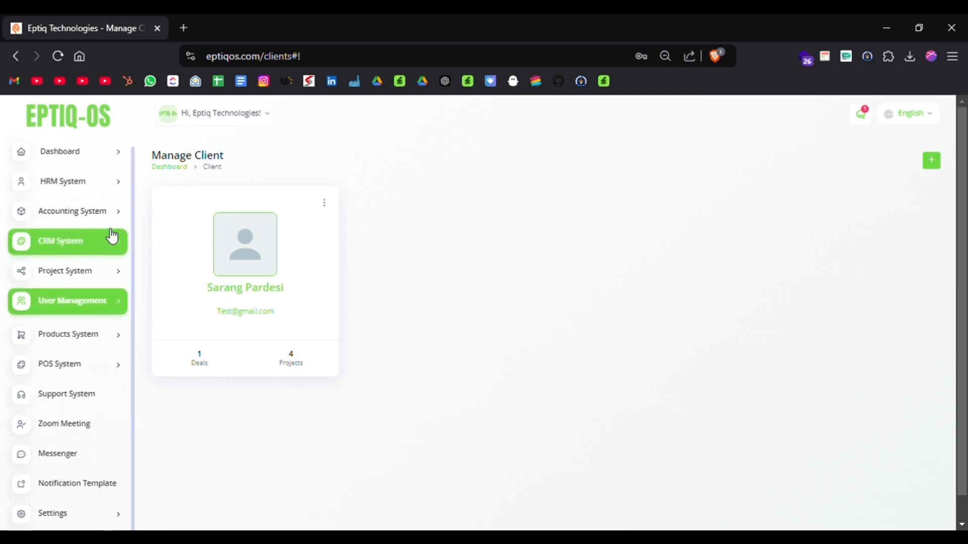
pyautogui.click(93, 335)
pyautogui.scroll(-1, 5, 355)
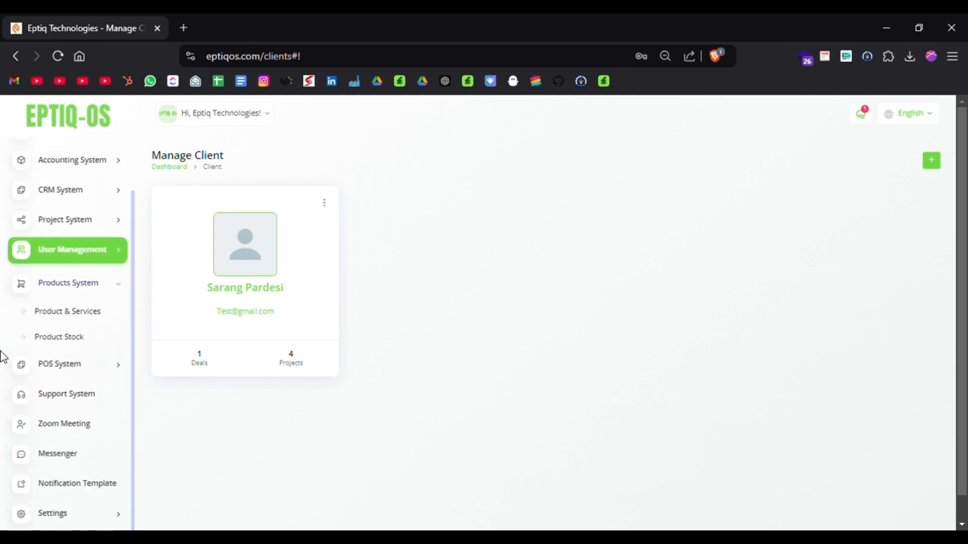
pyautogui.click(59, 314)
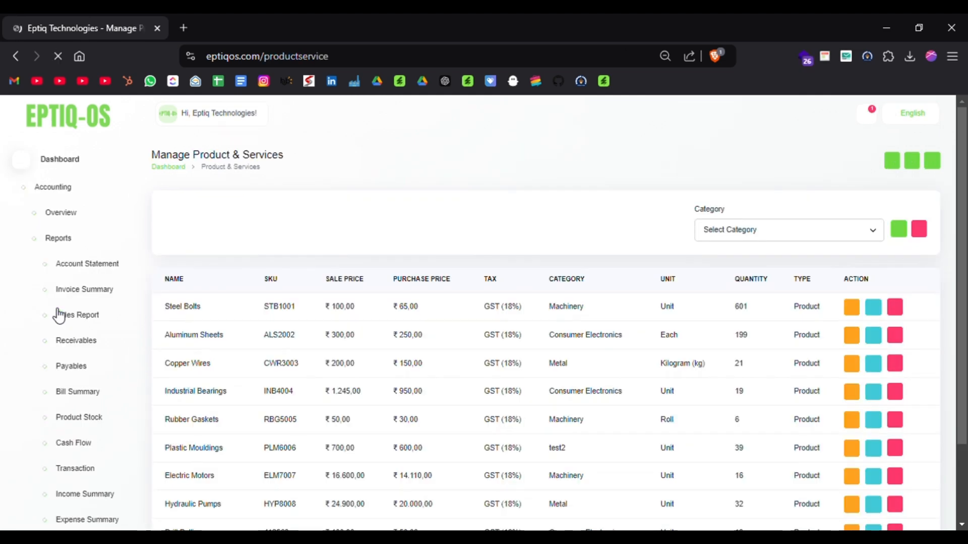
pyautogui.scroll(-3, 324, 377)
pyautogui.scroll(3, 324, 378)
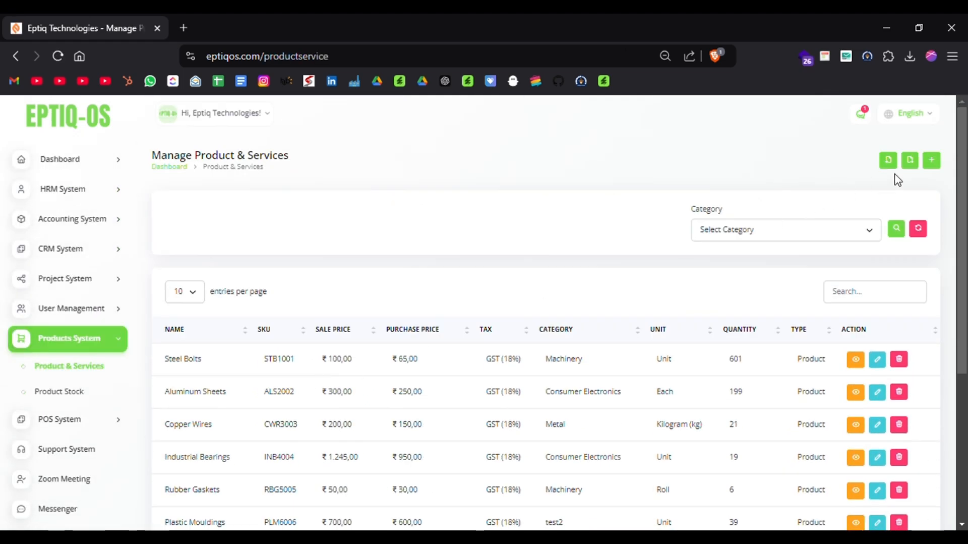
# Open the new product and service form, examine its price, account, tax, category, unit, type and description fields, and cancel it.
pyautogui.click(931, 161)
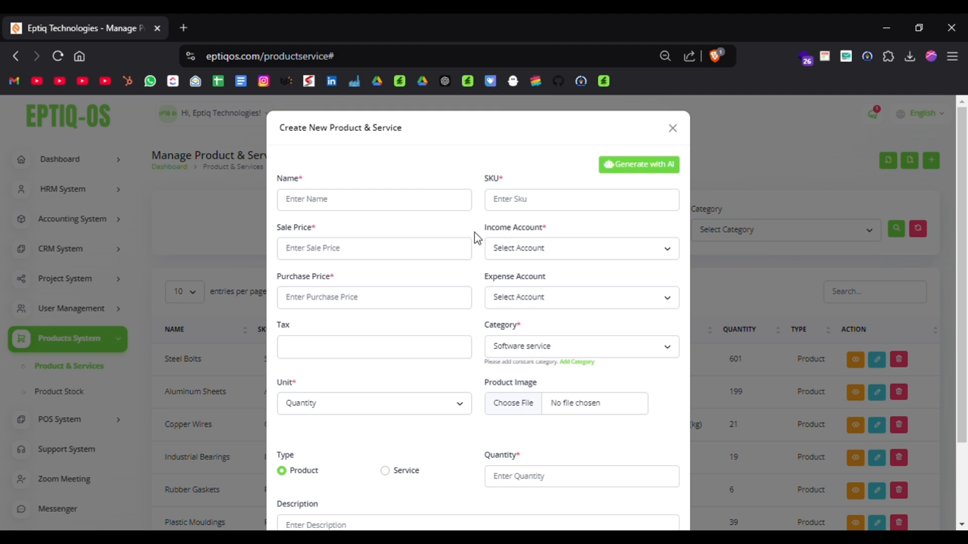
pyautogui.scroll(-2, 476, 237)
pyautogui.scroll(2, 474, 232)
pyautogui.click(593, 258)
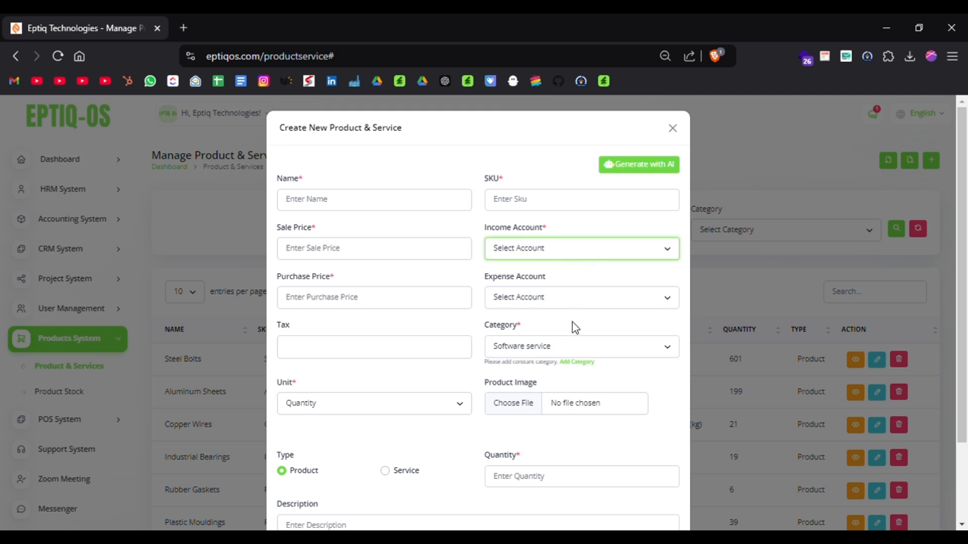
pyautogui.click(476, 225)
pyautogui.scroll(-2, 475, 225)
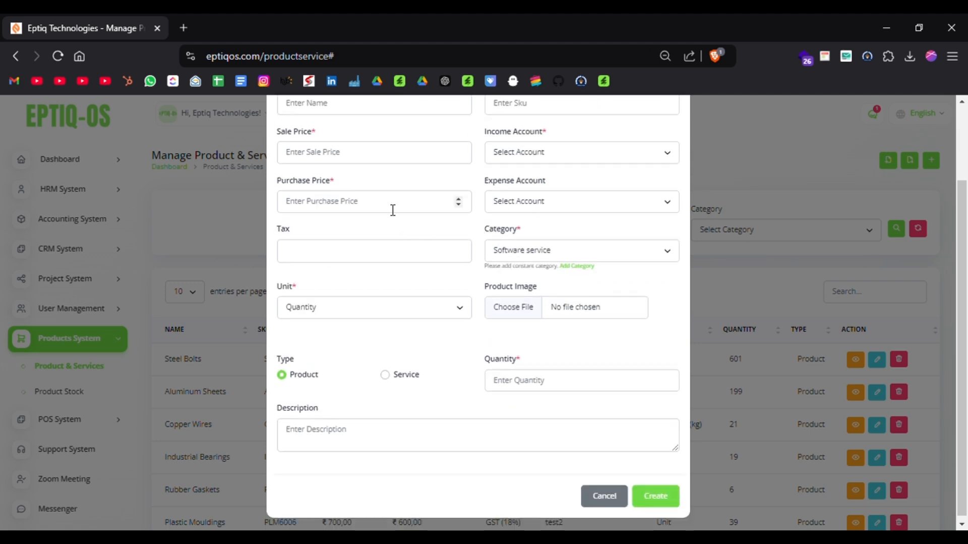
pyautogui.scroll(-1, 536, 211)
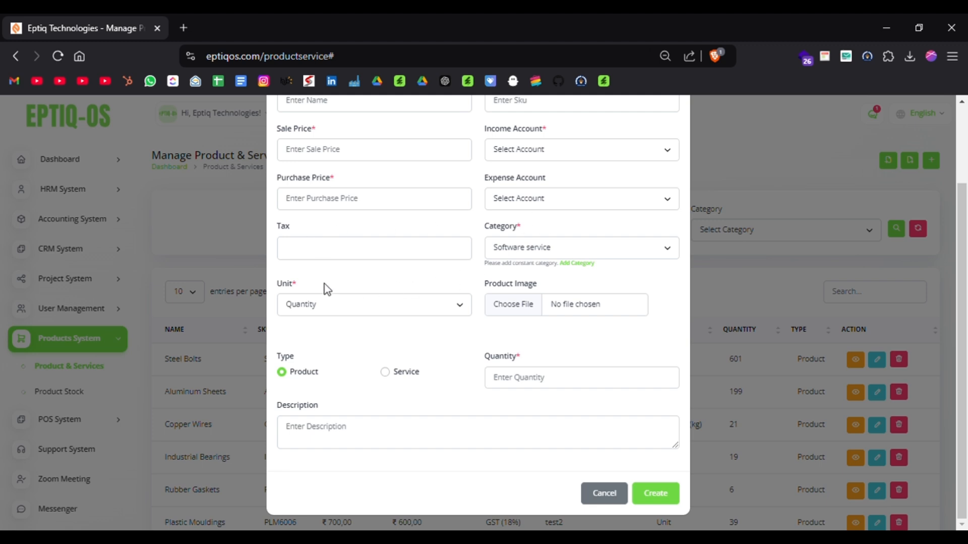
pyautogui.click(327, 303)
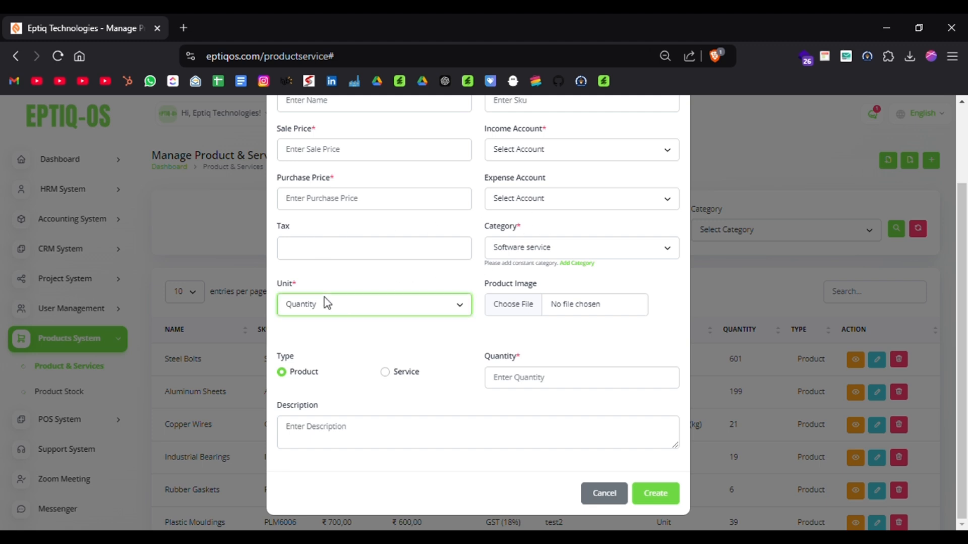
pyautogui.click(325, 401)
pyautogui.click(601, 493)
# View the warehouse details of the Steel Bolts product, close them and look through the product list.
pyautogui.scroll(-5, 427, 401)
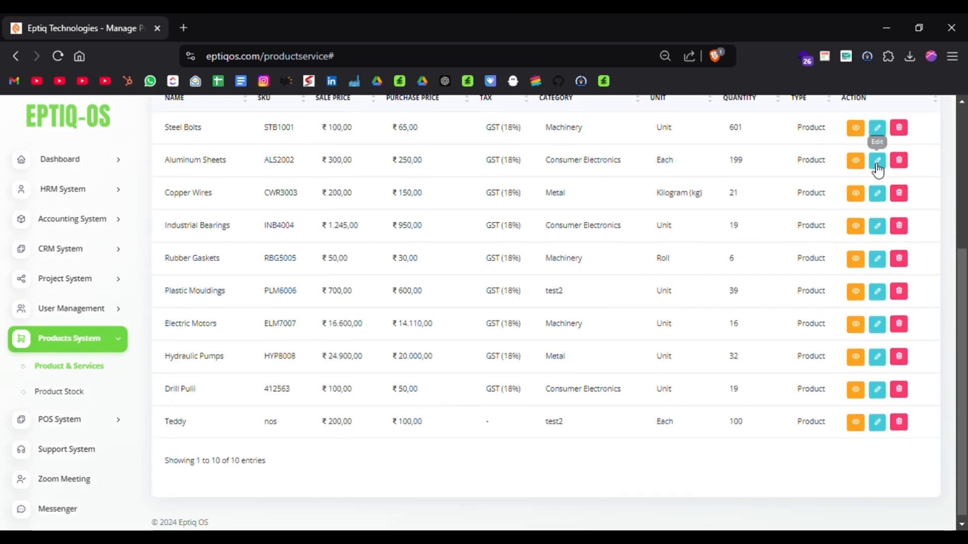
pyautogui.click(856, 131)
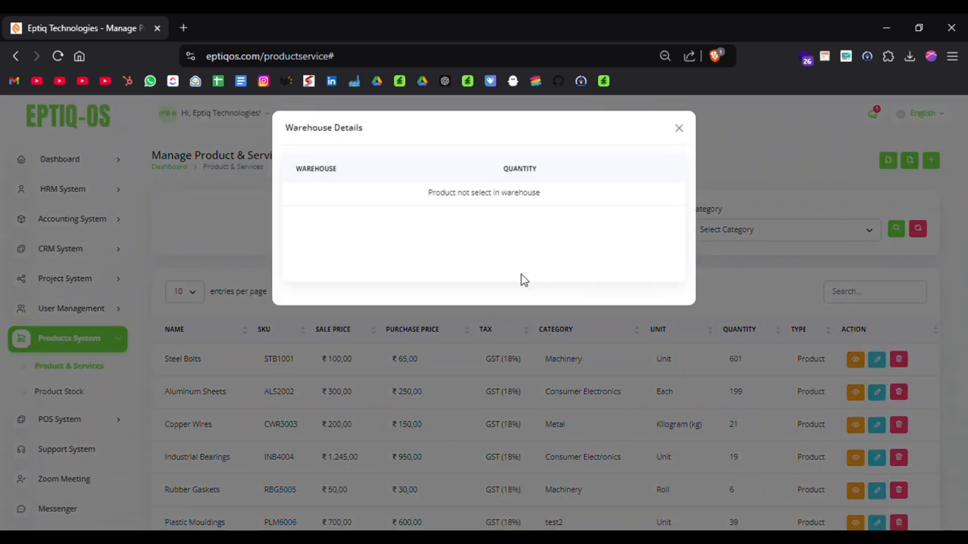
pyautogui.click(678, 130)
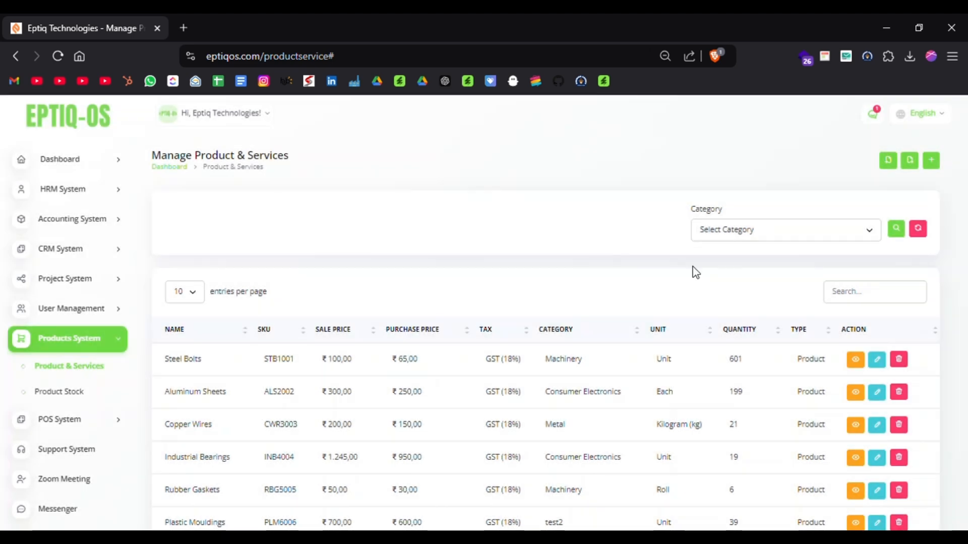
pyautogui.scroll(-2, 815, 305)
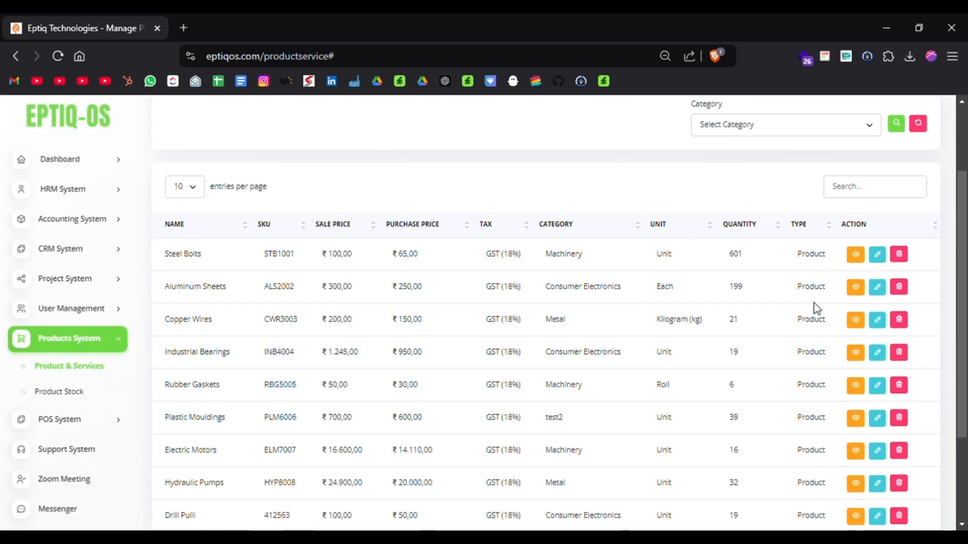
# Open the Product Stock list and sort it by current quantity in ascending order.
pyautogui.click(65, 393)
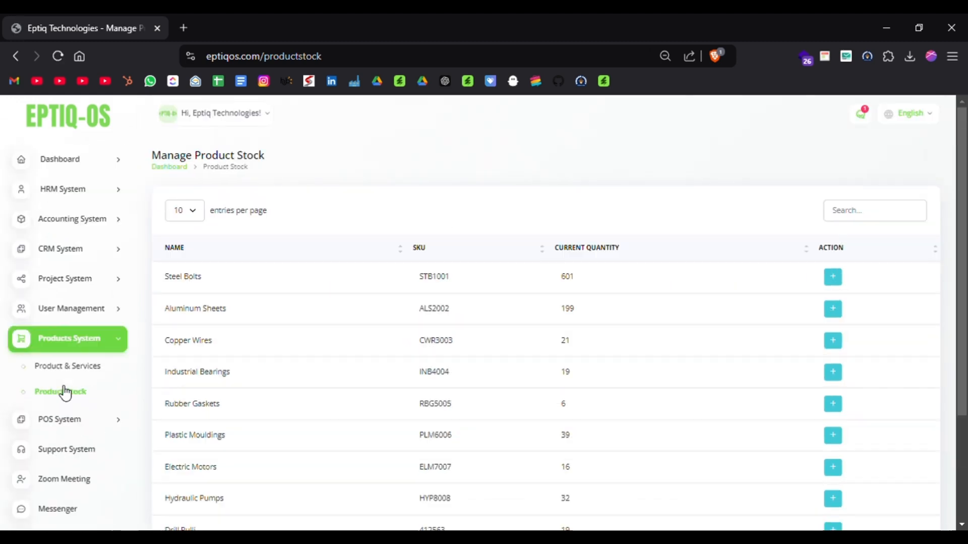
pyautogui.scroll(-3, 325, 392)
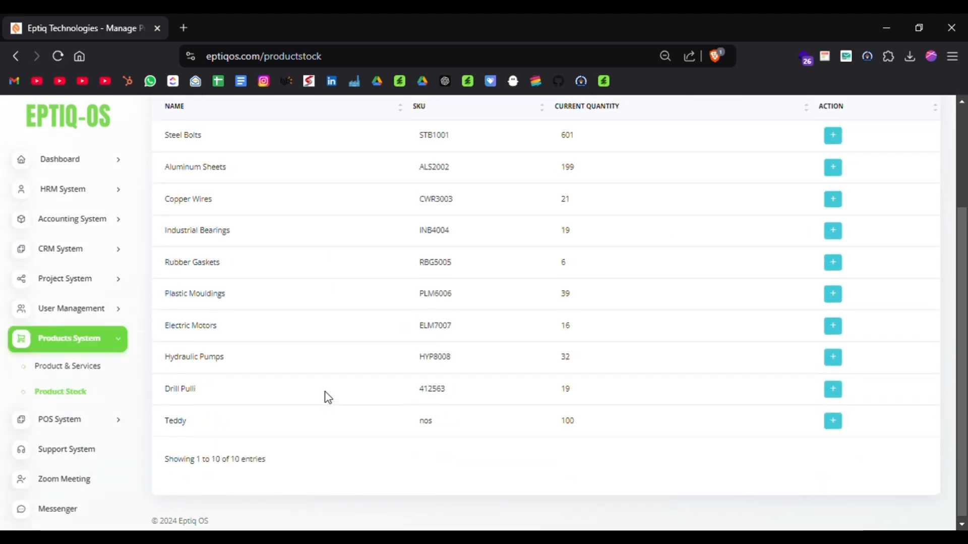
pyautogui.scroll(1, 326, 392)
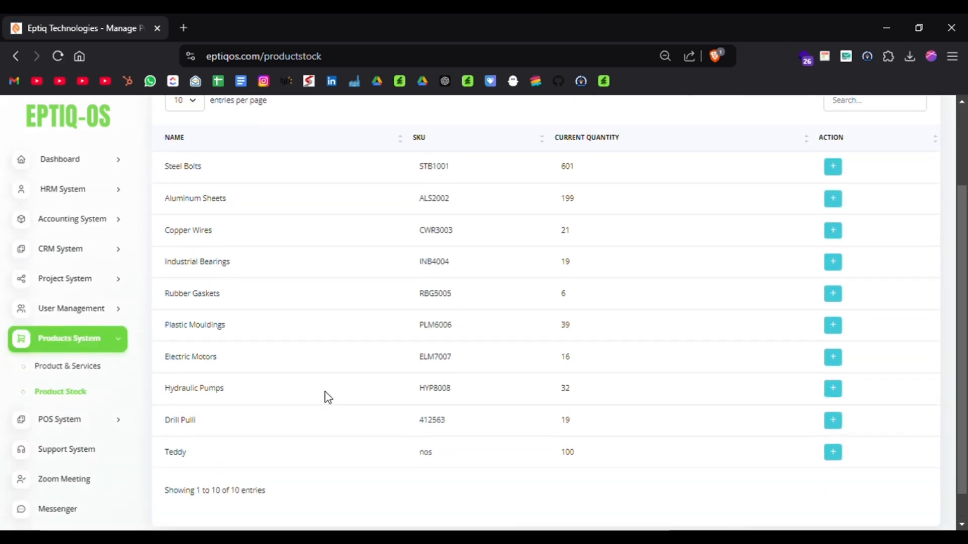
pyautogui.click(562, 144)
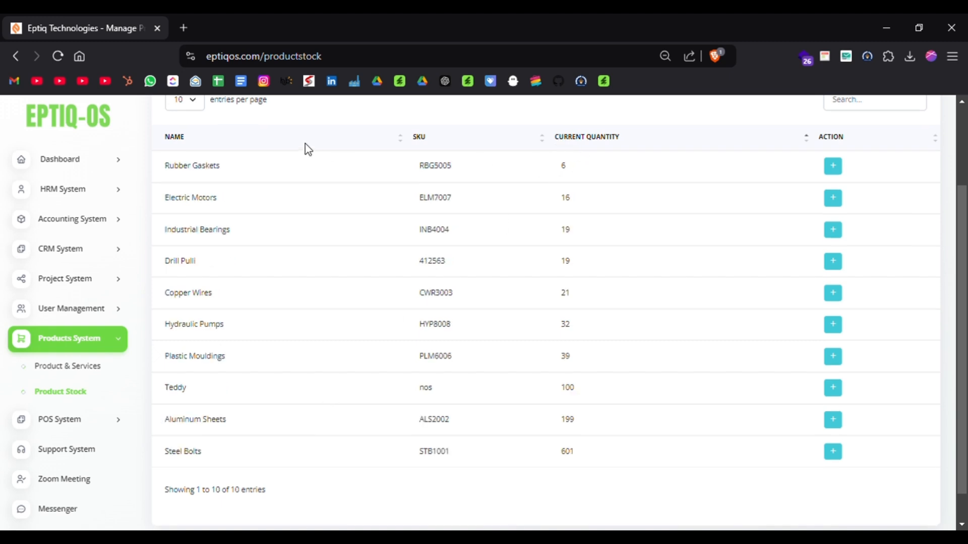
pyautogui.scroll(2, 761, 218)
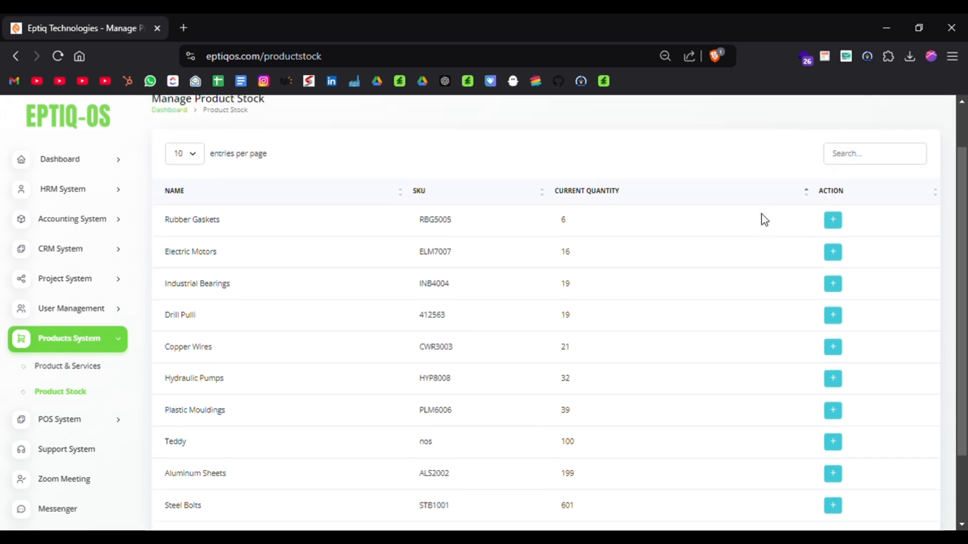
# Add a quantity of 10 to the Rubber Gaskets stock, save it and check the product stock list.
pyautogui.click(832, 229)
pyautogui.click(513, 223)
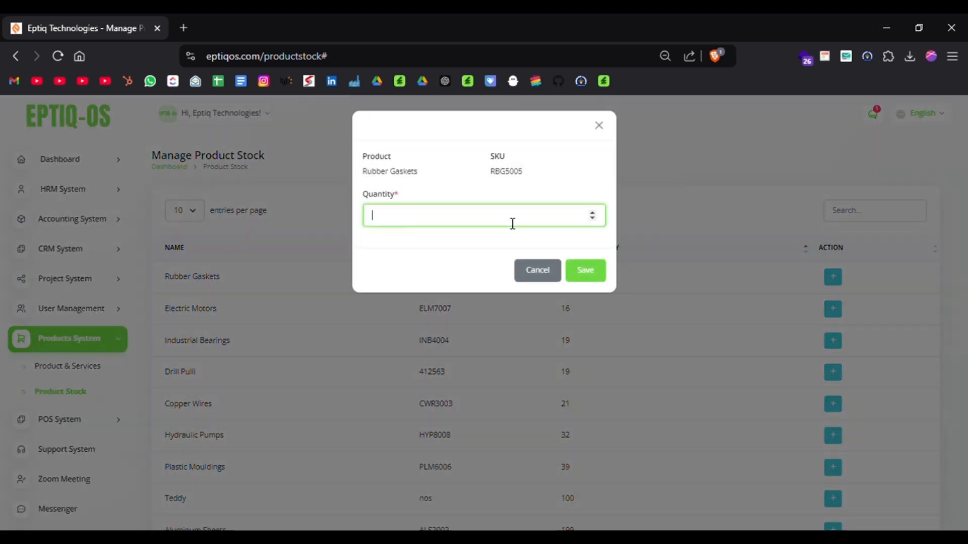
pyautogui.write('10')
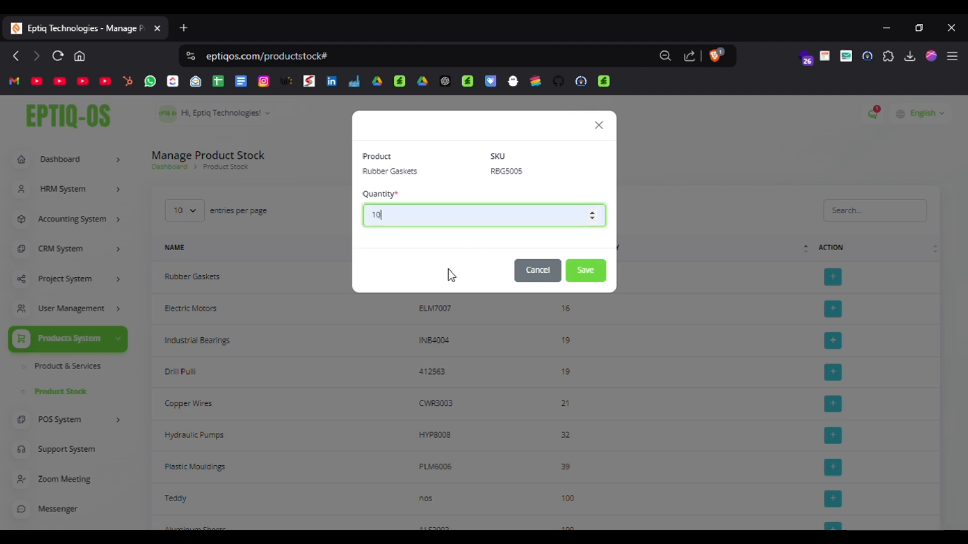
pyautogui.click(584, 274)
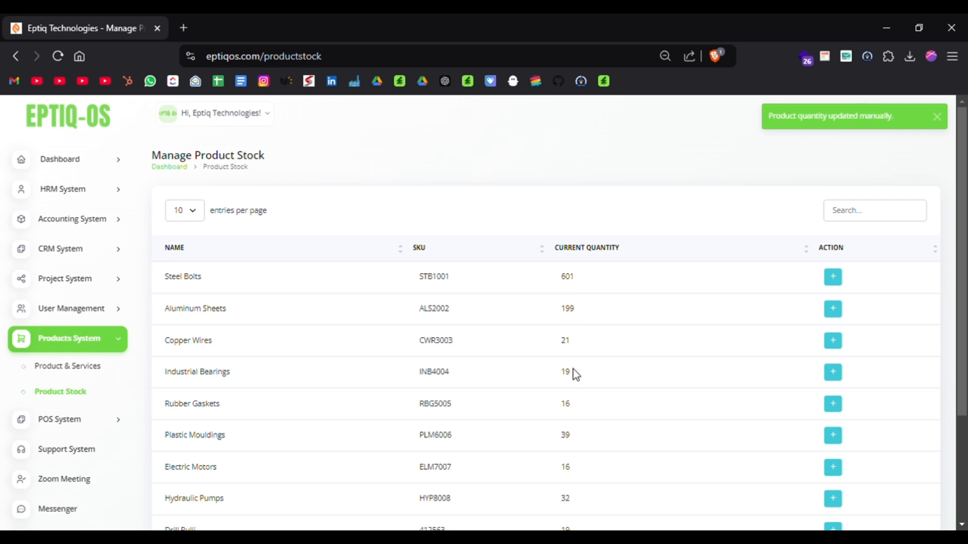
pyautogui.scroll(-3, 574, 373)
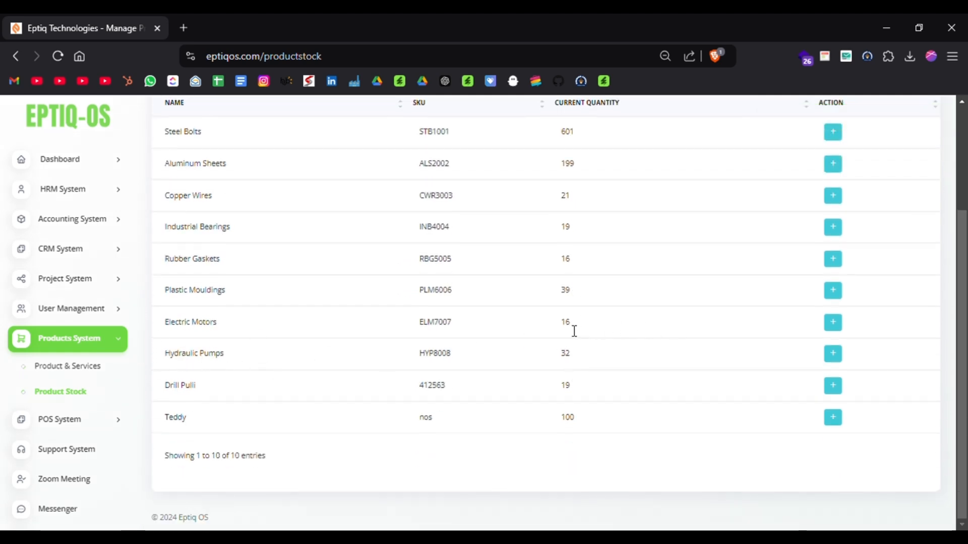
# Open the Warehouse list in the POS System, examine the new warehouse form and cancel it.
pyautogui.click(94, 350)
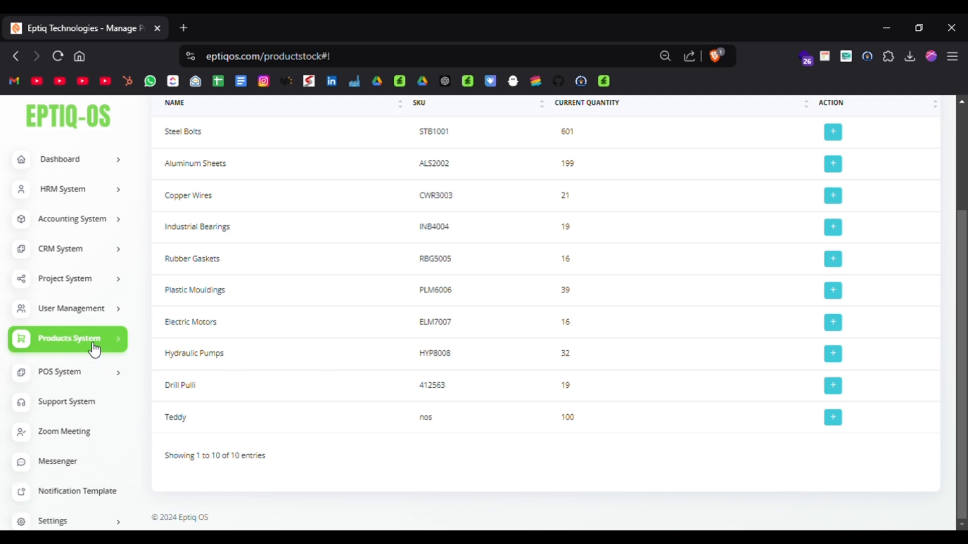
pyautogui.click(78, 376)
pyautogui.scroll(-2, 78, 378)
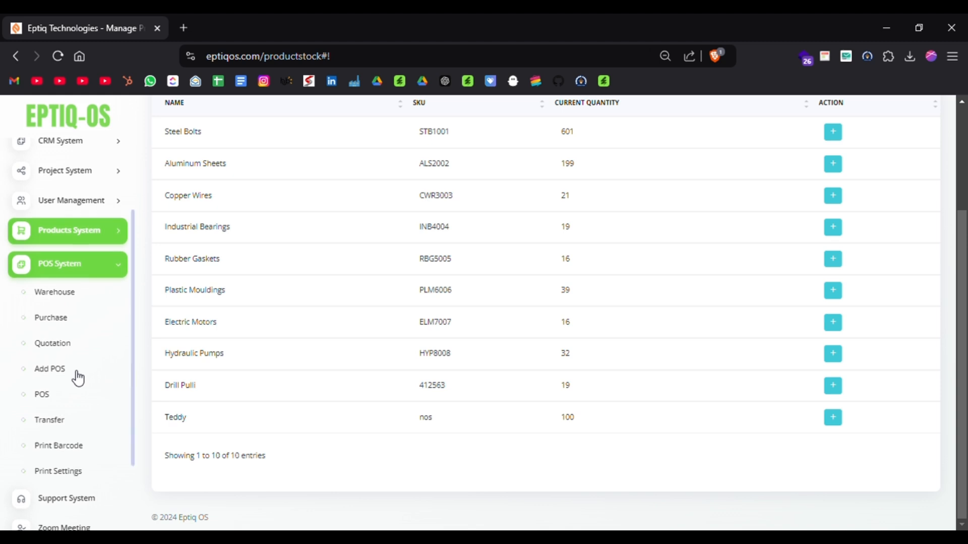
pyautogui.click(74, 295)
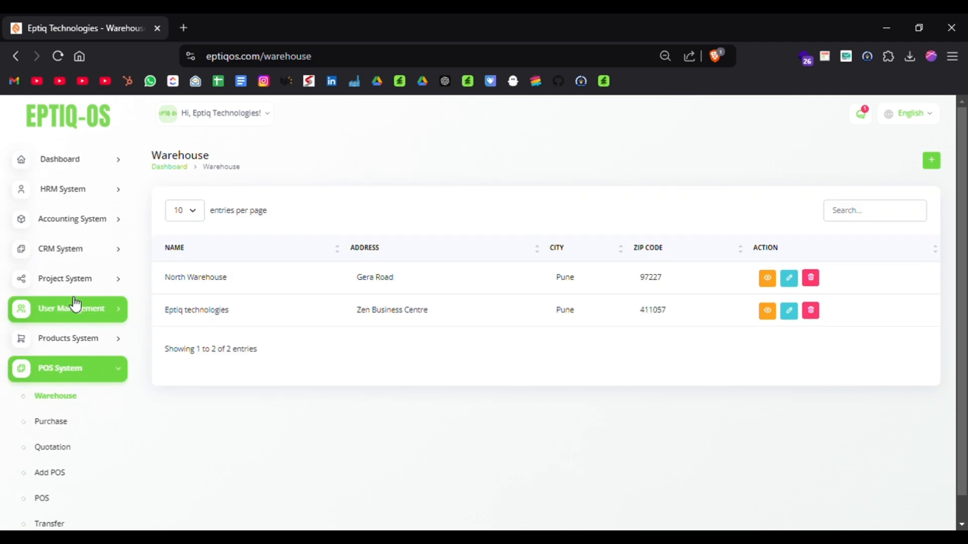
pyautogui.click(938, 166)
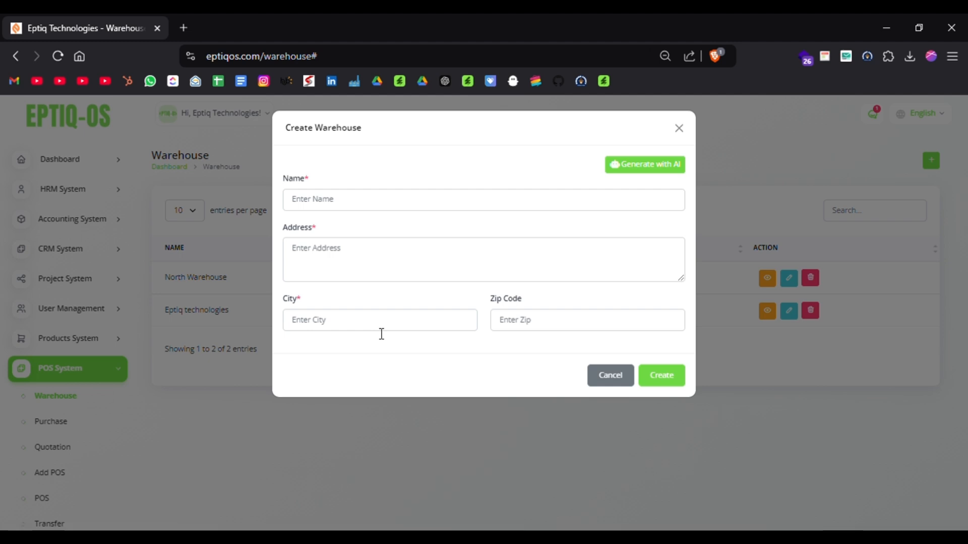
pyautogui.click(611, 379)
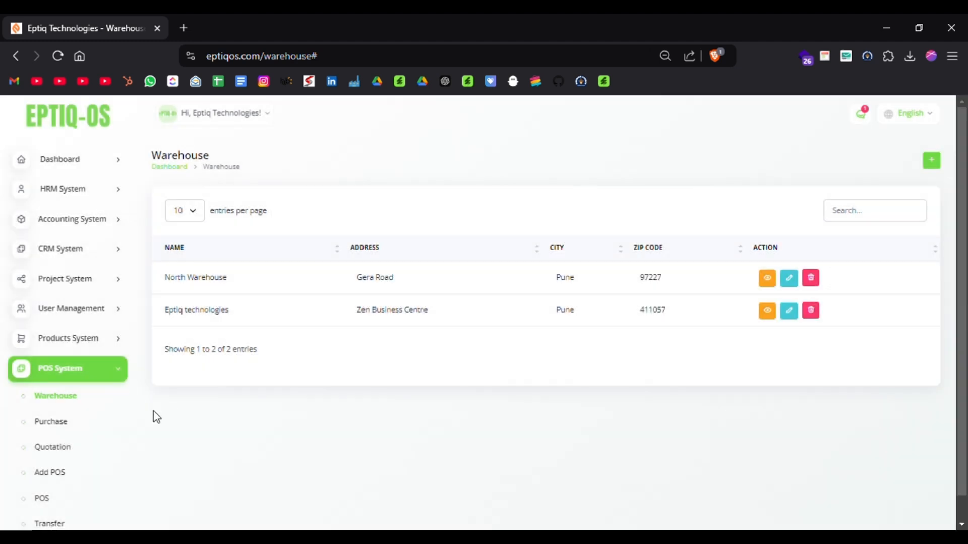
# Open the POS System's Purchase list, view the first purchase and return to the list.
pyautogui.click(52, 421)
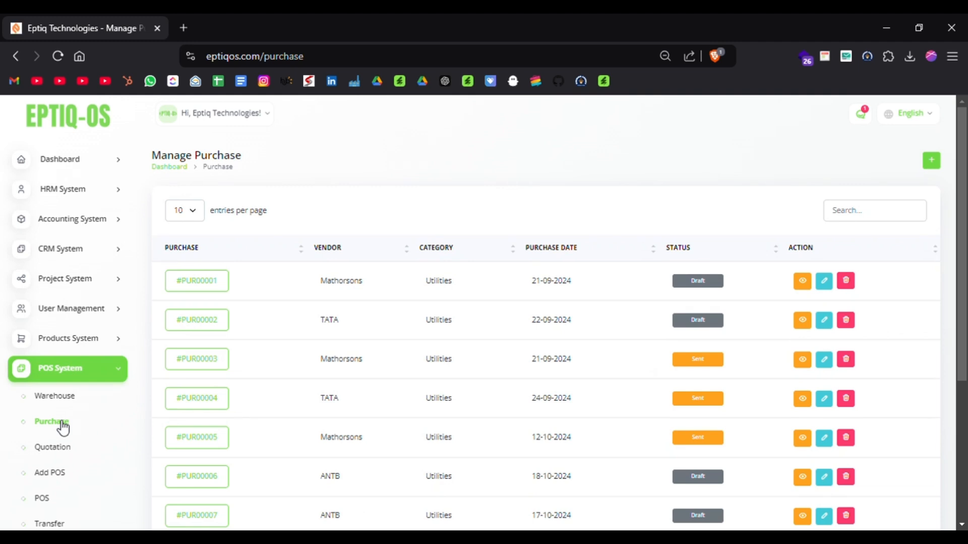
pyautogui.click(202, 291)
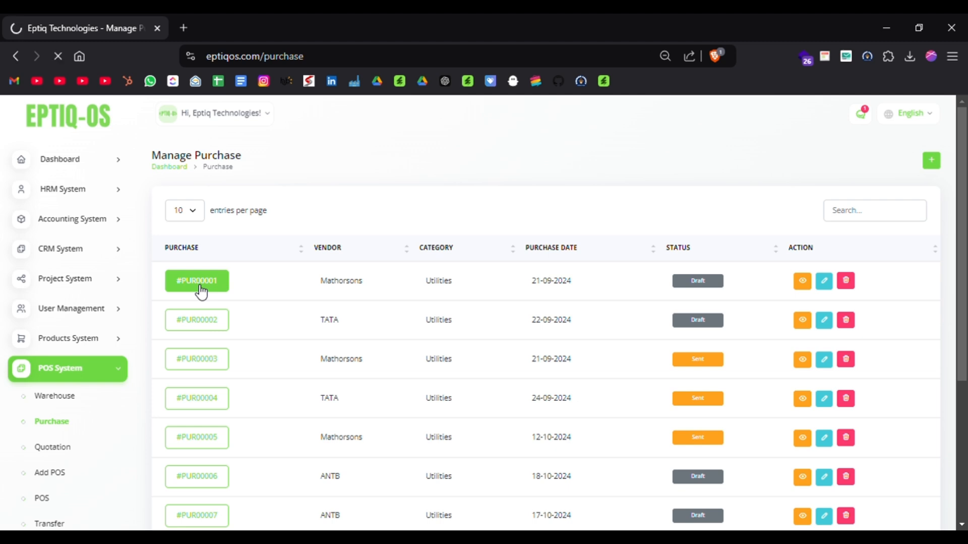
pyautogui.hotkey('alt', 'Left')
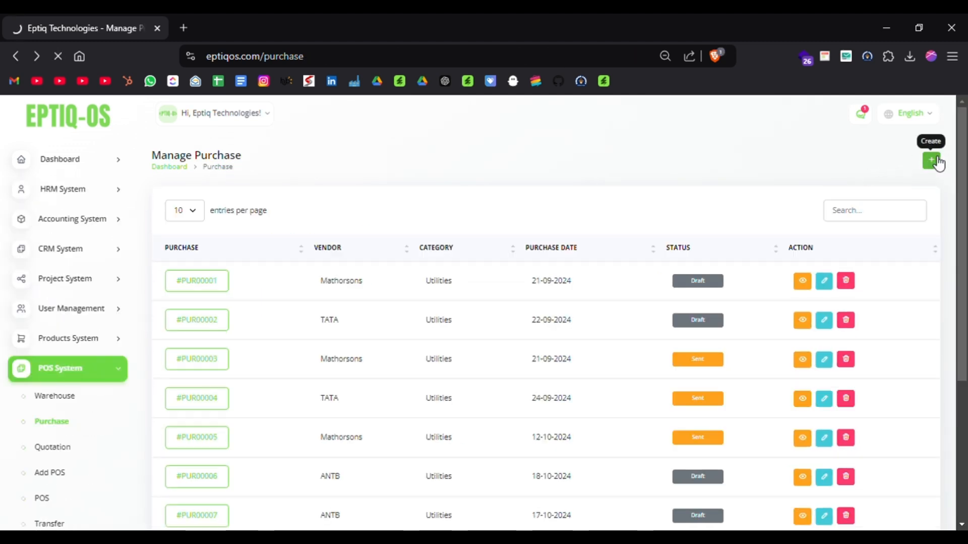
# Start a new purchase with vendor Mathorsons, warehouse Eptiq technologies, category Utilities and purchase date 26-12-2024.
pyautogui.click(931, 161)
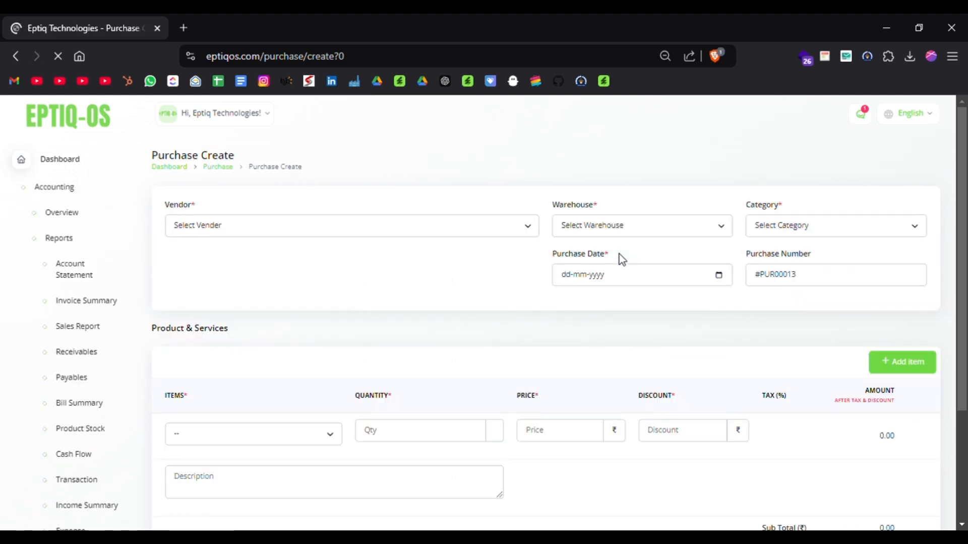
pyautogui.click(439, 236)
pyautogui.click(276, 274)
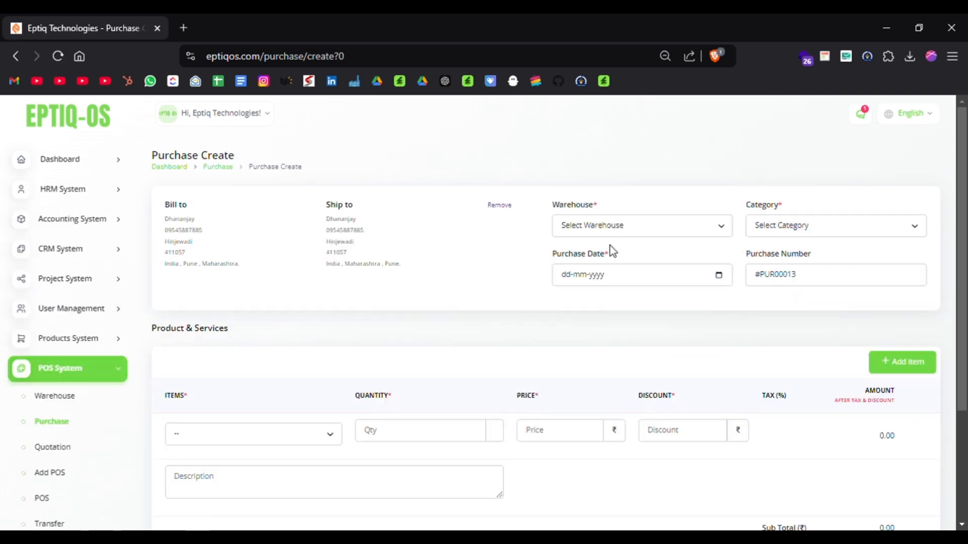
pyautogui.click(675, 217)
pyautogui.click(598, 281)
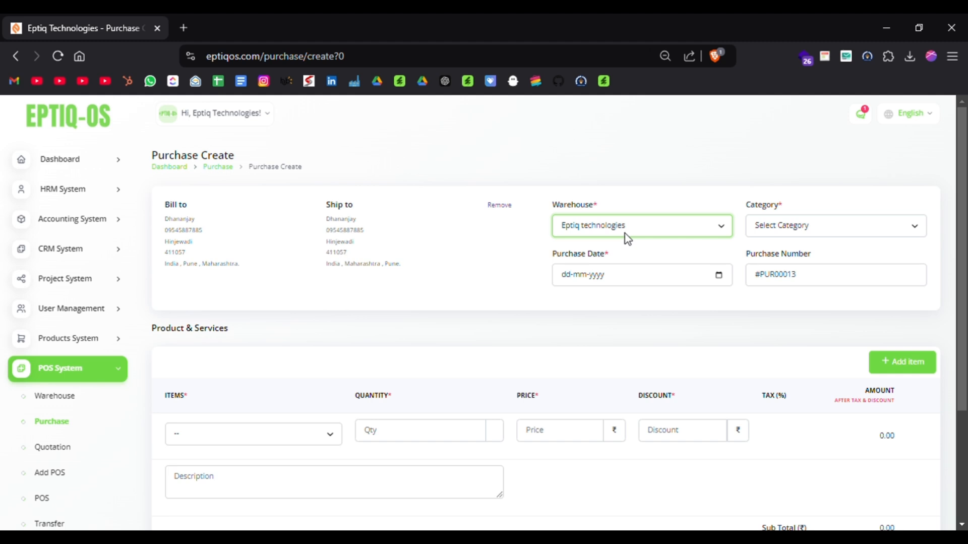
pyautogui.click(843, 218)
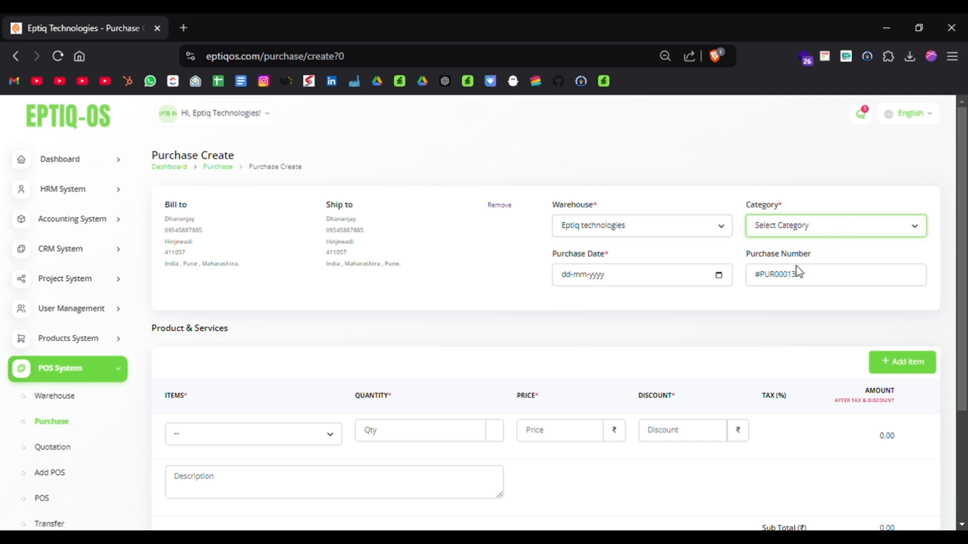
pyautogui.click(796, 265)
pyautogui.click(716, 276)
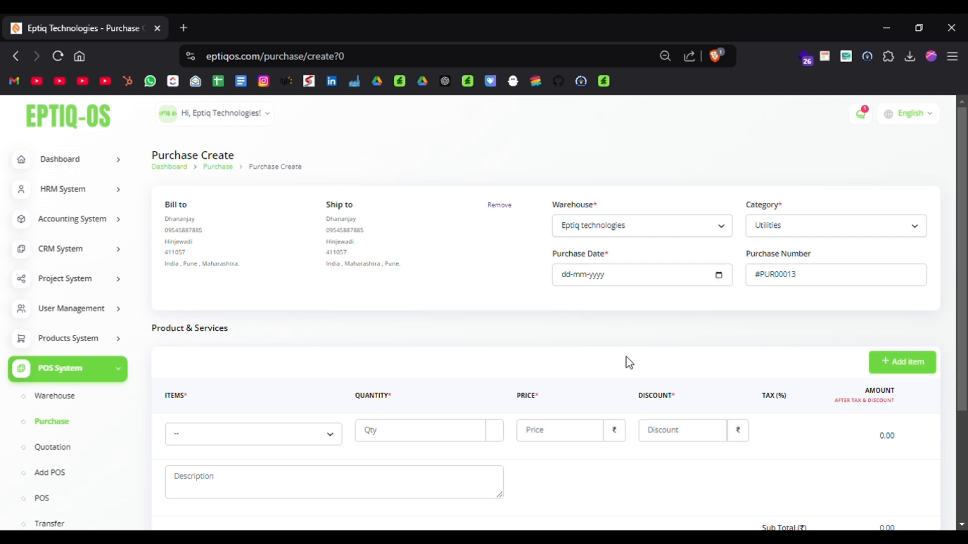
pyautogui.click(618, 400)
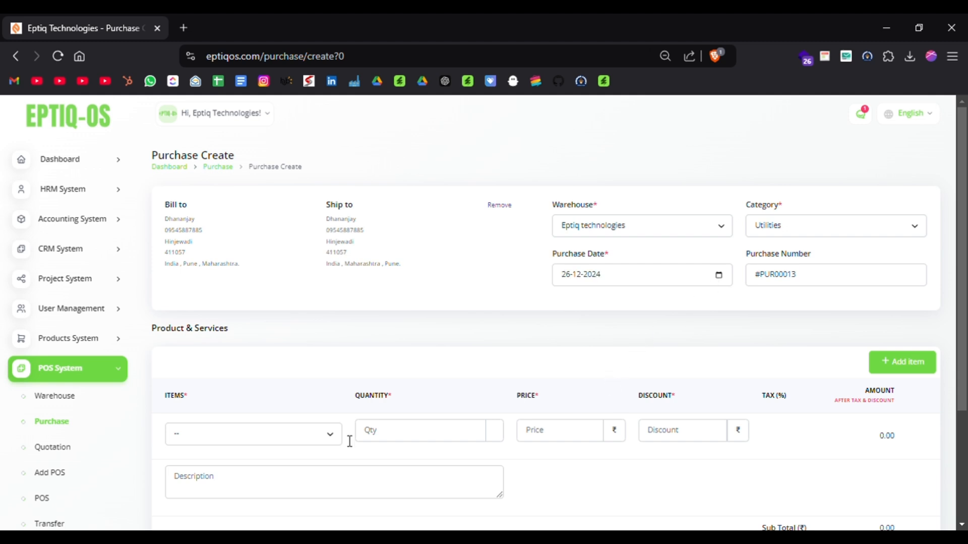
# Add Rubber Gaskets with quantity 15 as the purchase item and create the purchase.
pyautogui.click(238, 434)
pyautogui.click(240, 332)
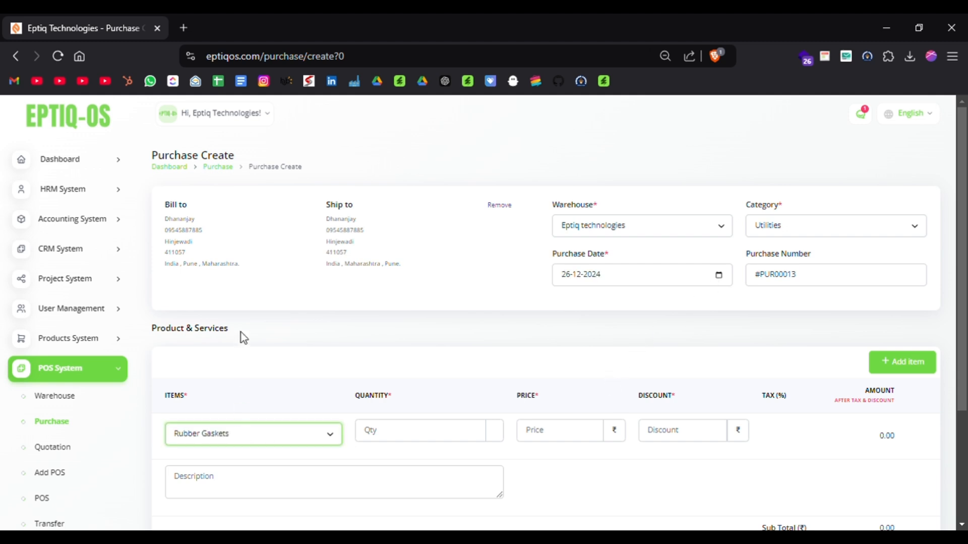
pyautogui.click(424, 443)
pyautogui.press('BackSpace')
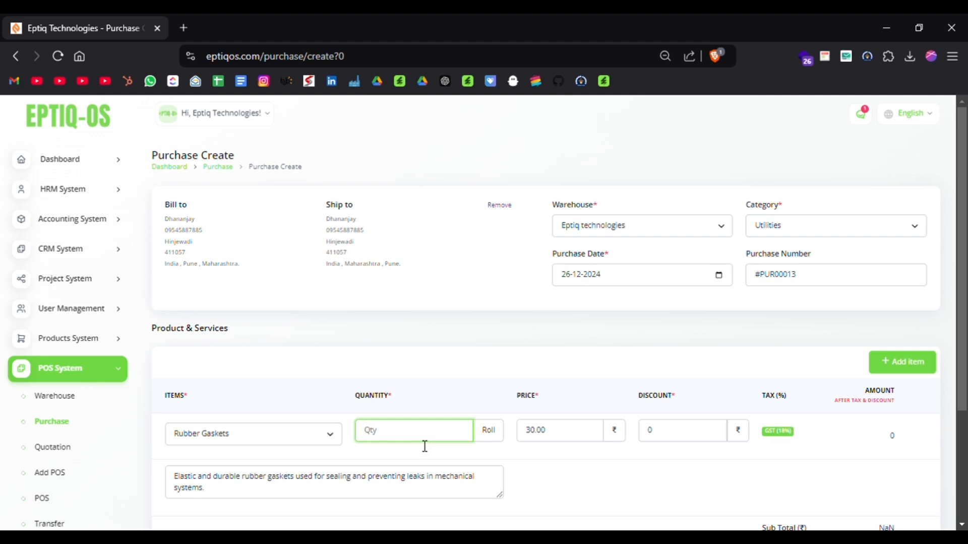
pyautogui.write('15')
pyautogui.scroll(-3, 572, 454)
pyautogui.click(936, 493)
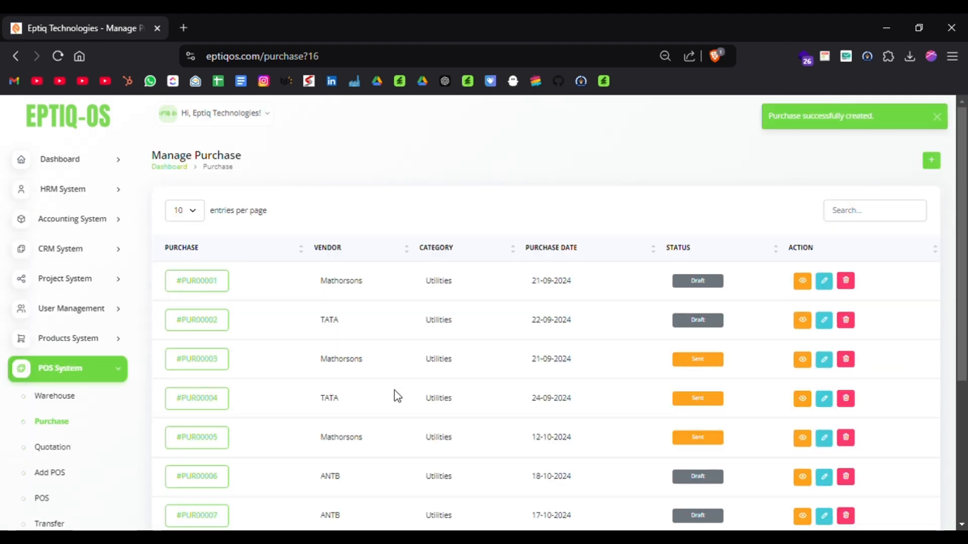
# Open the newly created purchase on the list's second page and review its sending status, items and payment summary.
pyautogui.scroll(-5, 394, 395)
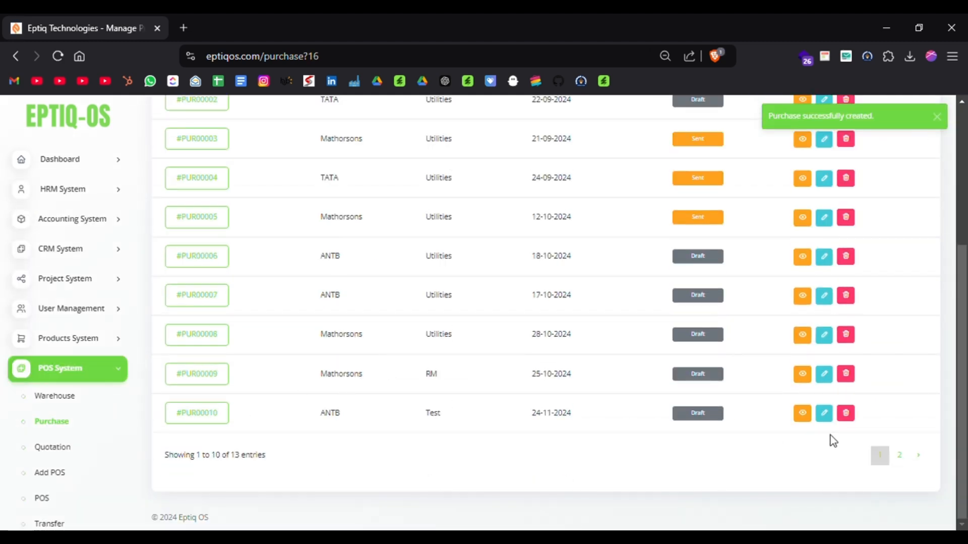
pyautogui.click(900, 456)
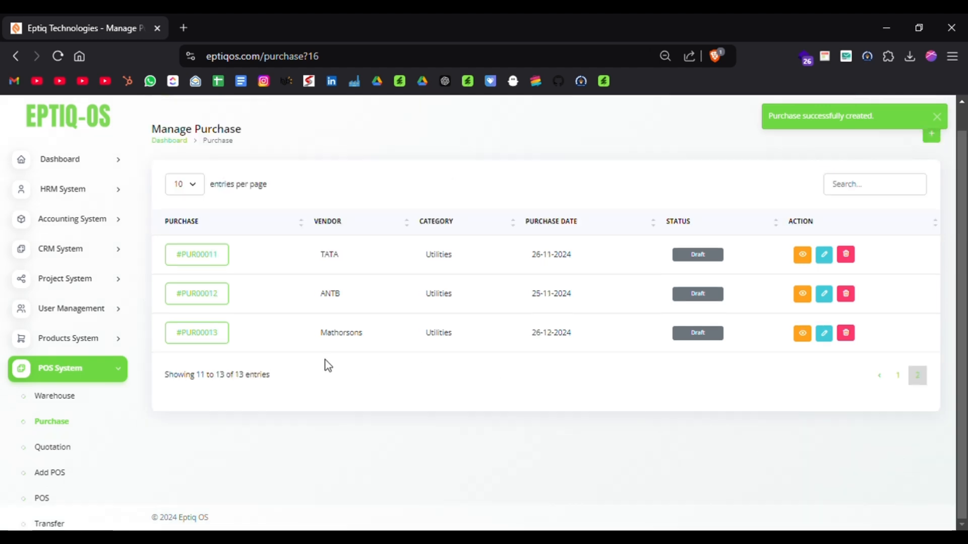
pyautogui.click(198, 333)
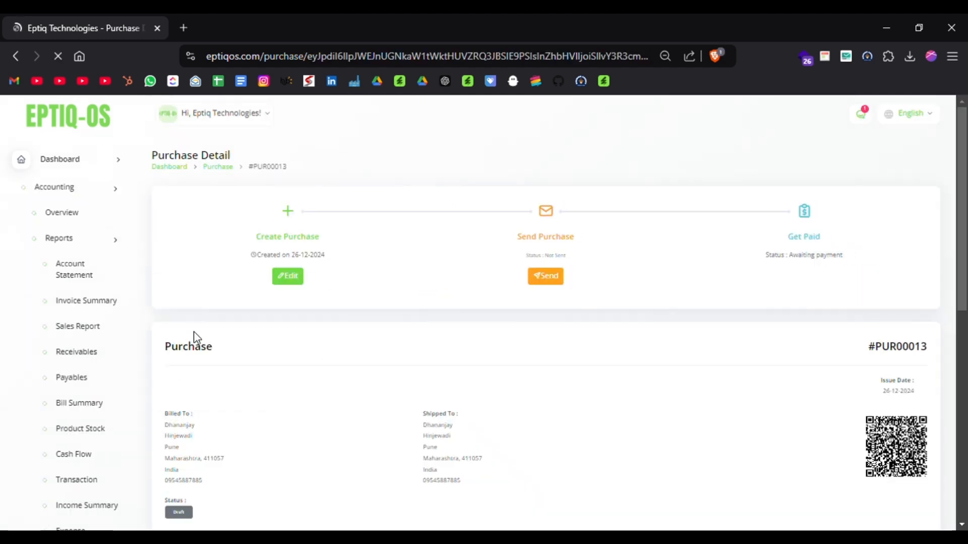
pyautogui.scroll(-3, 386, 347)
pyautogui.scroll(3, 386, 348)
pyautogui.scroll(1, 385, 344)
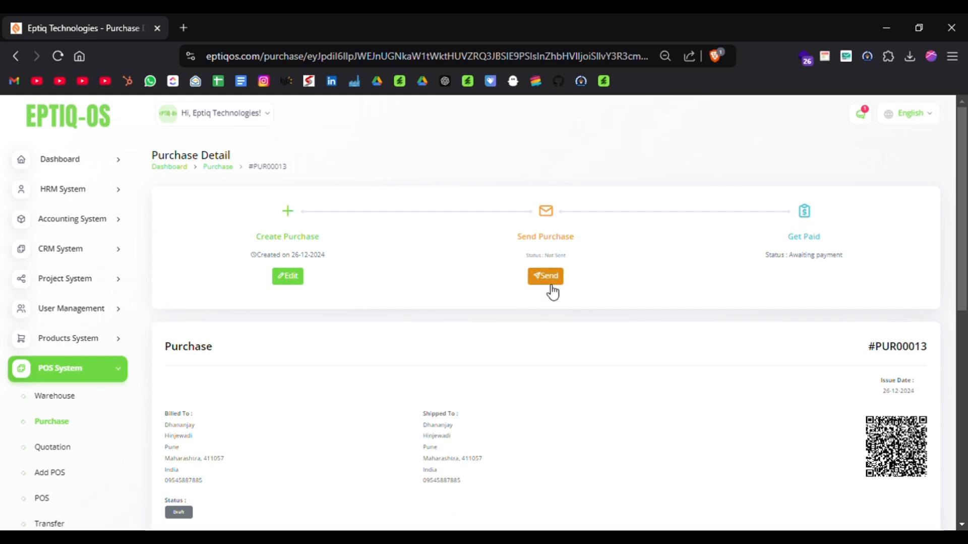
pyautogui.scroll(-8, 552, 291)
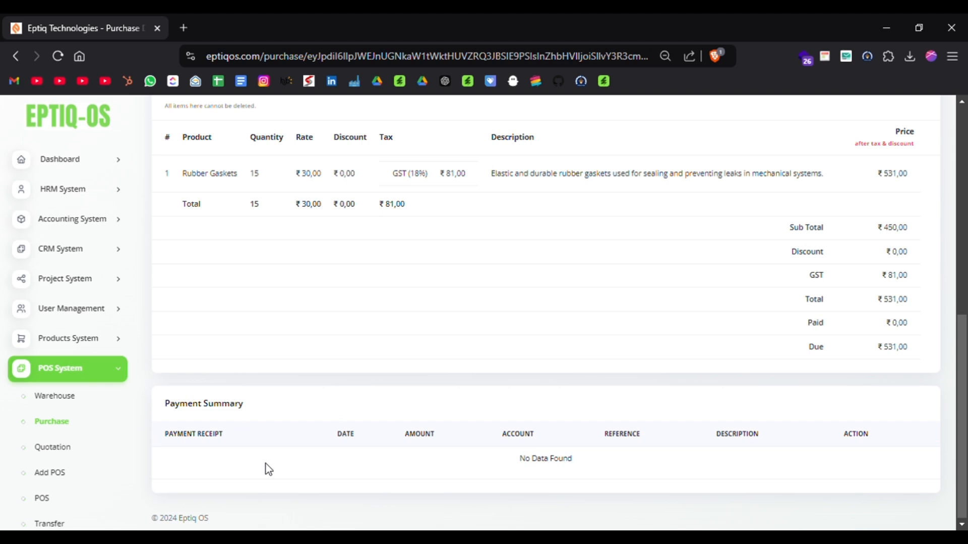
# View the Quotation list, and open a new warehouse transfer form from the POS System's Transfer page.
pyautogui.click(71, 452)
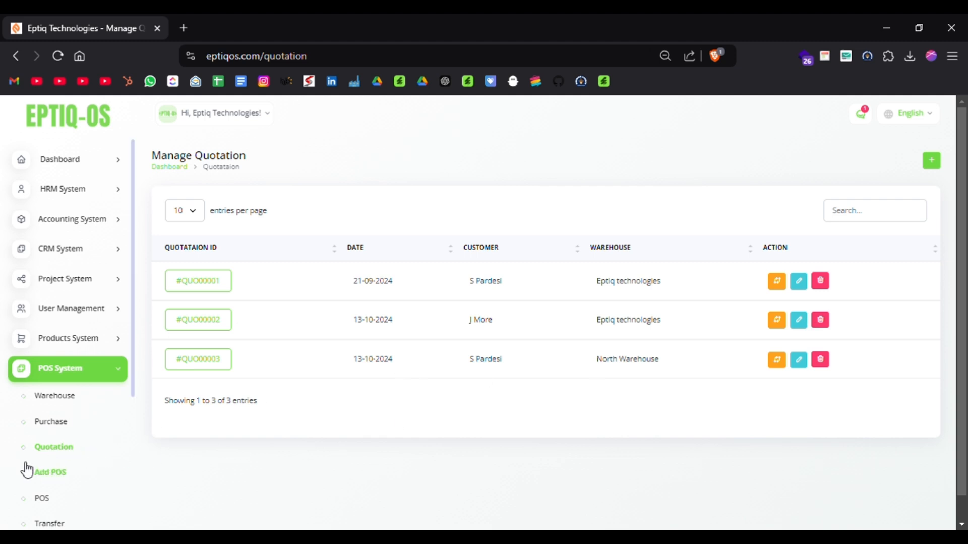
pyautogui.scroll(-1, 45, 480)
pyautogui.scroll(-2, 46, 481)
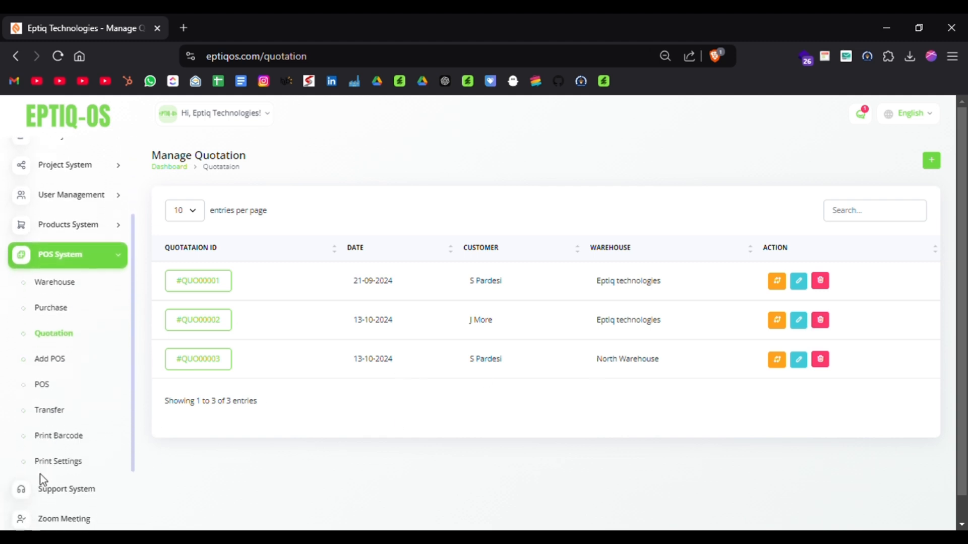
pyautogui.click(54, 412)
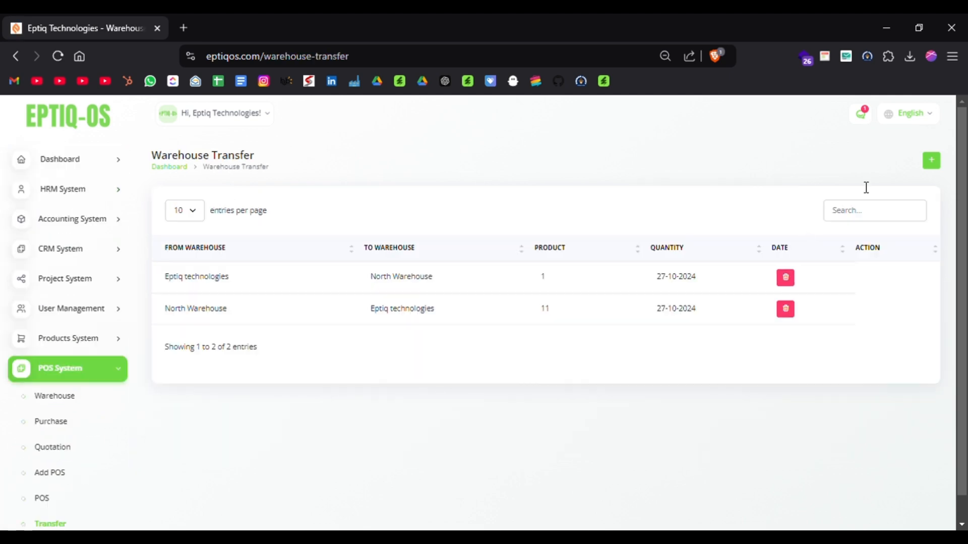
pyautogui.click(933, 162)
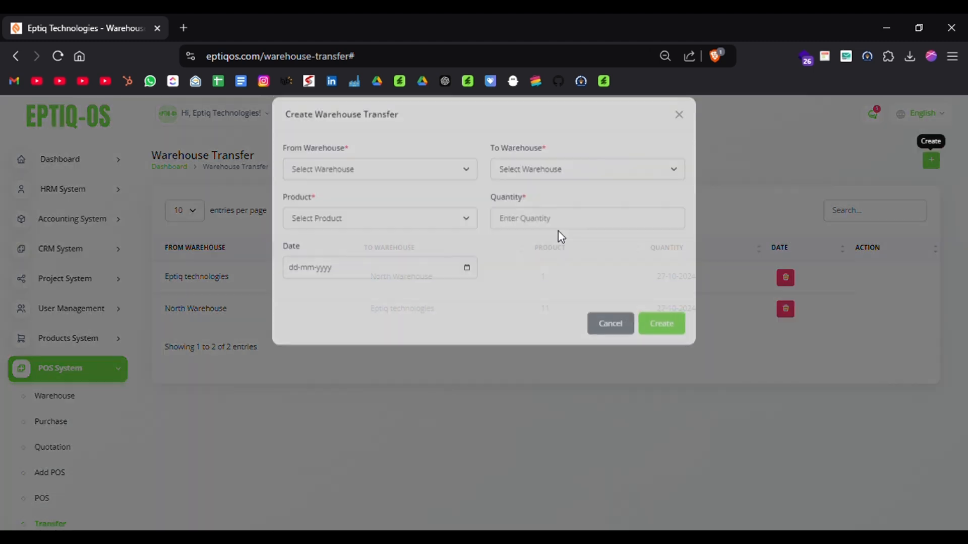
# Try to set up the transfer from North Warehouse to Eptiq technologies and choose a product.
pyautogui.click(385, 186)
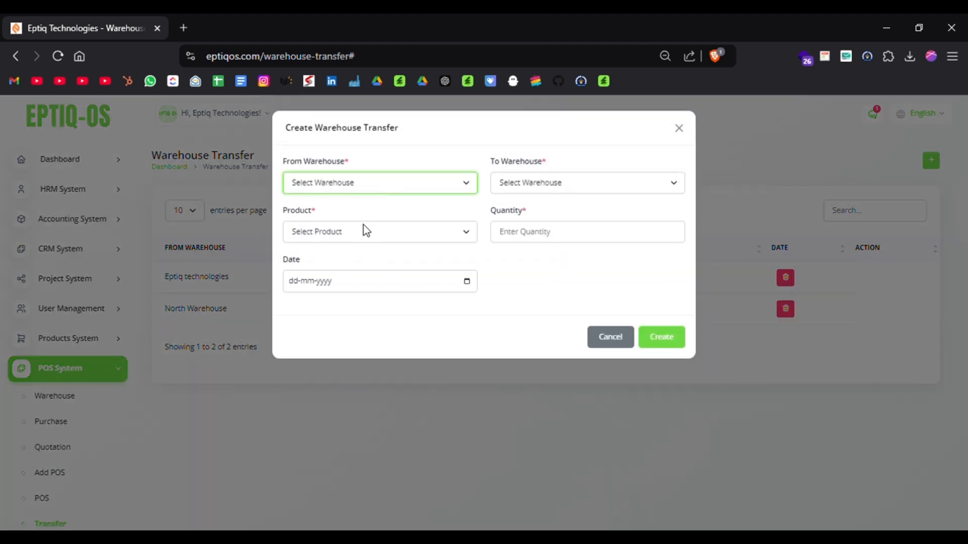
pyautogui.click(363, 224)
pyautogui.click(551, 173)
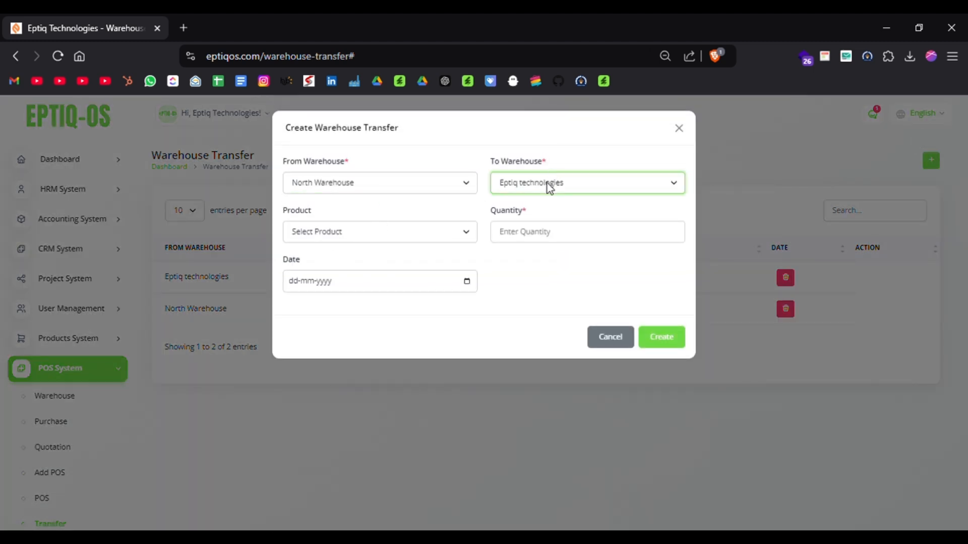
pyautogui.click(422, 236)
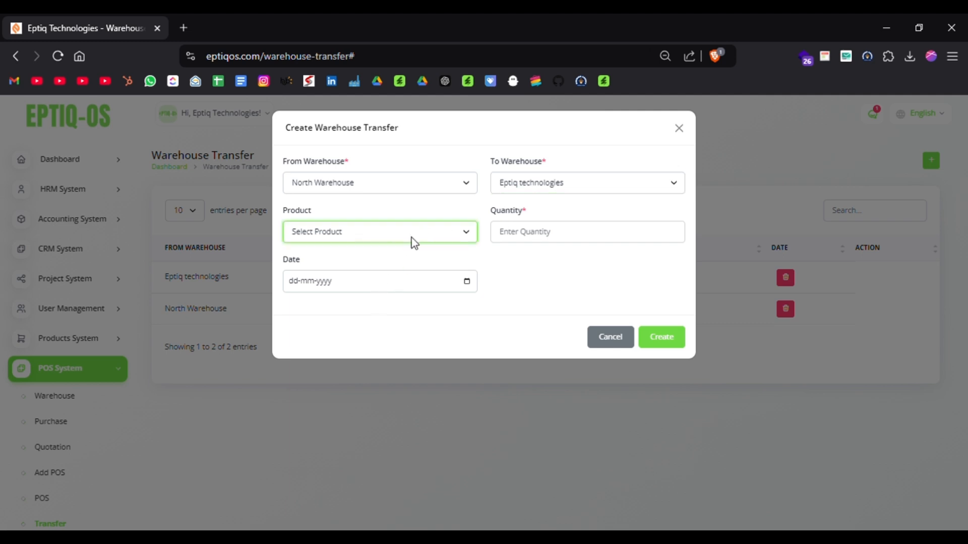
# Set the transfer from Eptiq technologies to North Warehouse and select Industrial Bearings as the product.
pyautogui.click(440, 184)
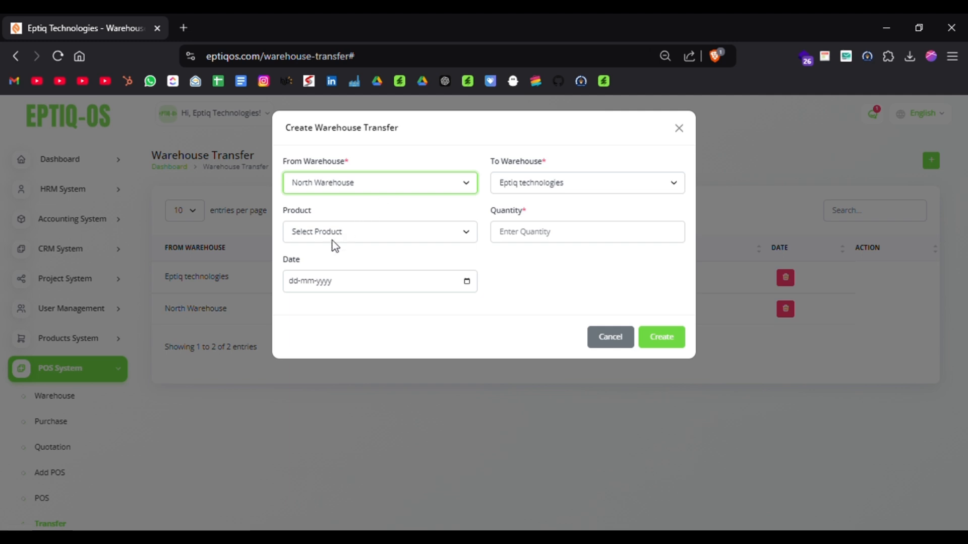
pyautogui.press('Up')
pyautogui.click(555, 180)
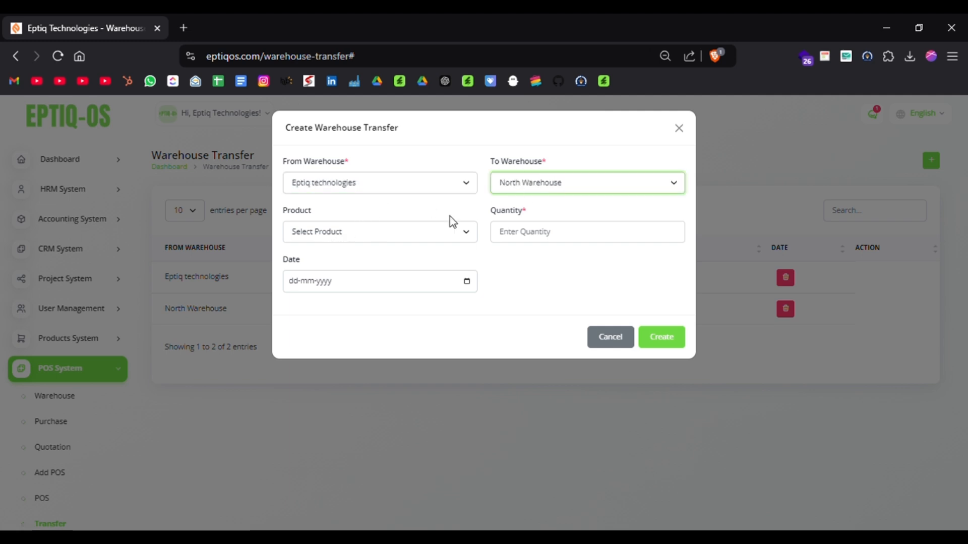
pyautogui.click(373, 233)
pyautogui.click(323, 317)
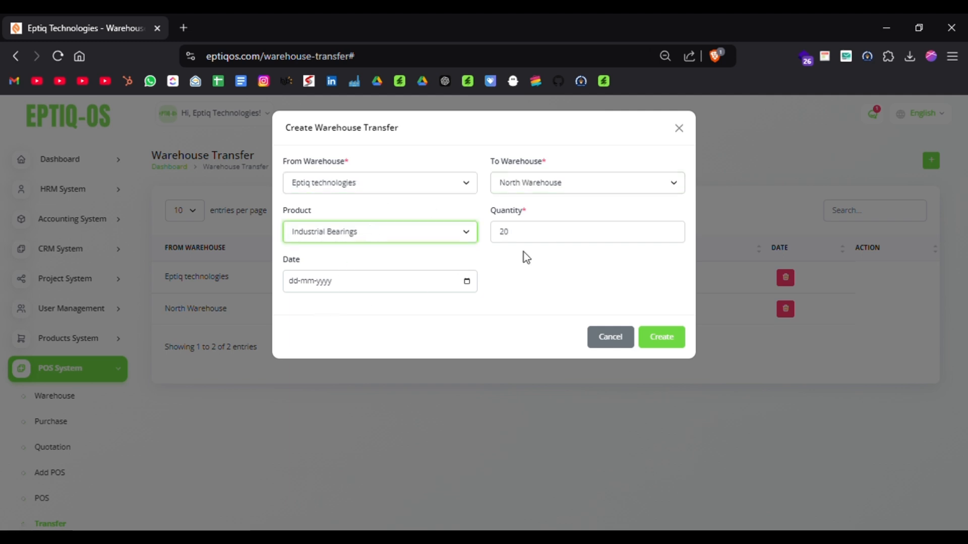
# Set the transfer quantity to 15 and the date to 27-12-2024, and create the warehouse transfer.
pyautogui.click(568, 243)
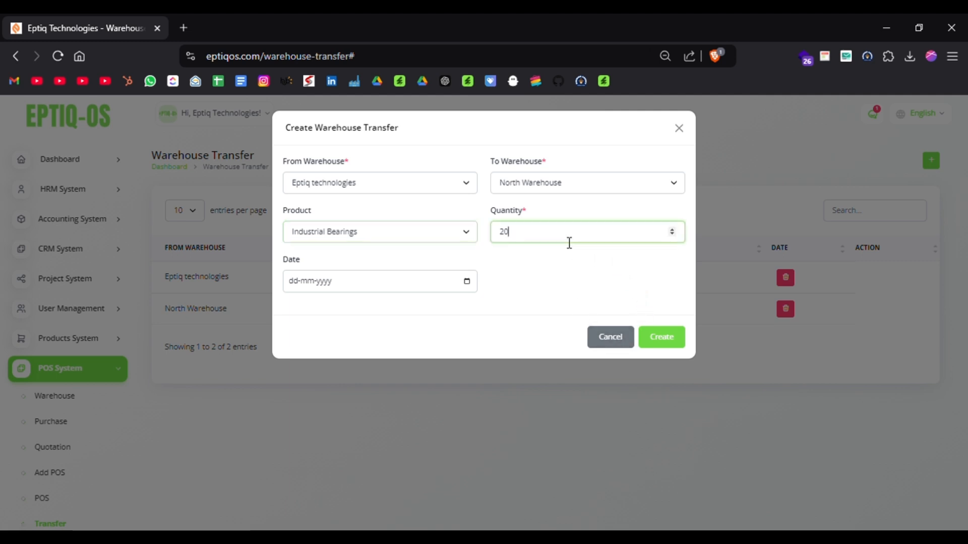
pyautogui.press('BackSpace')
pyautogui.press('BackSpace')
pyautogui.write('15')
pyautogui.click(436, 285)
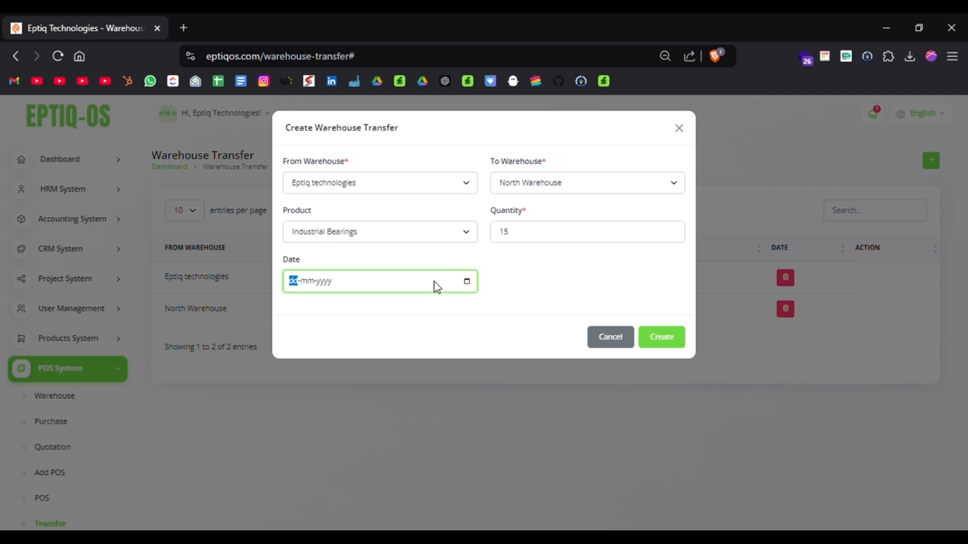
pyautogui.click(465, 285)
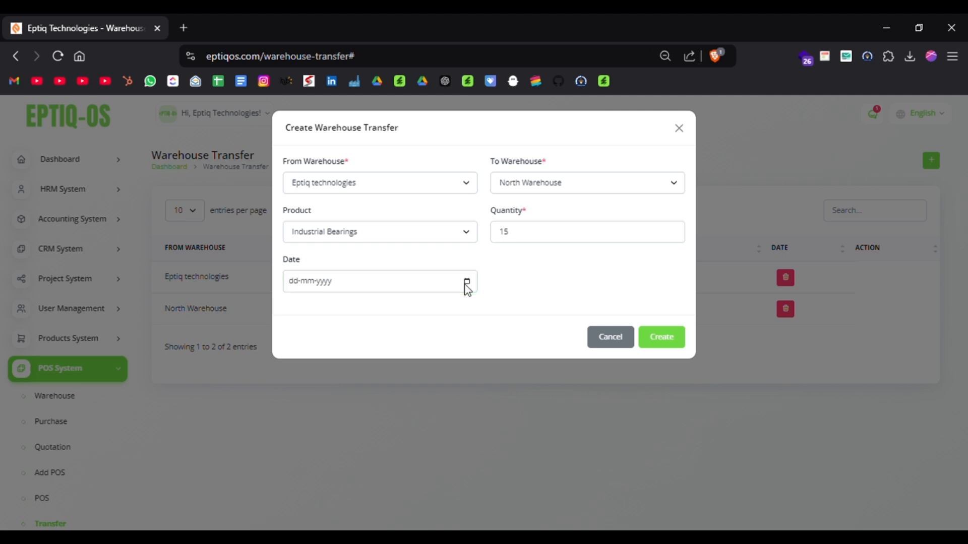
pyautogui.click(357, 401)
pyautogui.click(660, 338)
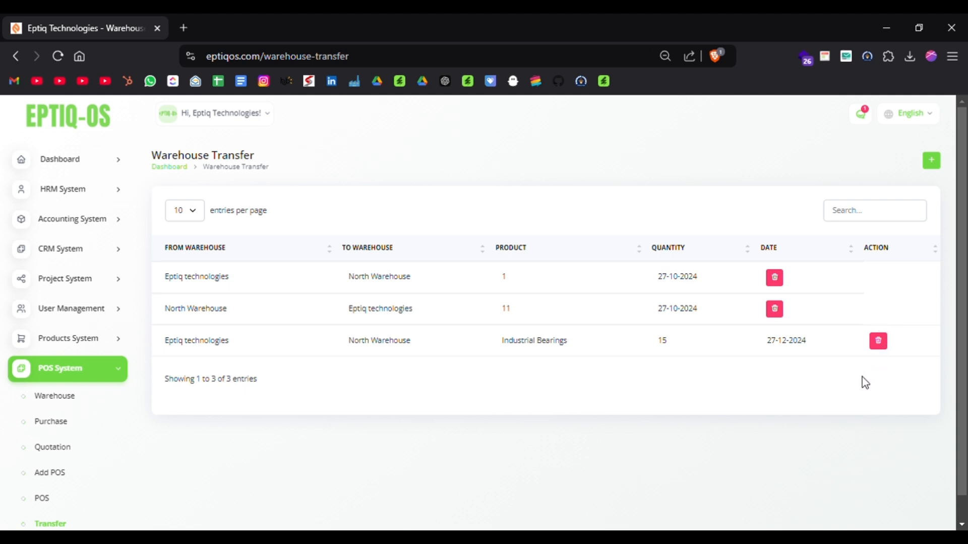
# Review the POS System's product barcode list and open its barcode printing form.
pyautogui.scroll(-4, 100, 399)
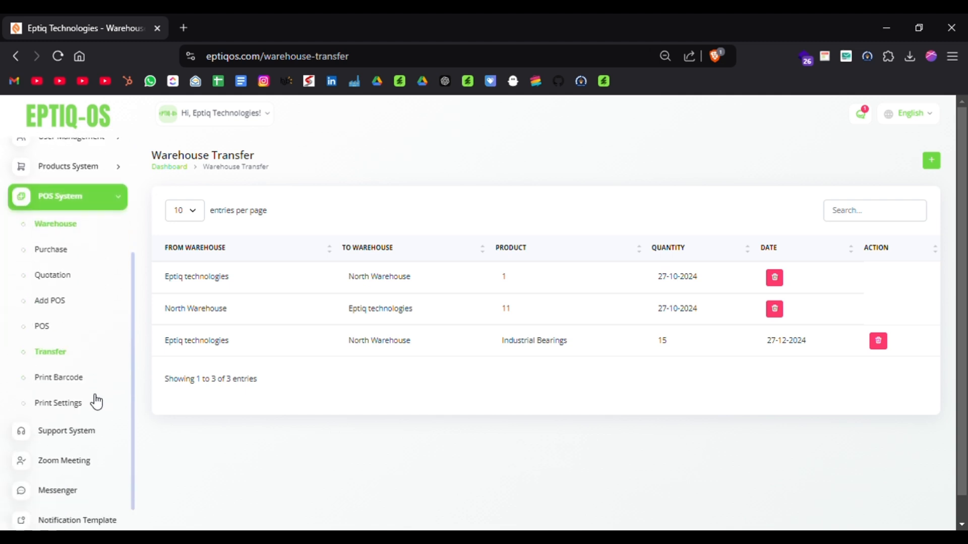
pyautogui.click(61, 379)
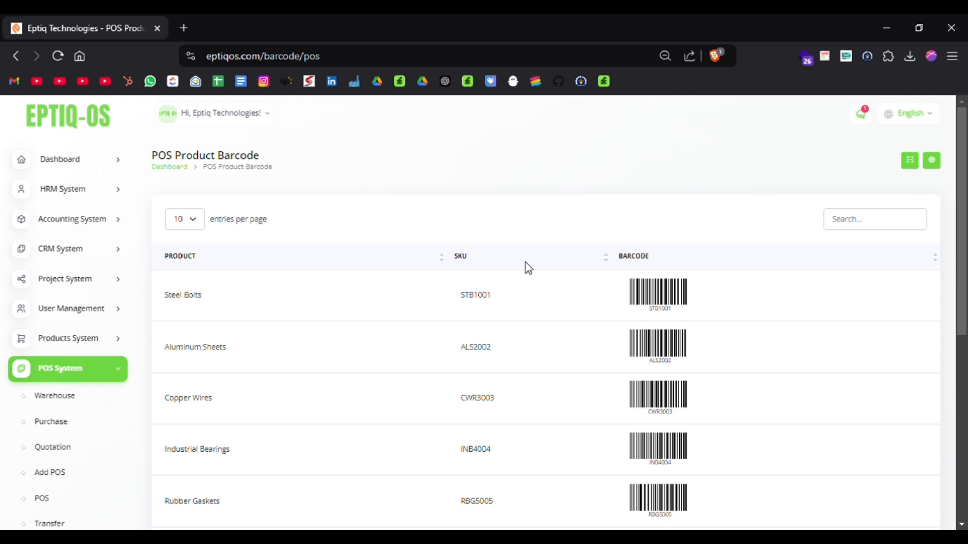
pyautogui.scroll(-2, 525, 262)
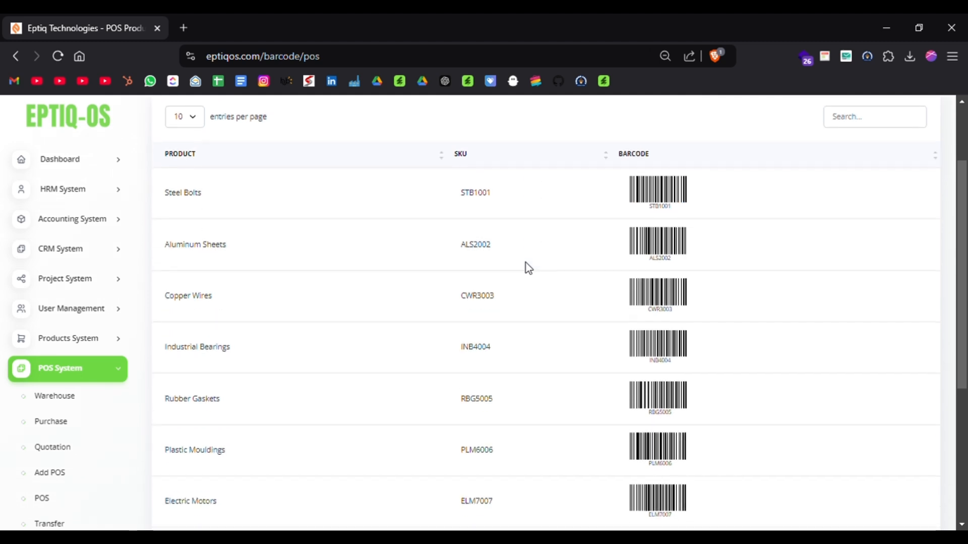
pyautogui.scroll(2, 525, 267)
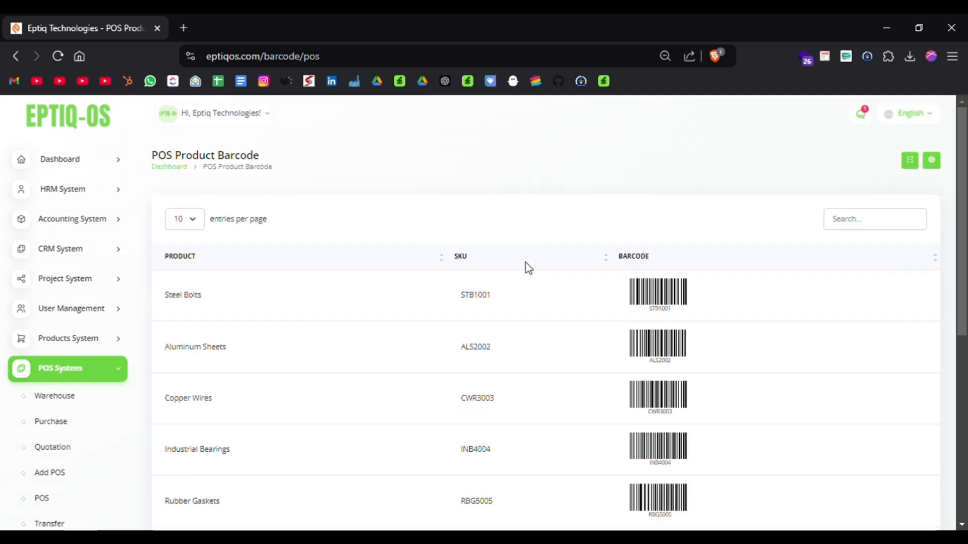
pyautogui.click(916, 165)
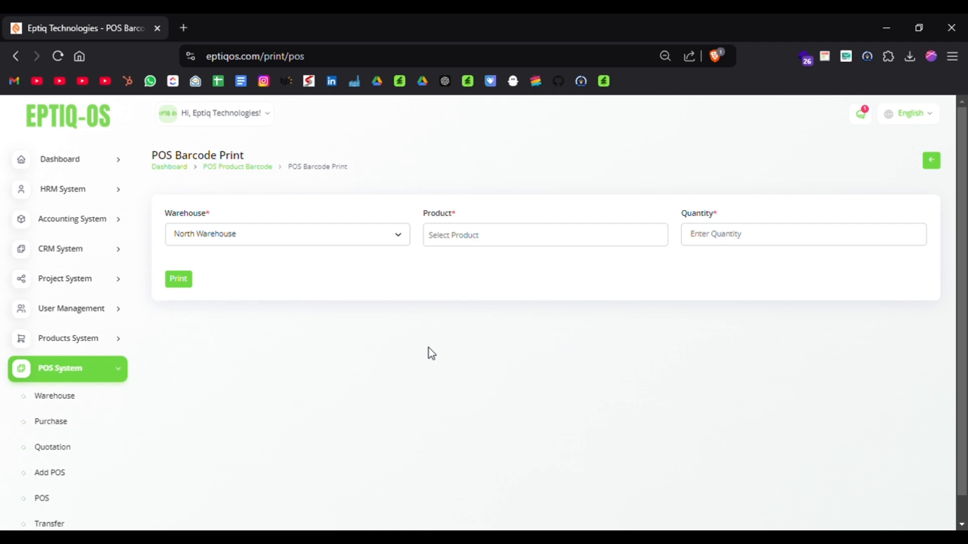
# Select the Eptiq technologies warehouse and the products Hydraulic Pumps and Industrial Bearings for barcode printing.
pyautogui.click(287, 244)
pyautogui.click(249, 275)
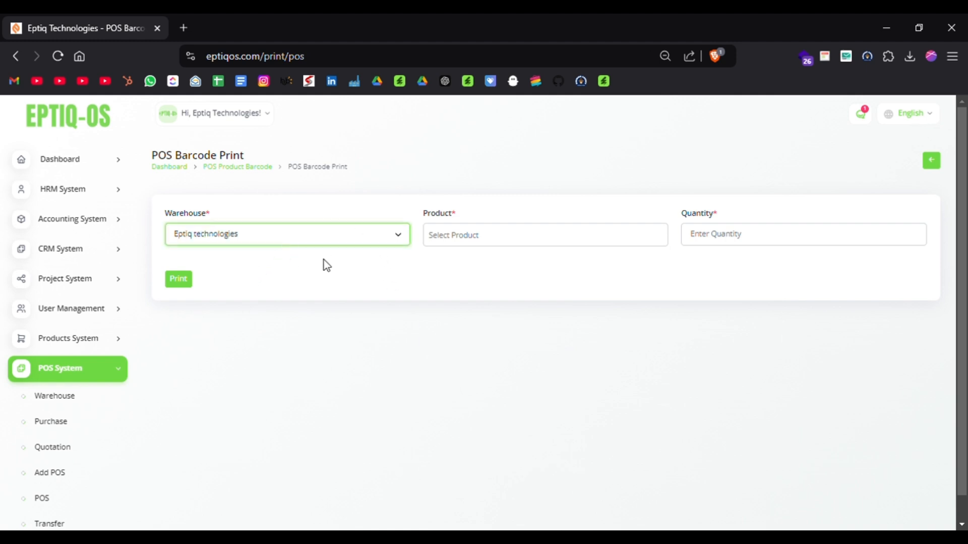
pyautogui.click(543, 240)
pyautogui.click(473, 350)
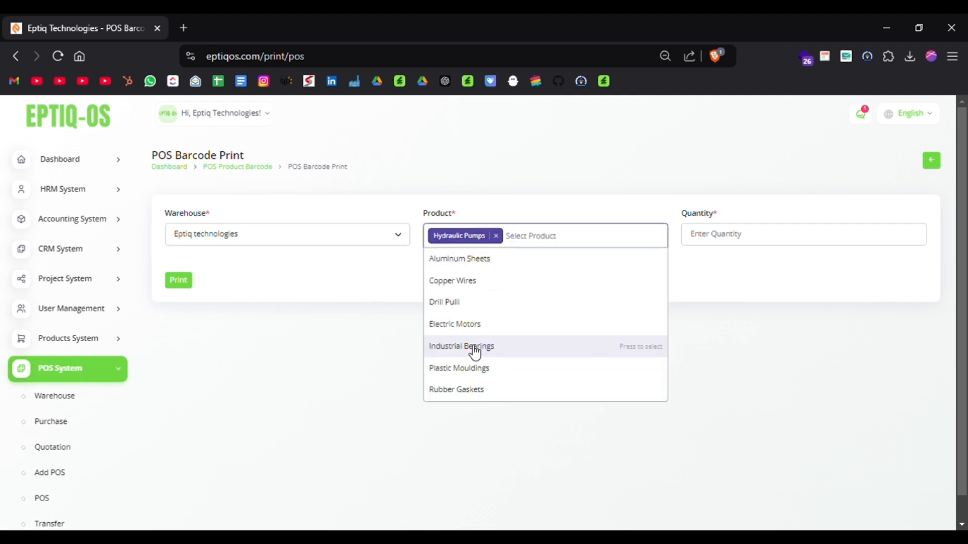
pyautogui.click(534, 346)
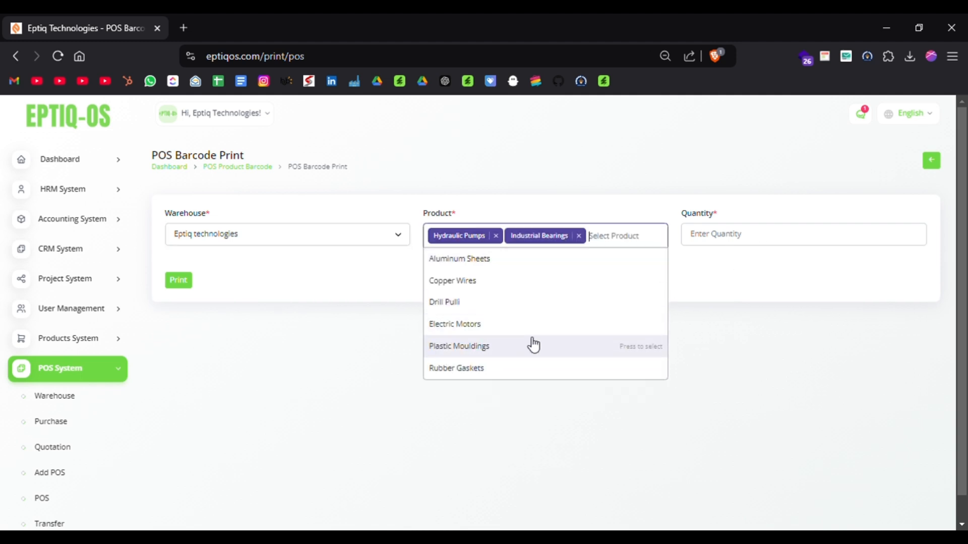
# Set the barcode quantity to 15, generate the printout and look through all pages of its print preview.
pyautogui.click(743, 242)
pyautogui.write('1')
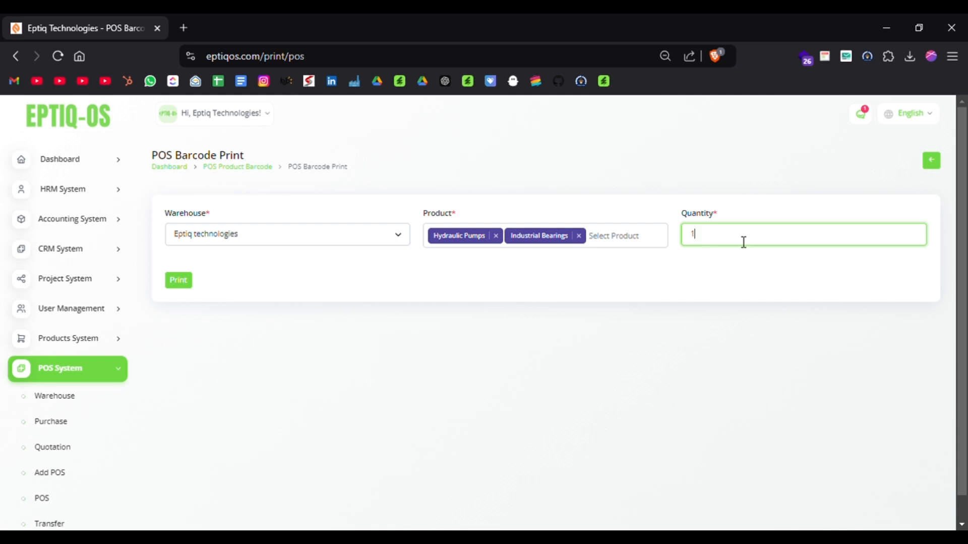
pyautogui.write('5')
pyautogui.click(187, 283)
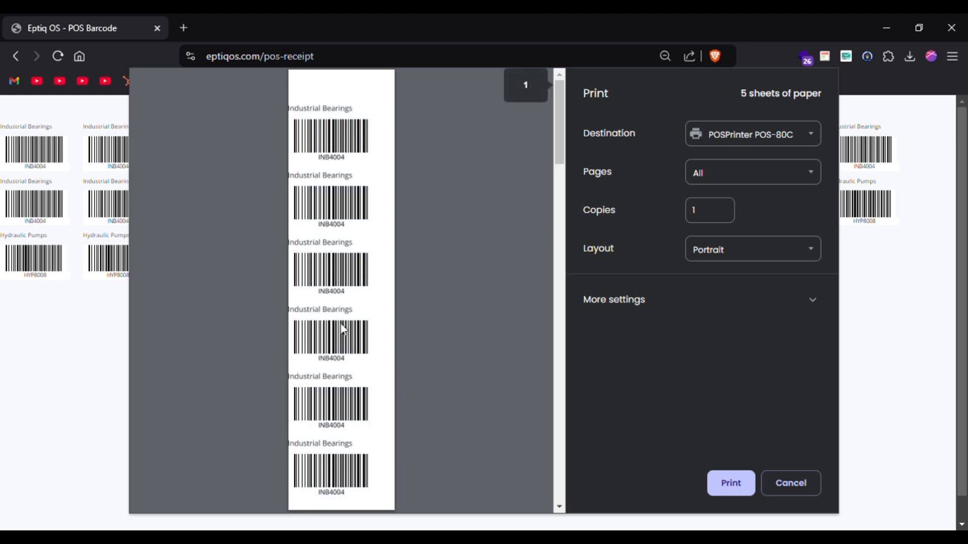
pyautogui.scroll(-15, 342, 326)
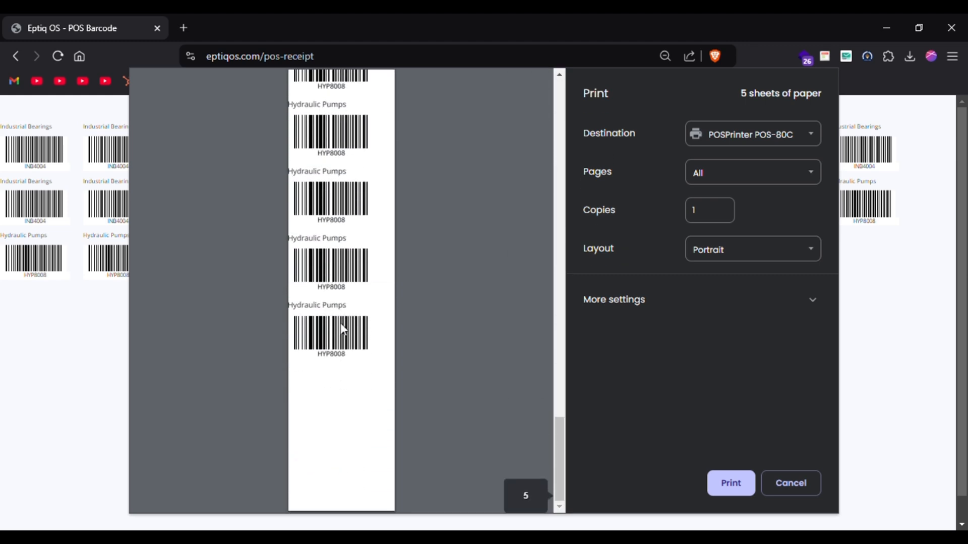
pyautogui.scroll(15, 344, 329)
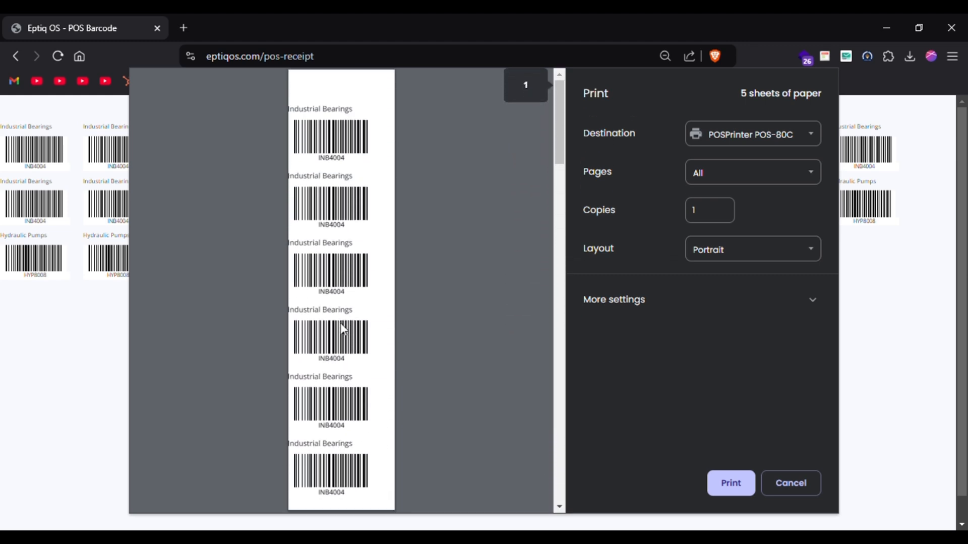